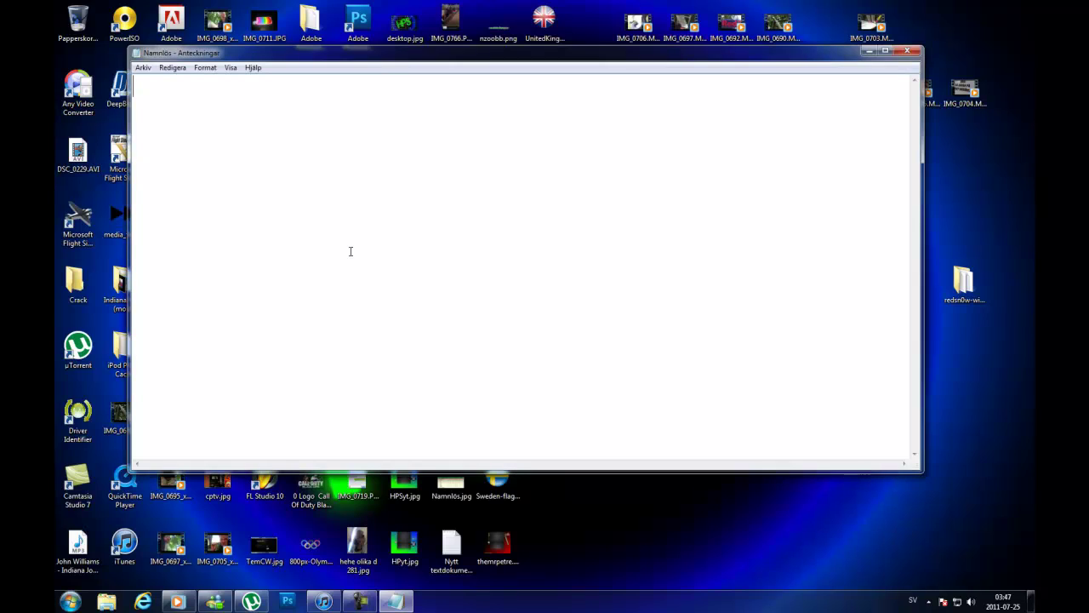
# - Type 'Hej!! Jag ska visa lite snabbt hur ni gör något liknande detta!' in the maximized note
pyautogui.write('Hej!!')
pyautogui.write('Jag ska visa lite sna')
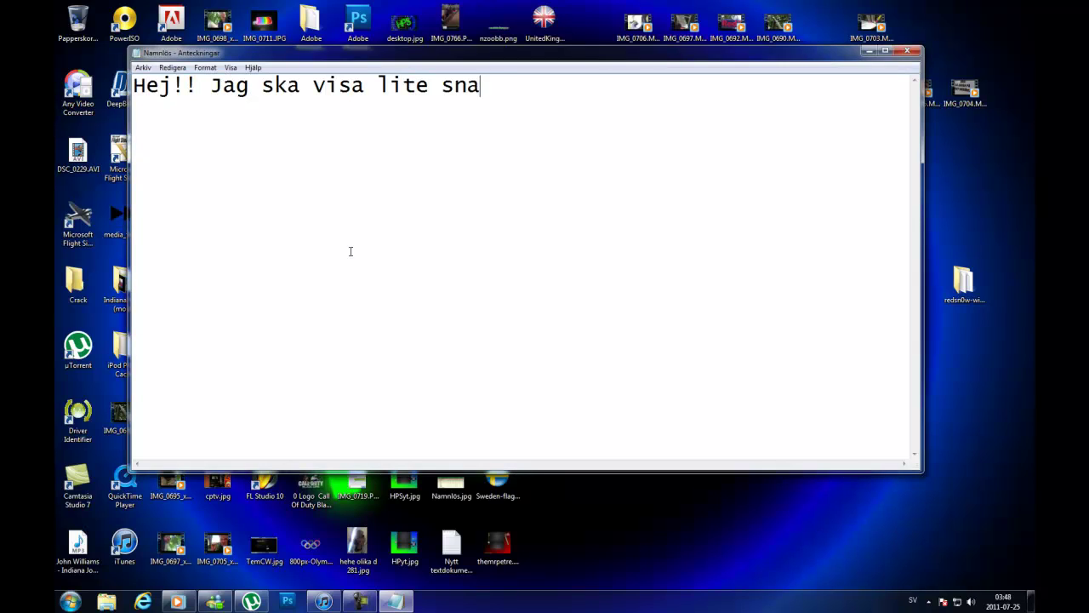
pyautogui.write('bbt hur ni gö')
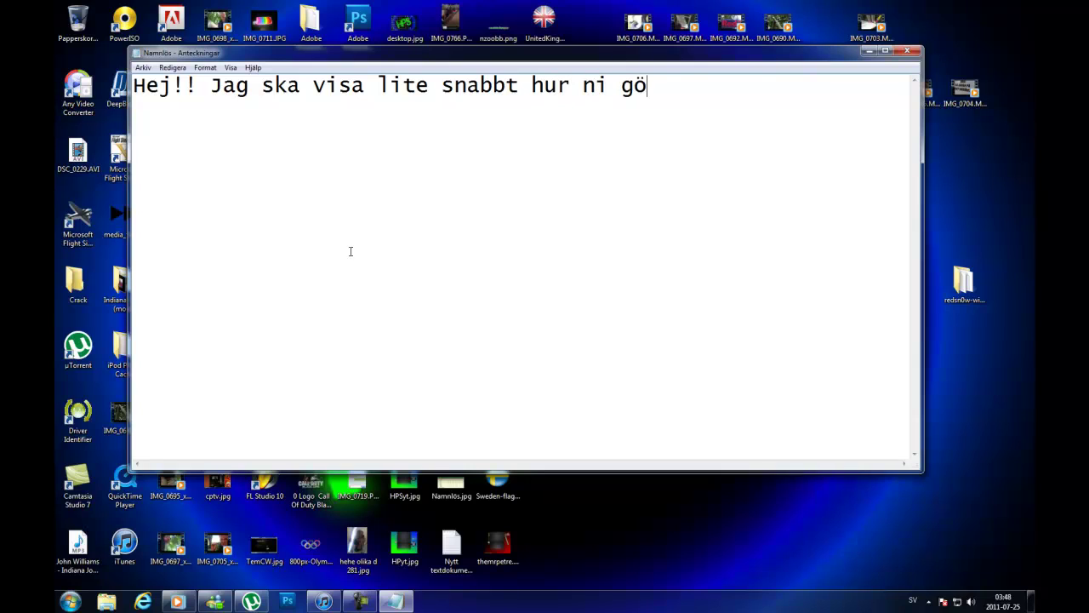
pyautogui.write('r en l')
pyautogui.press('BackSpace')
pyautogui.press('BackSpace')
pyautogui.press('BackSpace')
pyautogui.press('BackSpace')
pyautogui.press('BackSpace')
pyautogui.write('gör något l')
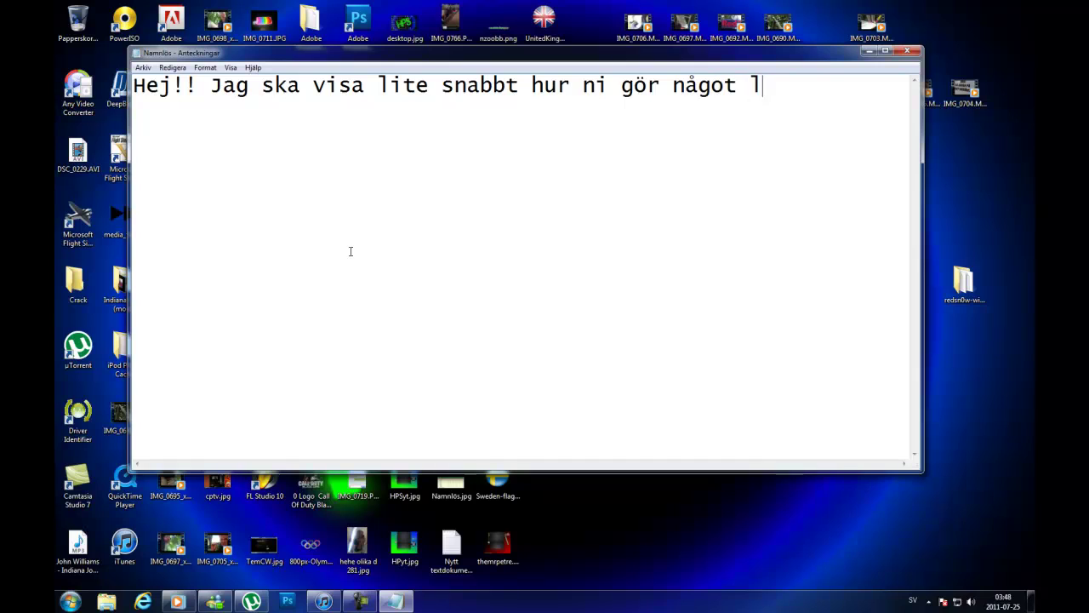
pyautogui.write('iknande dett')
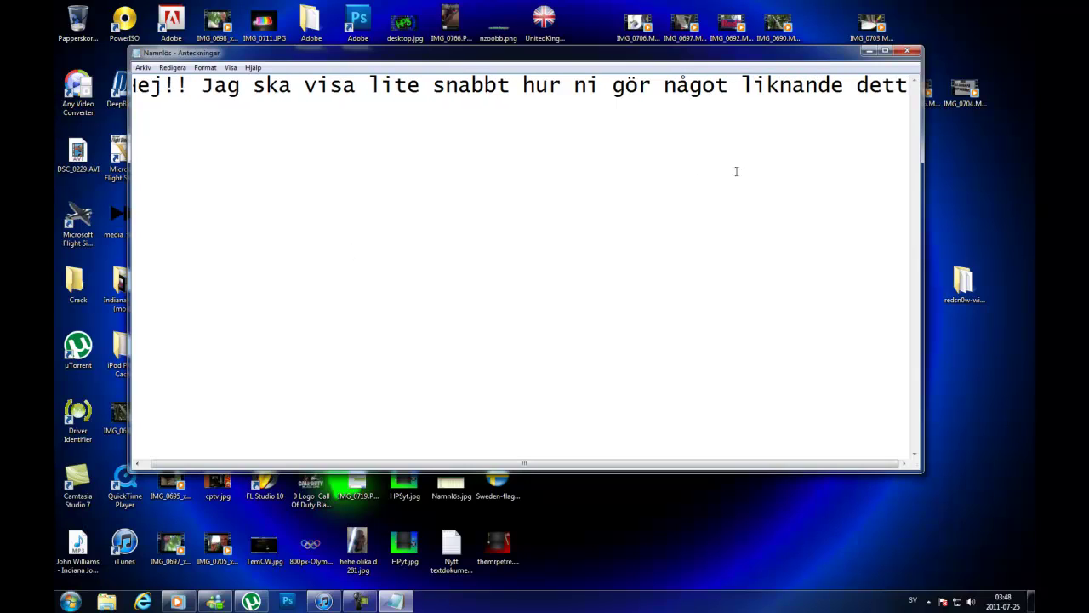
pyautogui.click(885, 51)
pyautogui.press('BackSpace')
pyautogui.press('BackSpace')
pyautogui.press('BackSpace')
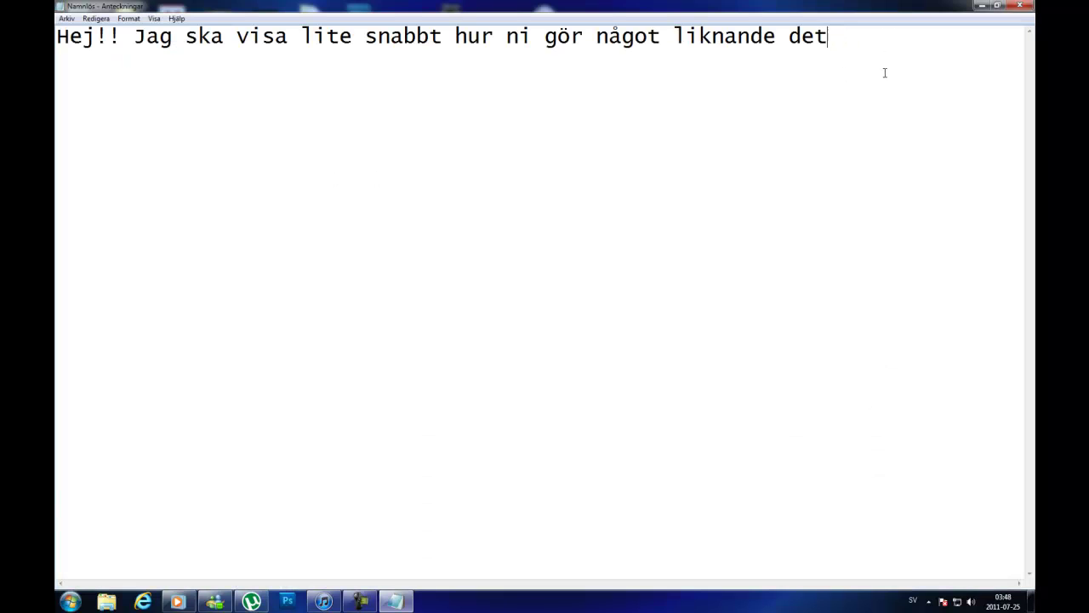
pyautogui.write('ta!')
# - Preview the HPS.jpg example image, then close it and bring the note back
pyautogui.click(981, 5)
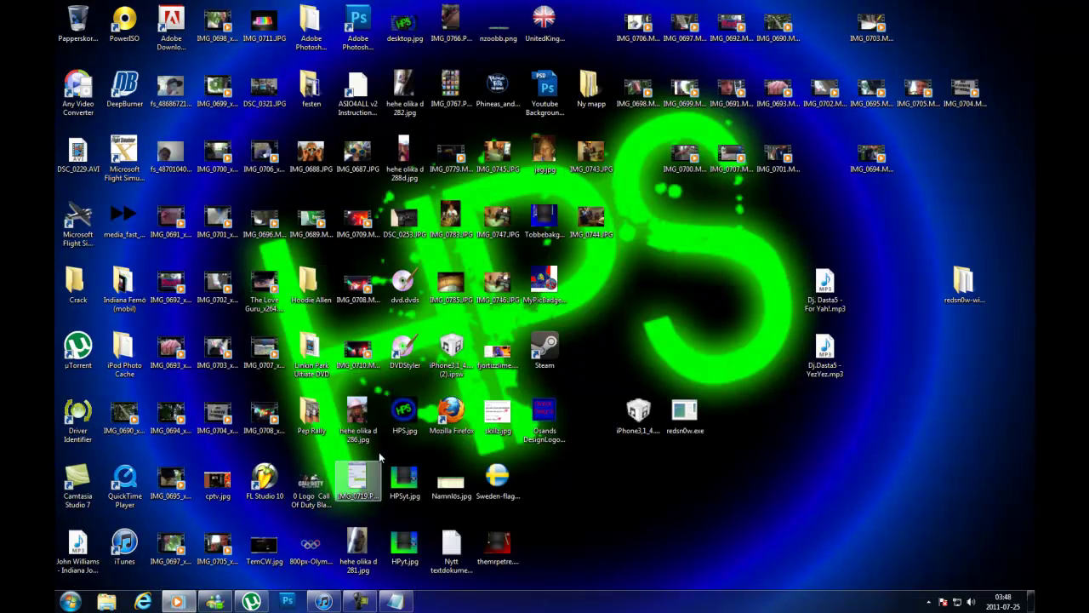
pyautogui.doubleClick(404, 412)
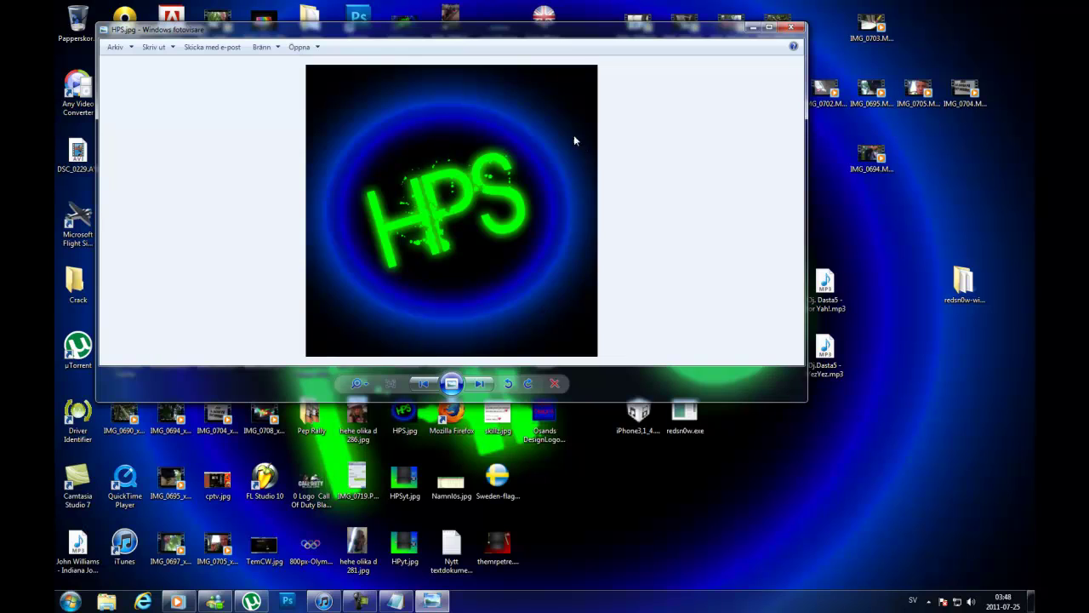
pyautogui.click(791, 27)
pyautogui.click(394, 600)
# - Replace the note with 'Först startar ni photoshop', then with the open-a-new-document instruction
pyautogui.moveTo(877, 53); pyautogui.dragTo(56, 103)
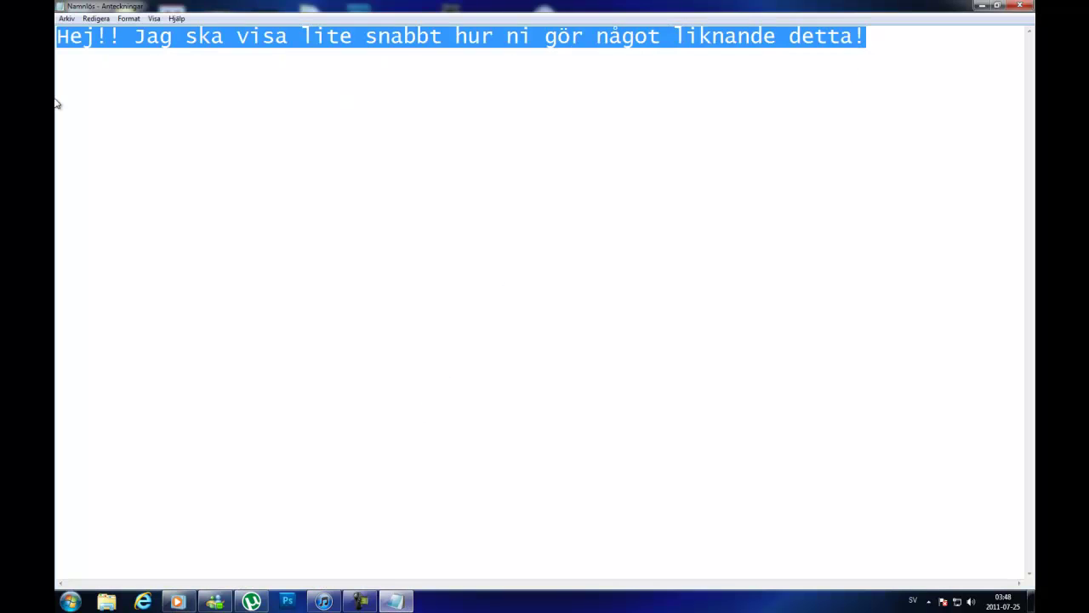
pyautogui.write('Först startar ni ')
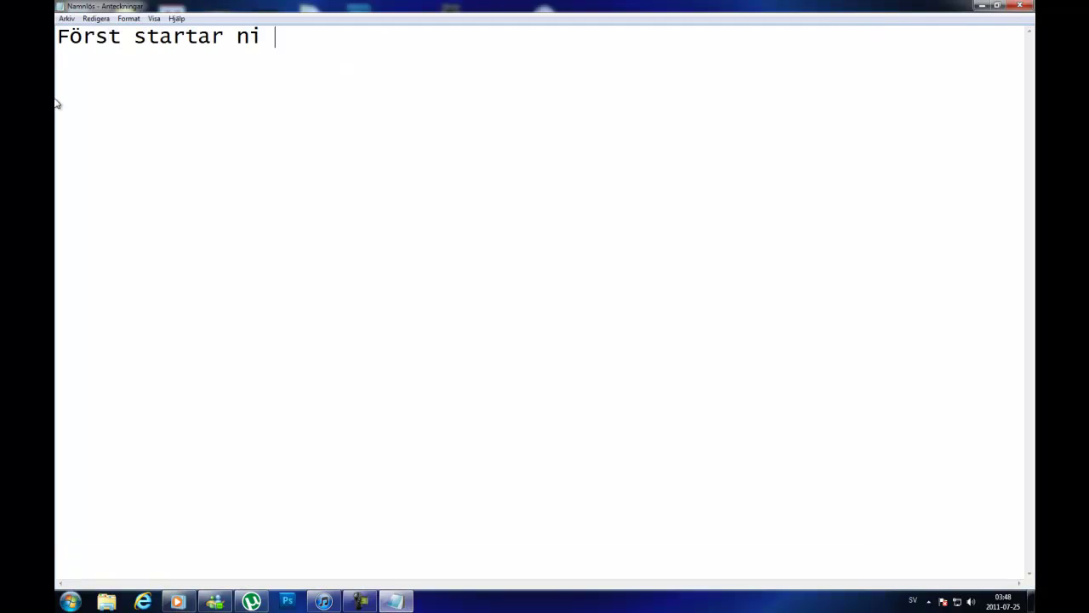
pyautogui.write('photoshop!')
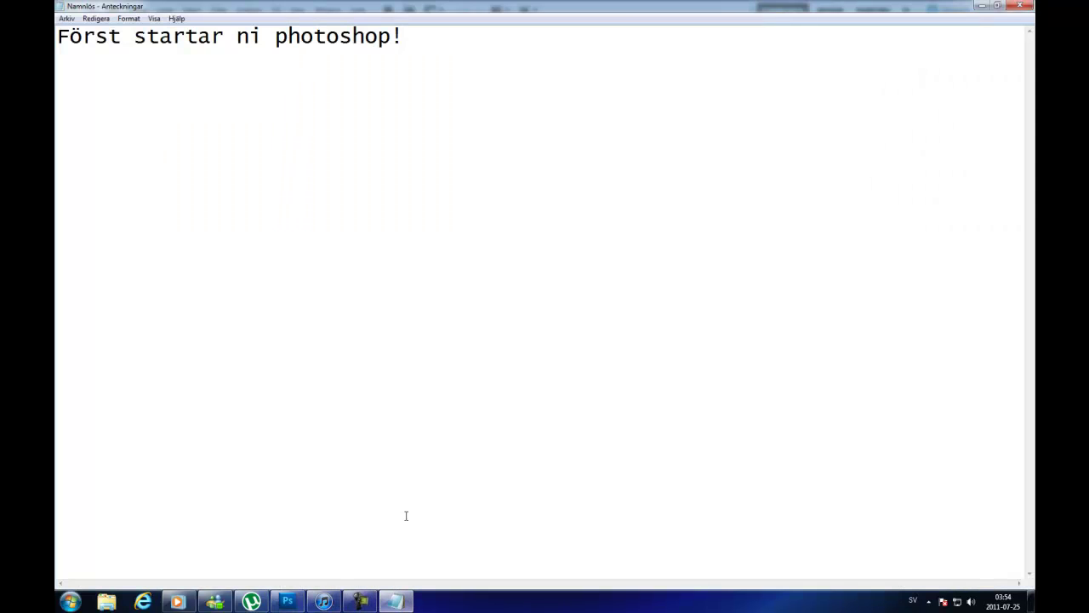
pyautogui.hotkey('ctrl', 'a')
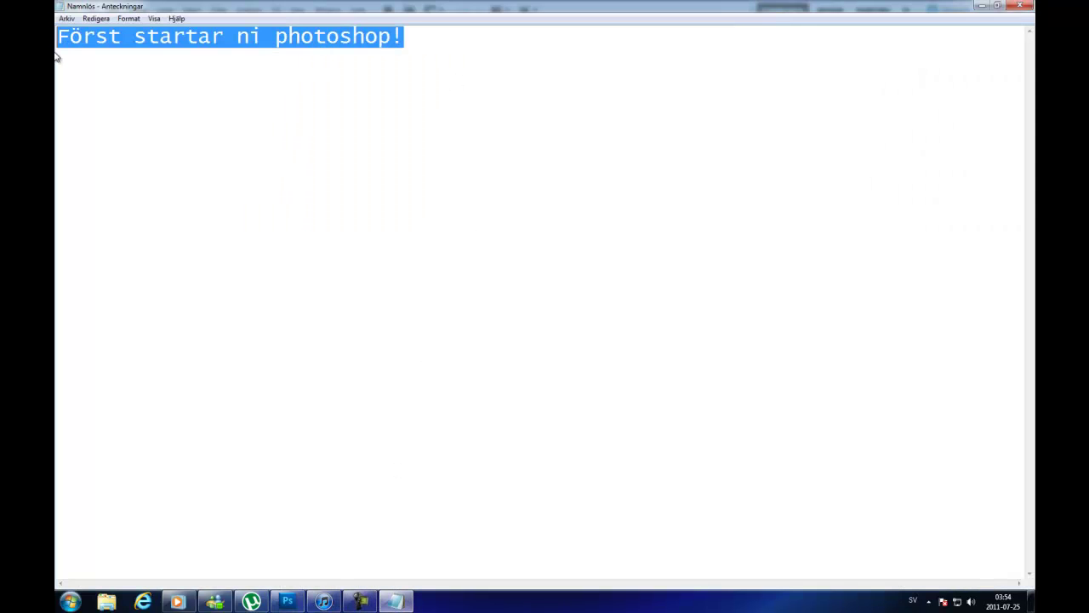
pyautogui.write('okejvi bör')
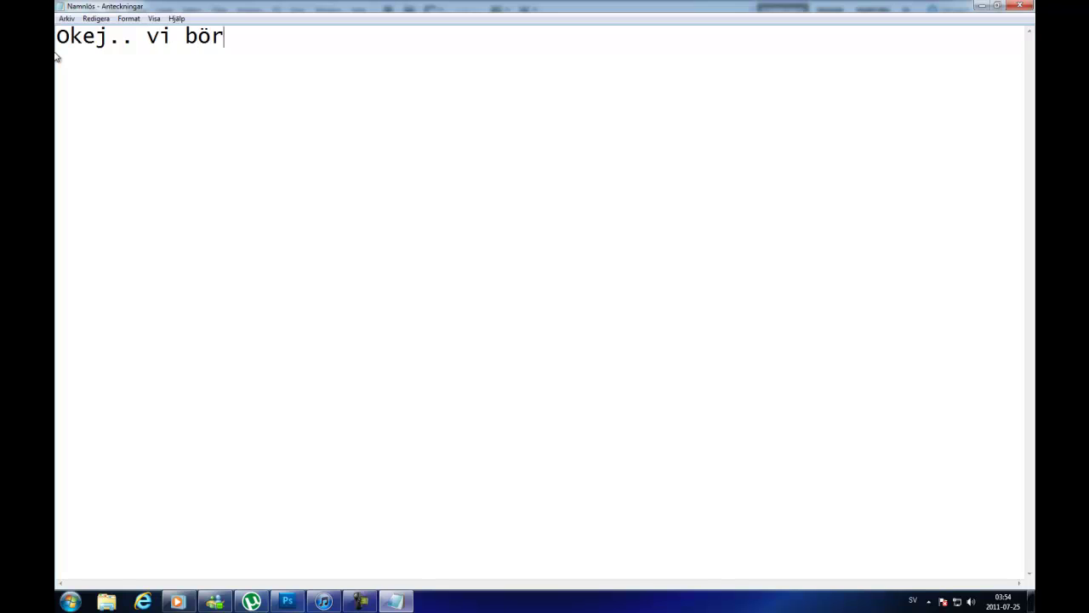
pyautogui.write('jar med att öp')
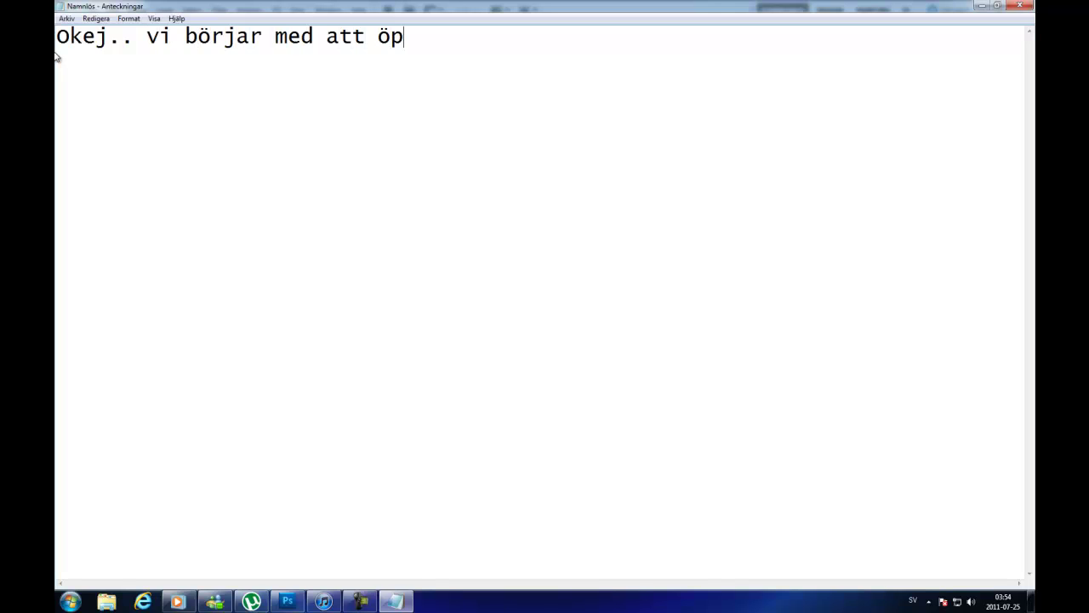
pyautogui.write('pna en n')
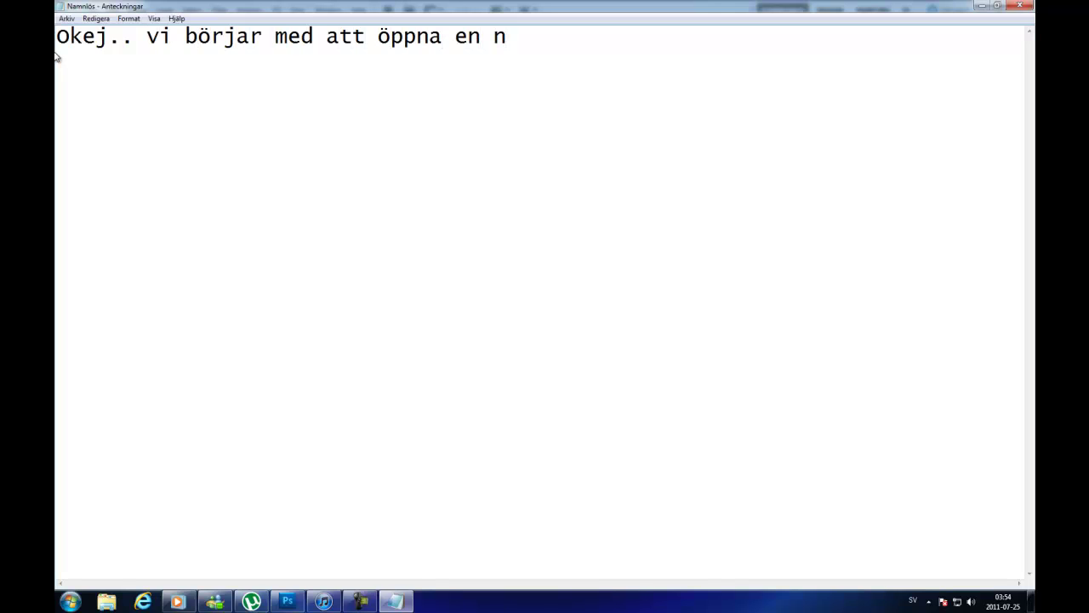
pyautogui.write('y!gör som ')
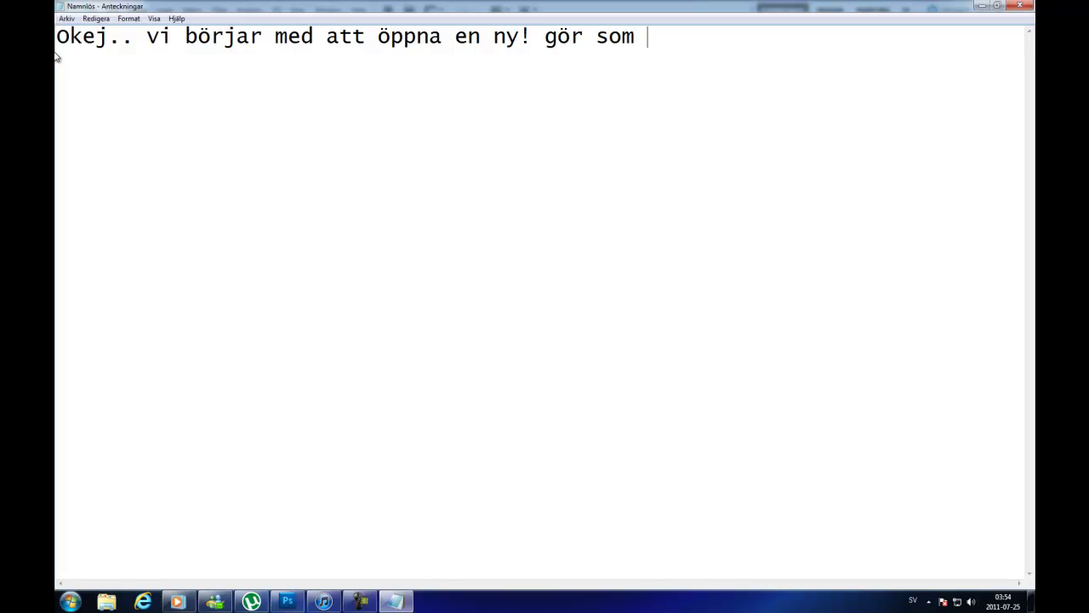
pyautogui.write('jag!!')
# - Start a new Photoshop document with Width and Height of 500 pixels
pyautogui.click(982, 5)
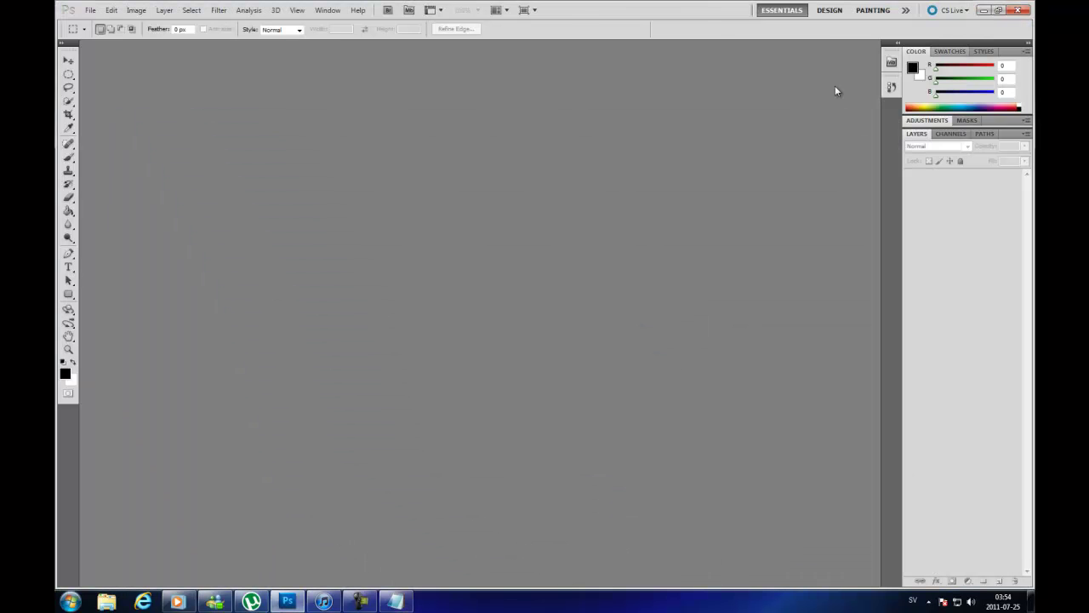
pyautogui.click(89, 10)
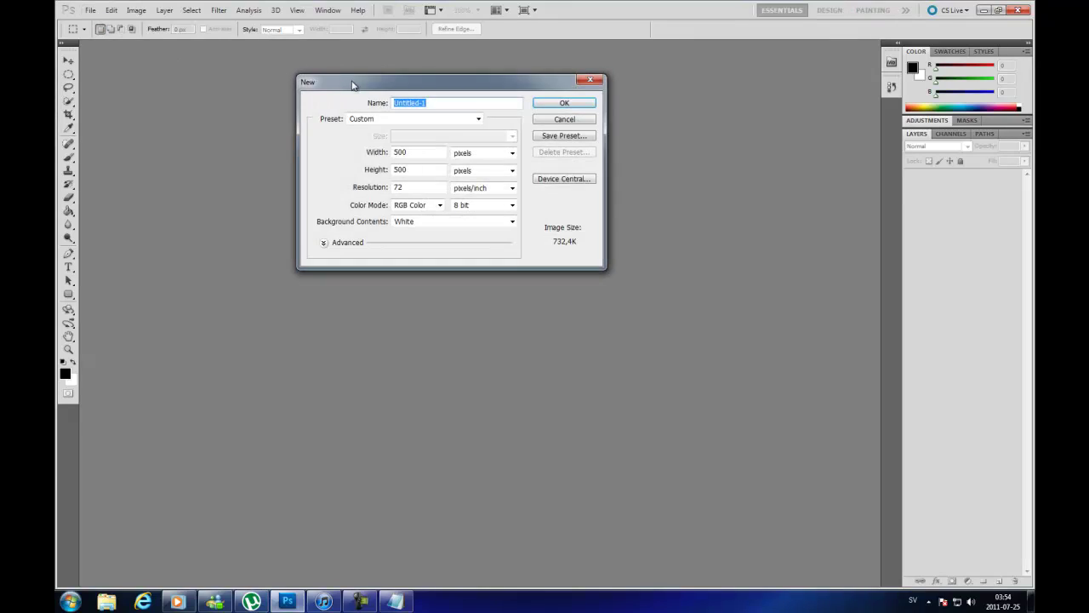
pyautogui.moveTo(358, 81); pyautogui.dragTo(360, 157)
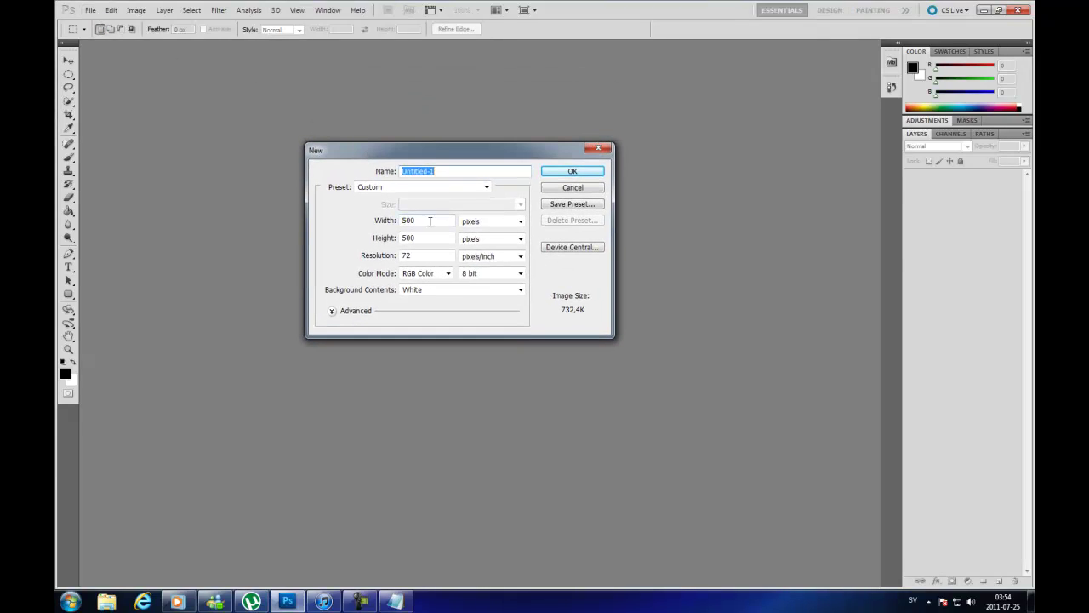
pyautogui.click(432, 221)
pyautogui.click(474, 223)
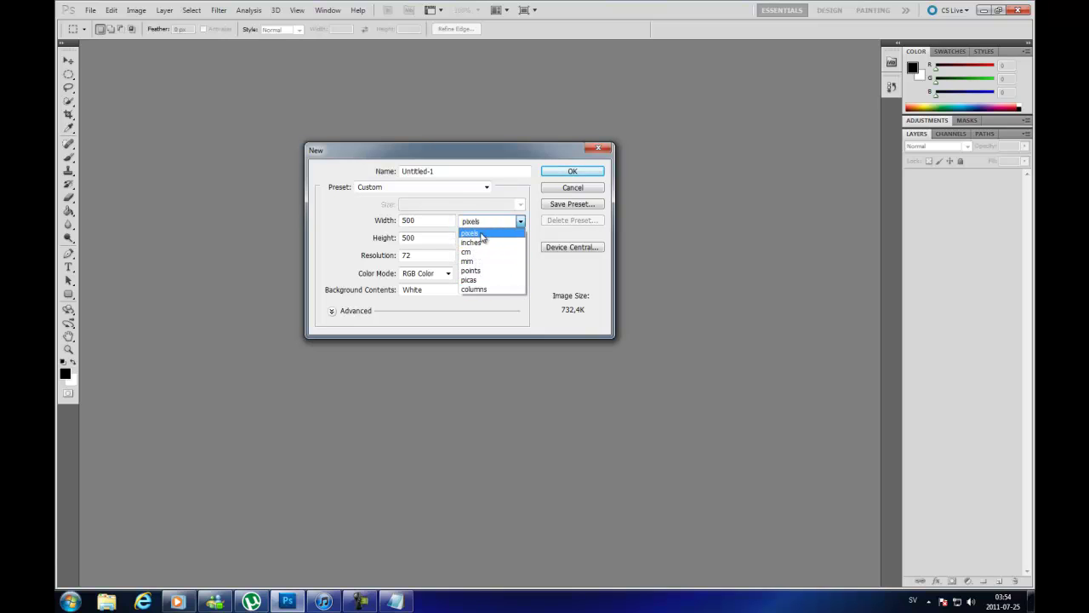
pyautogui.click(477, 233)
pyautogui.click(409, 239)
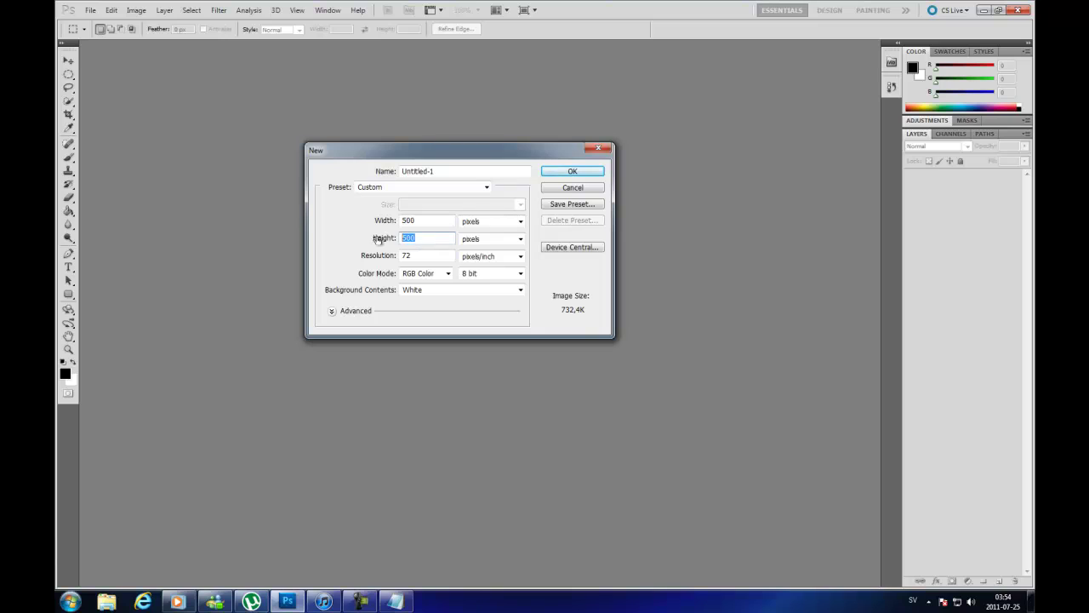
pyautogui.click(481, 240)
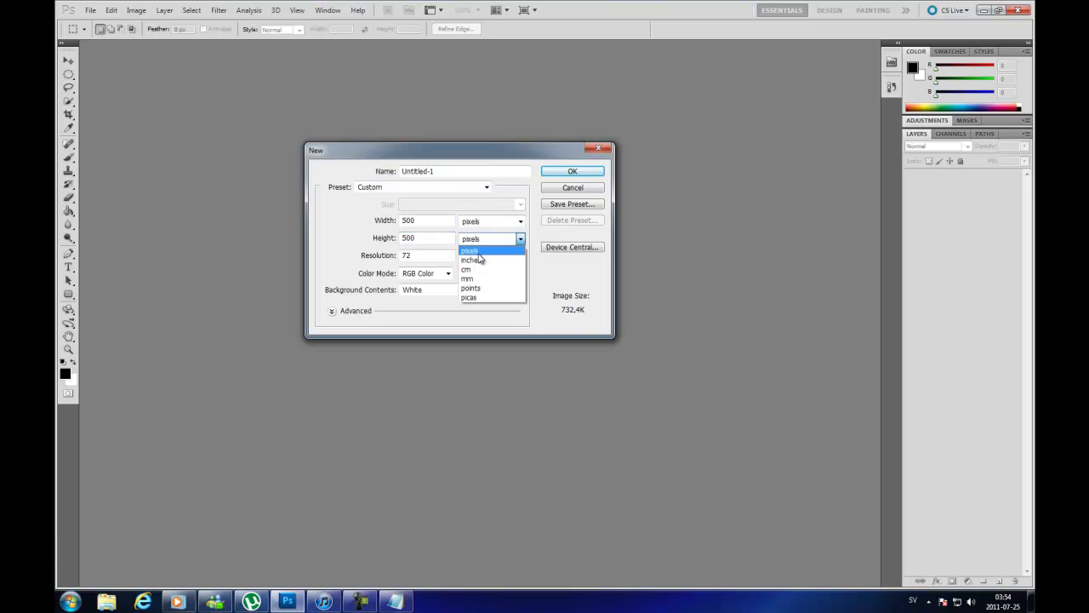
pyautogui.click(474, 250)
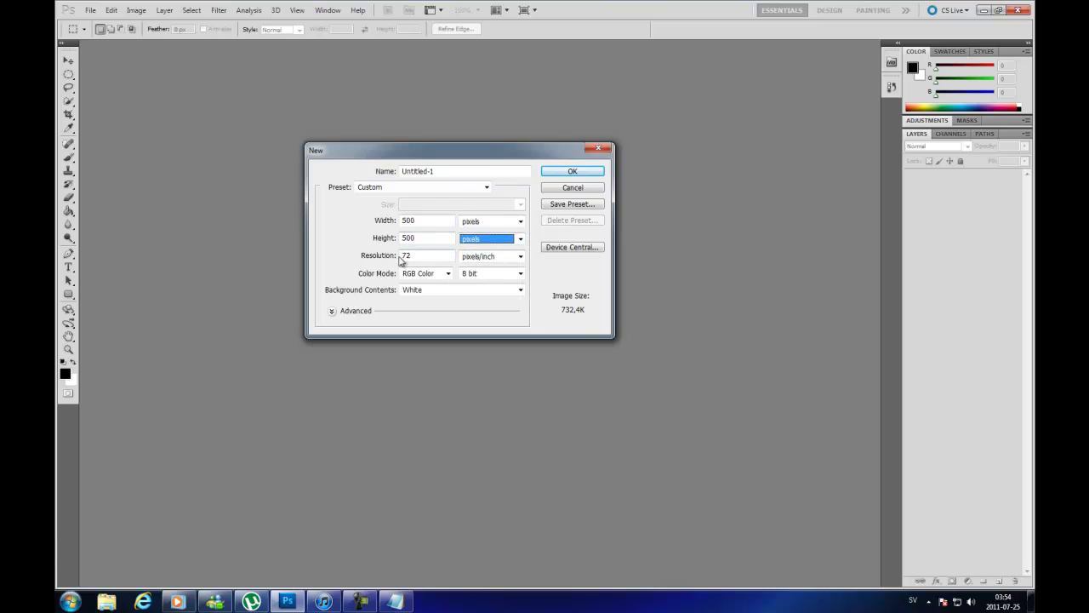
# - Keep 72 pixels/inch resolution and a White background, and create the document
pyautogui.press('Tab')
pyautogui.click(428, 259)
pyautogui.click(483, 261)
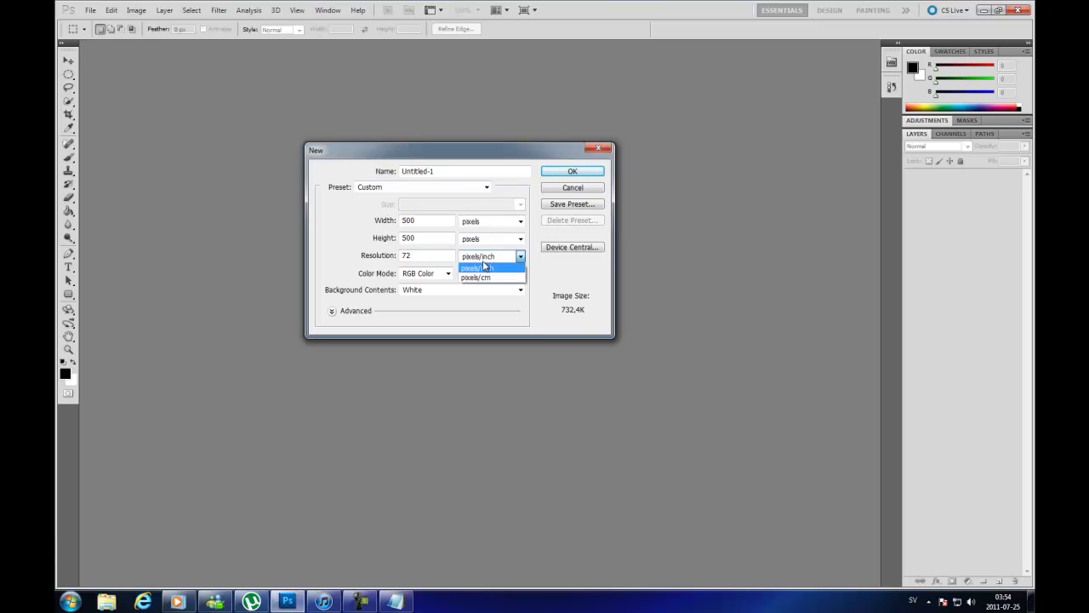
pyautogui.click(481, 265)
pyautogui.click(418, 292)
pyautogui.click(420, 300)
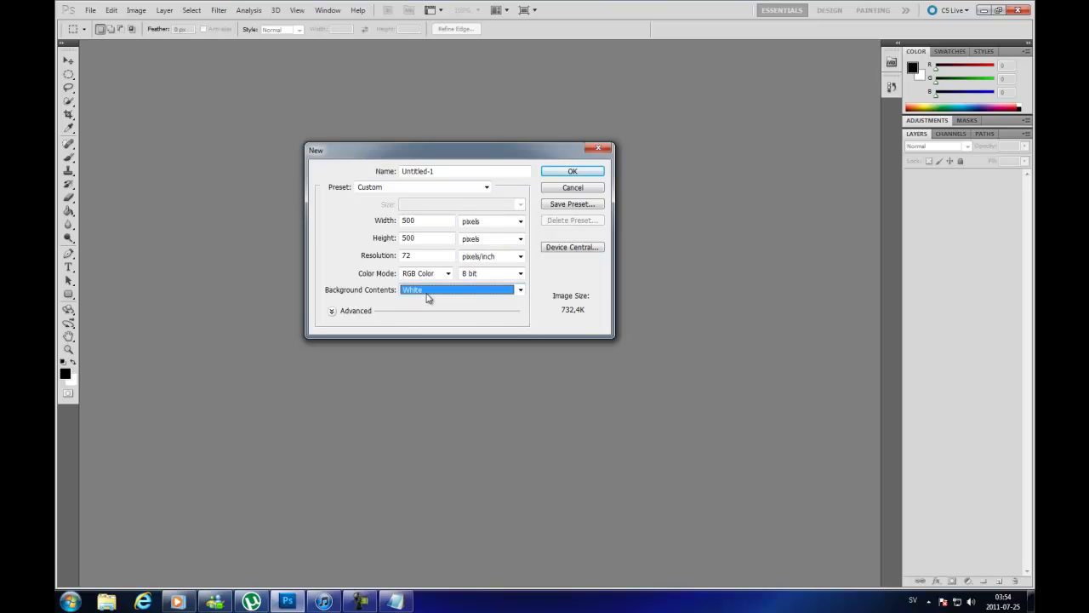
pyautogui.click(571, 172)
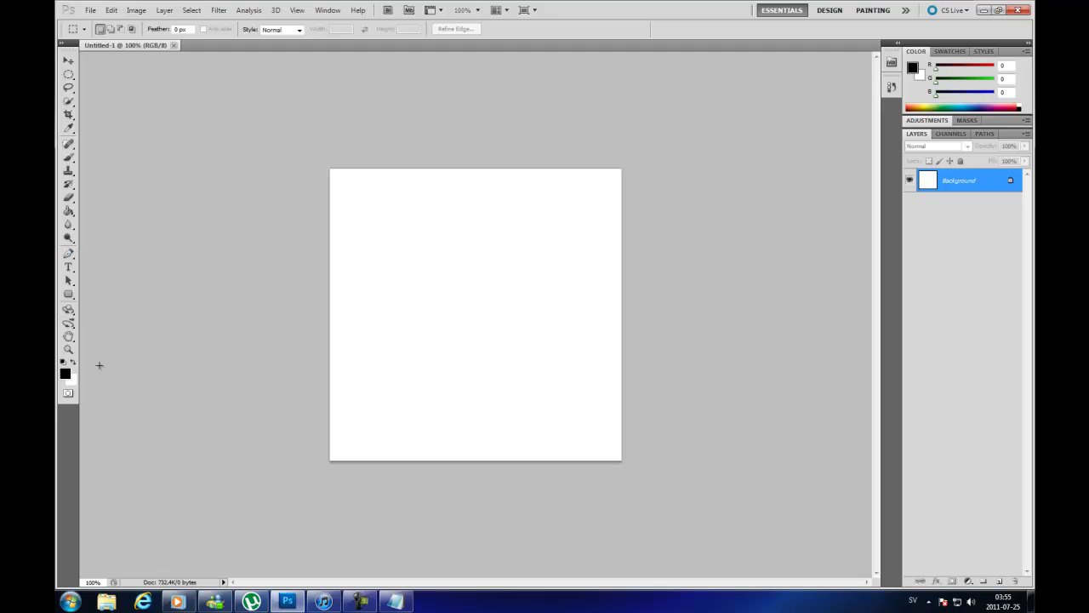
# - Rewrite the note to 'Okej... nu gör vi bakgrunden svar med "gradient tool' and hide Notepad
pyautogui.click(394, 601)
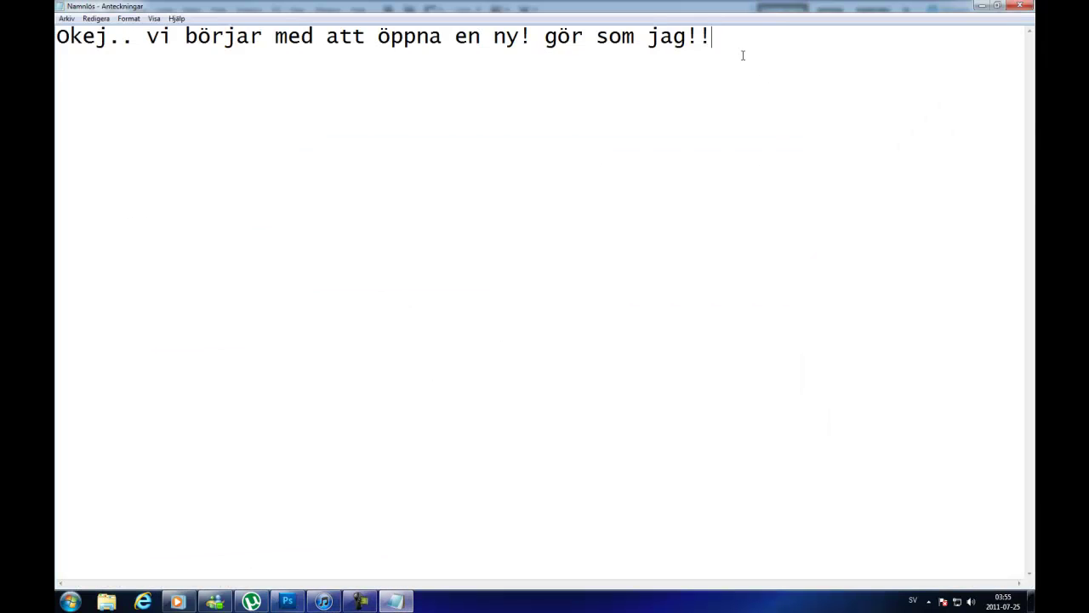
pyautogui.moveTo(742, 53); pyautogui.dragTo(56, 66)
pyautogui.write('Okej... ')
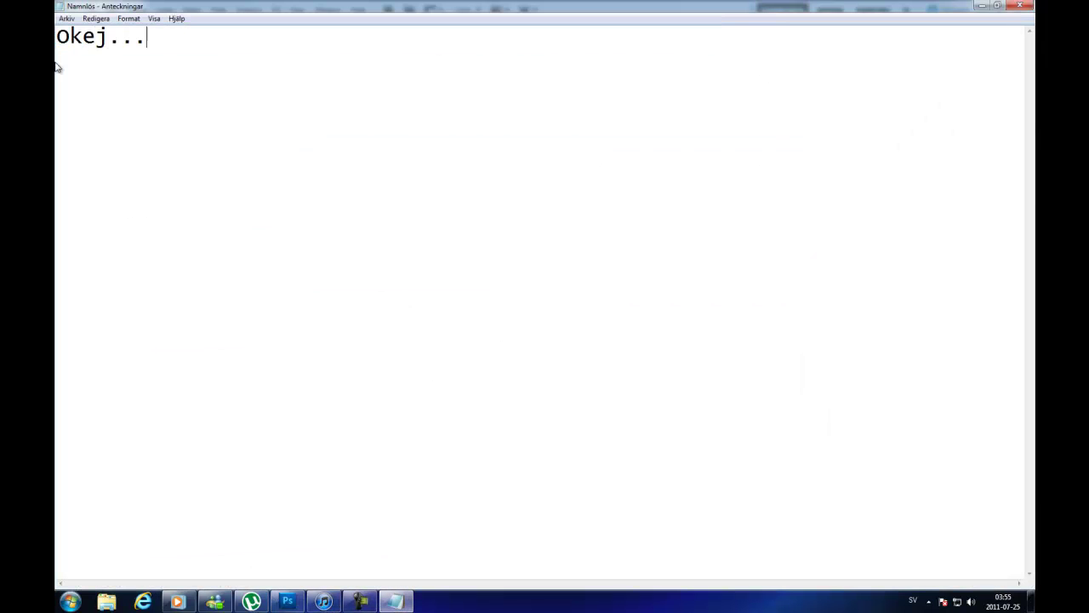
pyautogui.write('nu gör vi ')
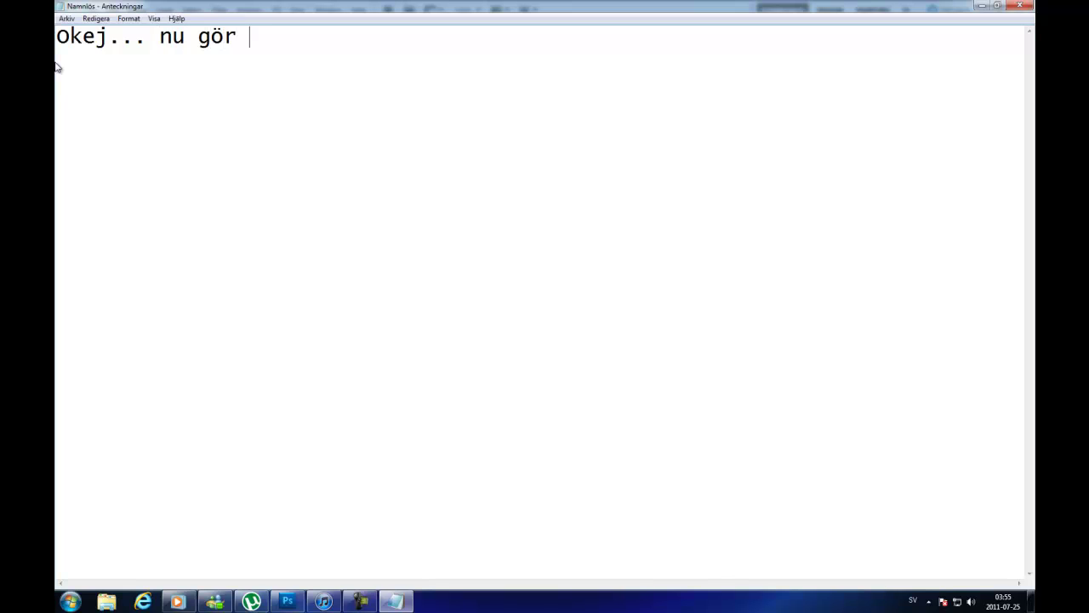
pyautogui.write('bakgrun')
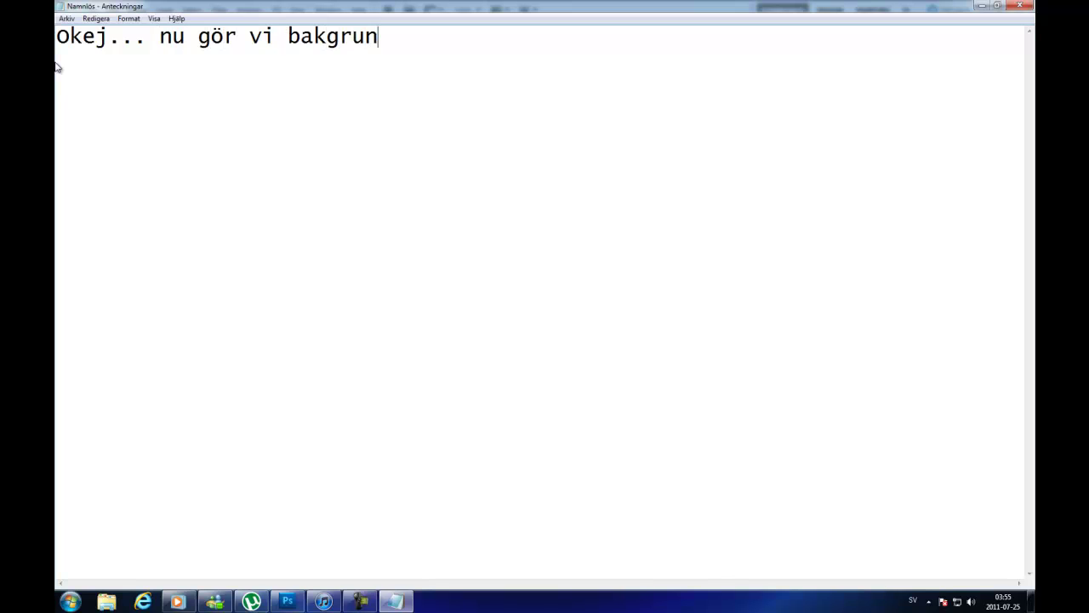
pyautogui.write('den svar med ')
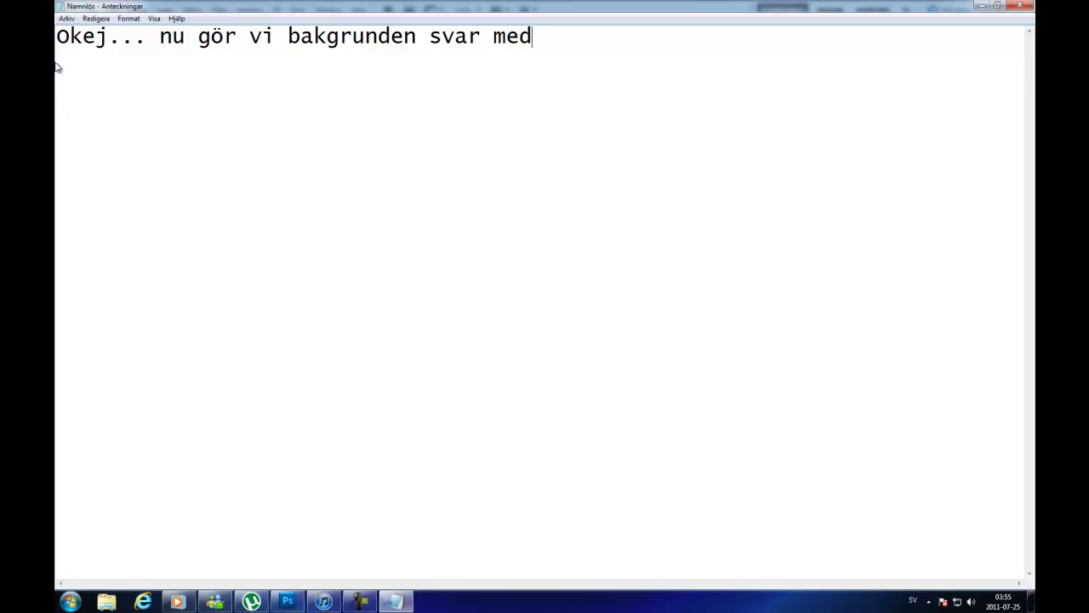
pyautogui.write('"gradie')
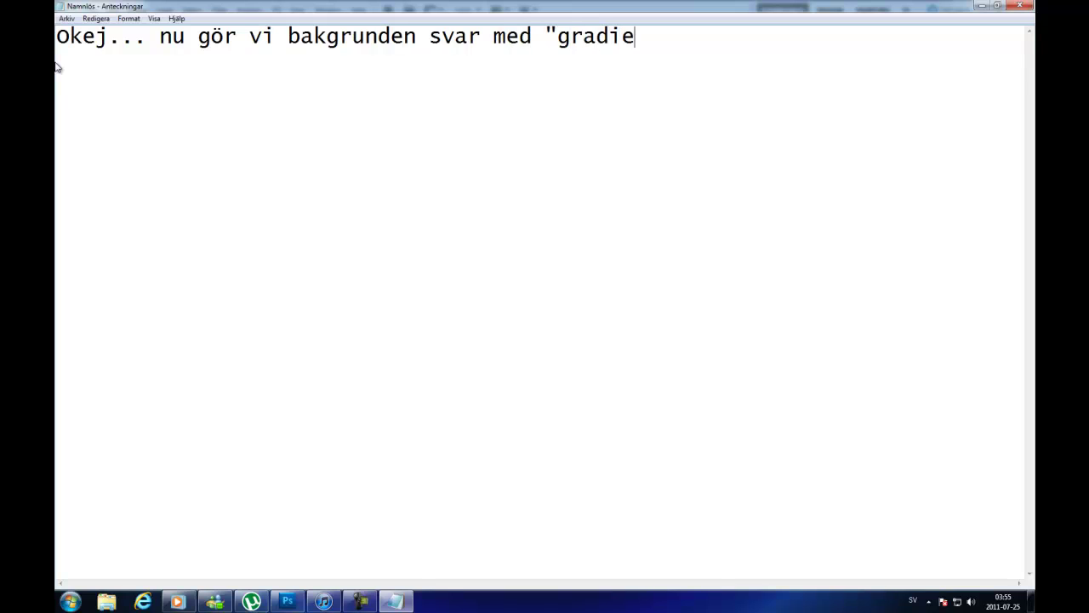
pyautogui.write('nt t')
pyautogui.write('ool')
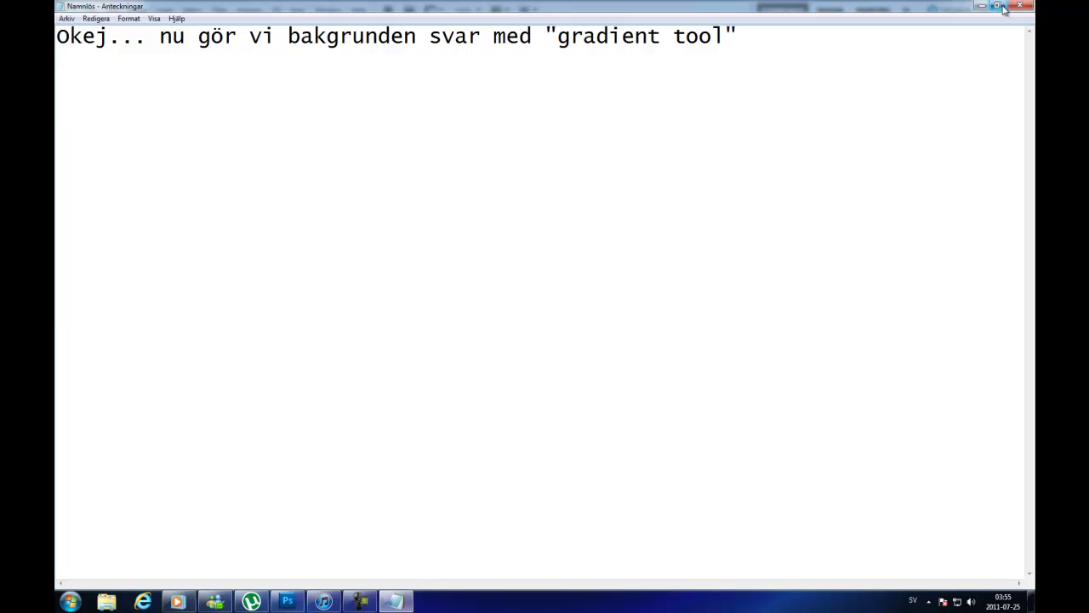
pyautogui.click(981, 5)
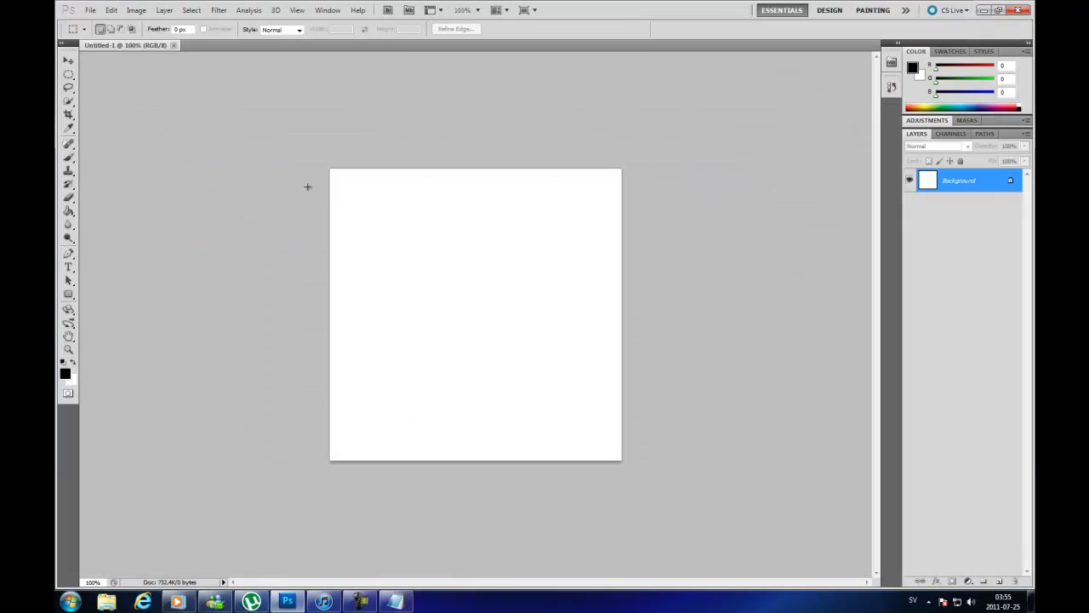
# - Select the Gradient Tool and confirm black as the foreground colour
pyautogui.click(68, 211)
pyautogui.click(105, 215)
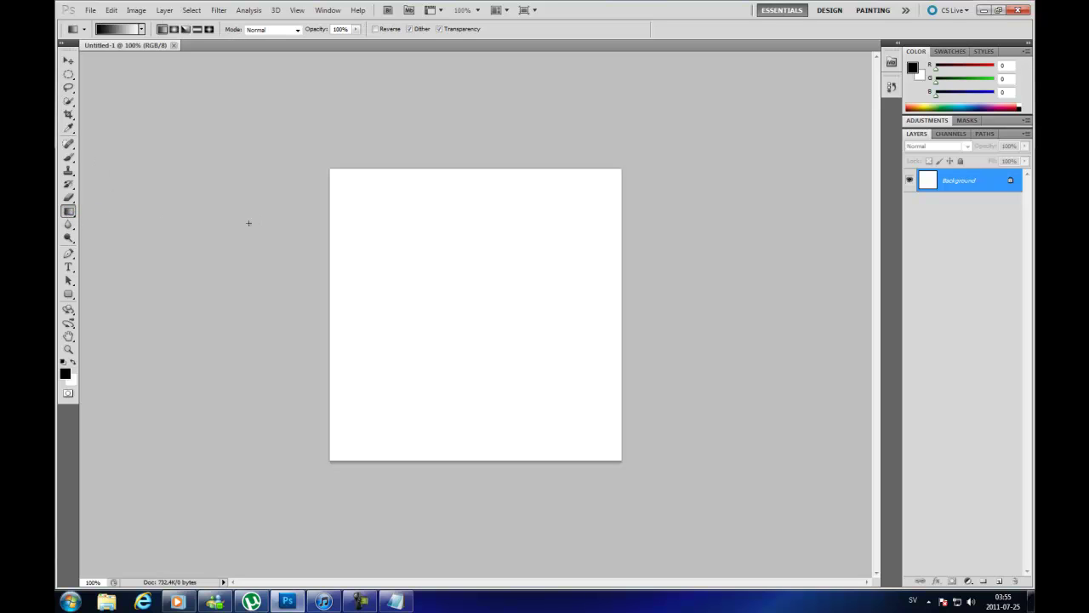
pyautogui.click(64, 372)
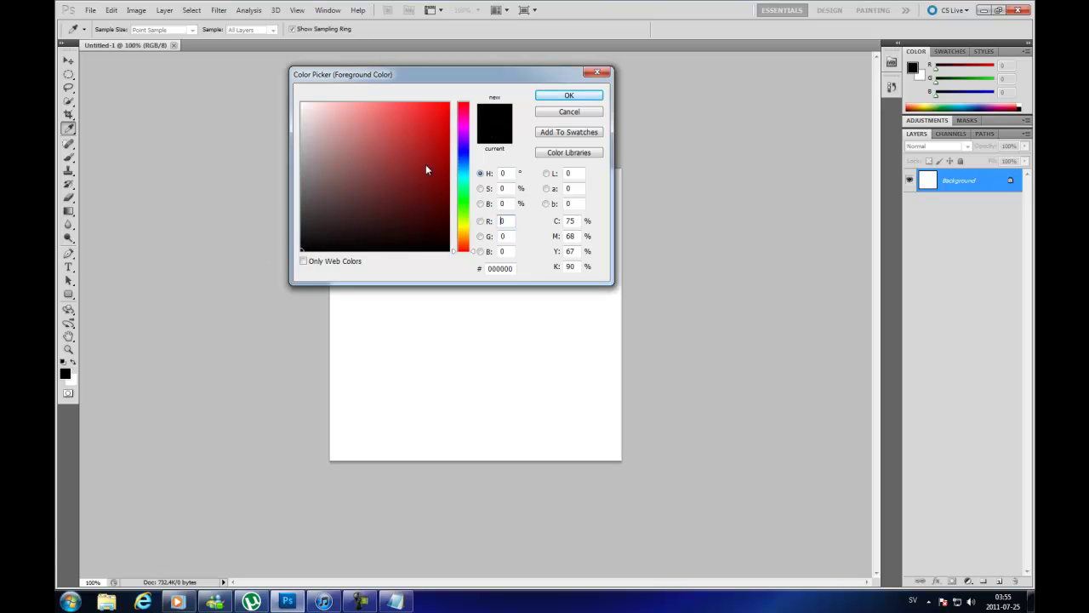
pyautogui.click(569, 96)
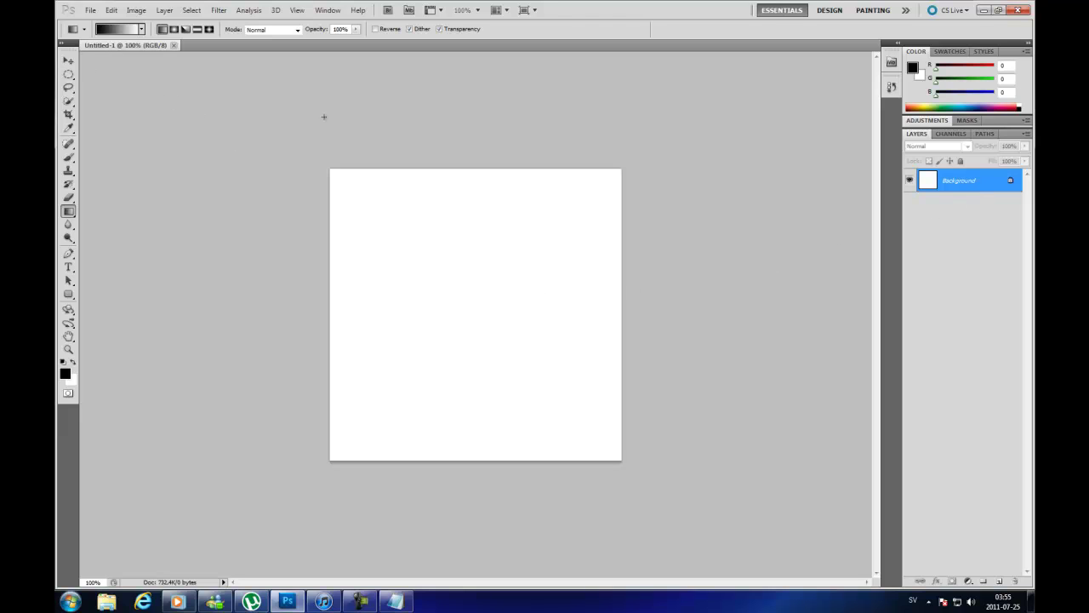
# - Switch to the Paint Bucket Tool and bring the Notepad notes back
pyautogui.rightClick(401, 192)
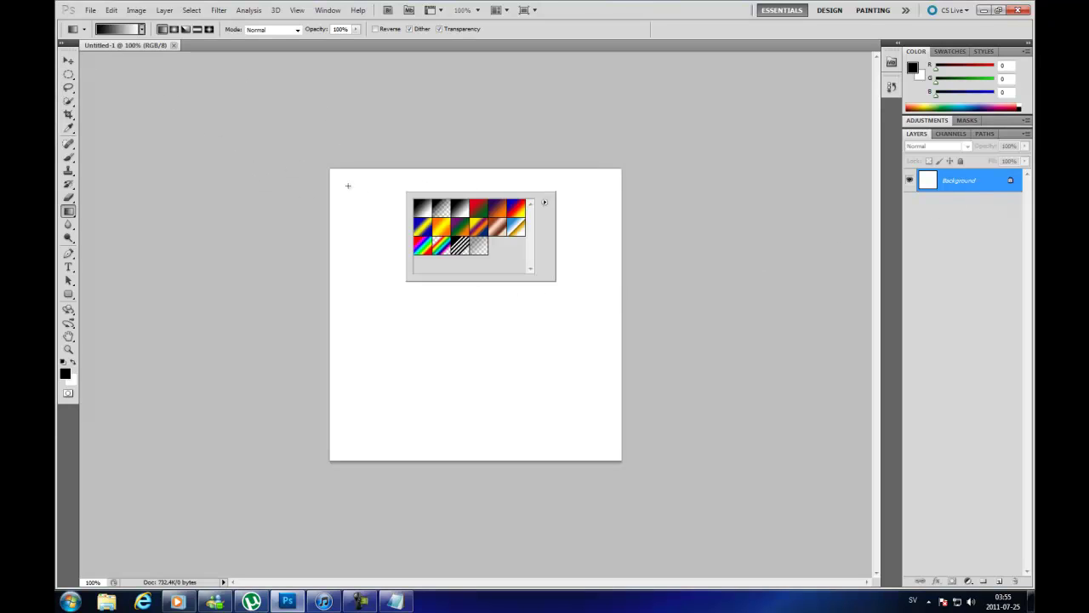
pyautogui.press('Escape')
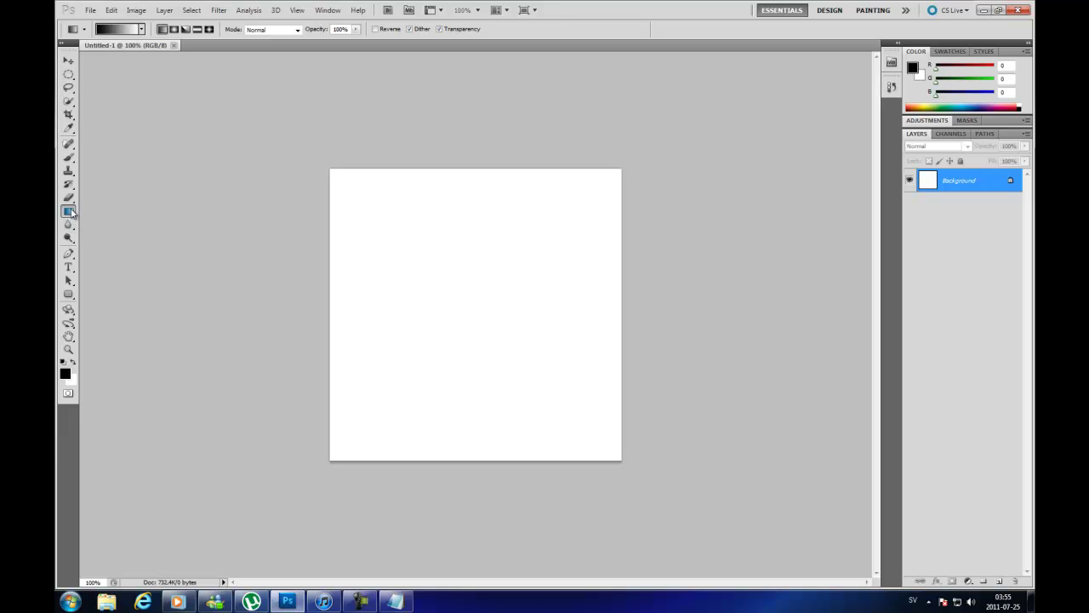
pyautogui.rightClick(71, 213)
pyautogui.click(104, 224)
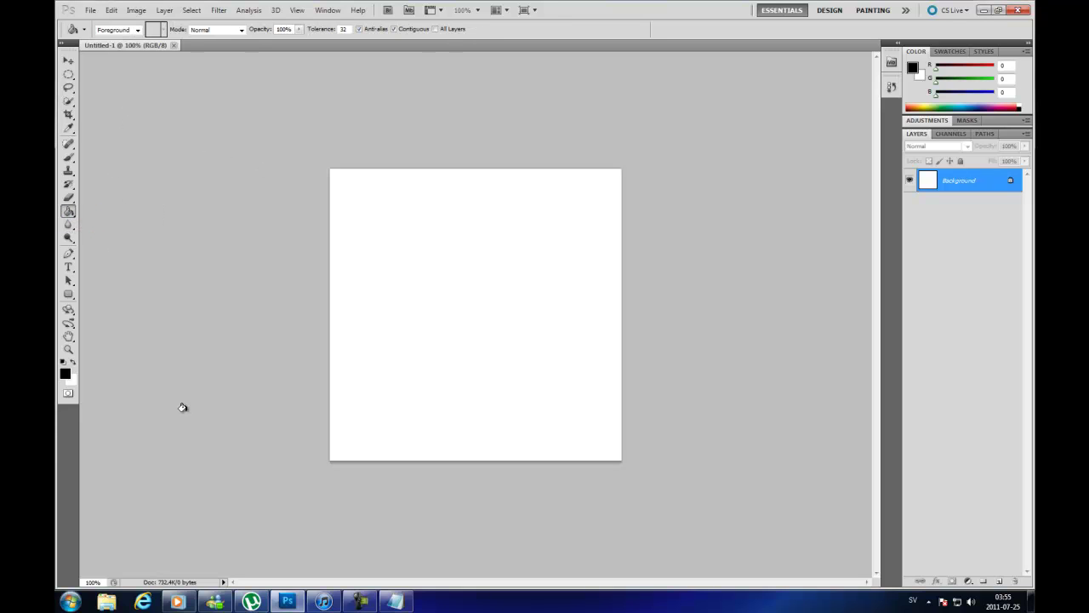
pyautogui.moveTo(394, 602)
pyautogui.click(368, 510)
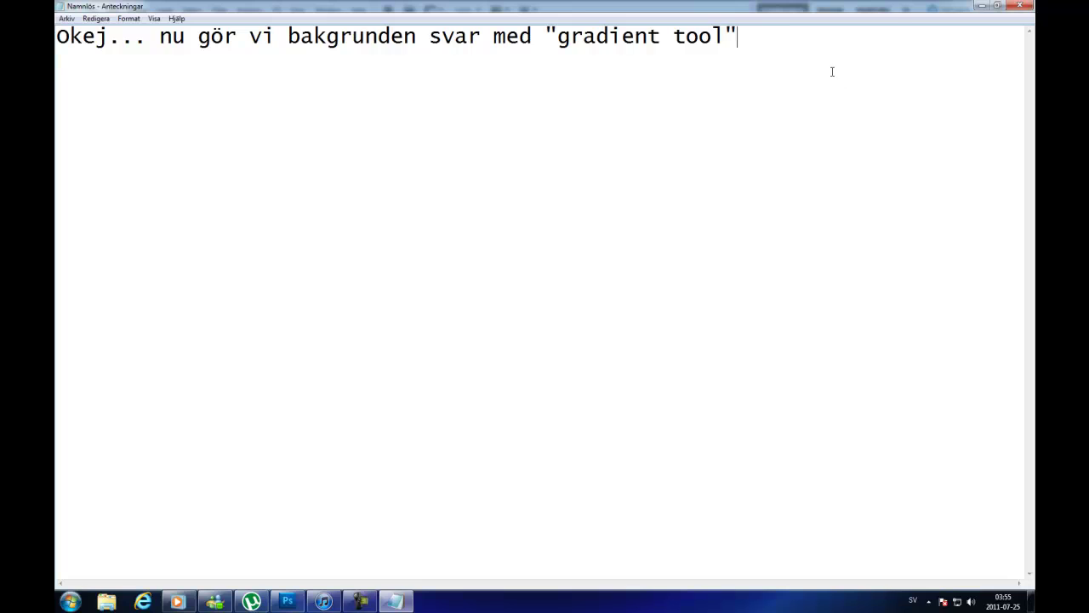
# - Rewrite the note as the correction 'Förlåt... "Bucket tool"'
pyautogui.moveTo(832, 72); pyautogui.dragTo(57, 61)
pyautogui.write('Förlåt')
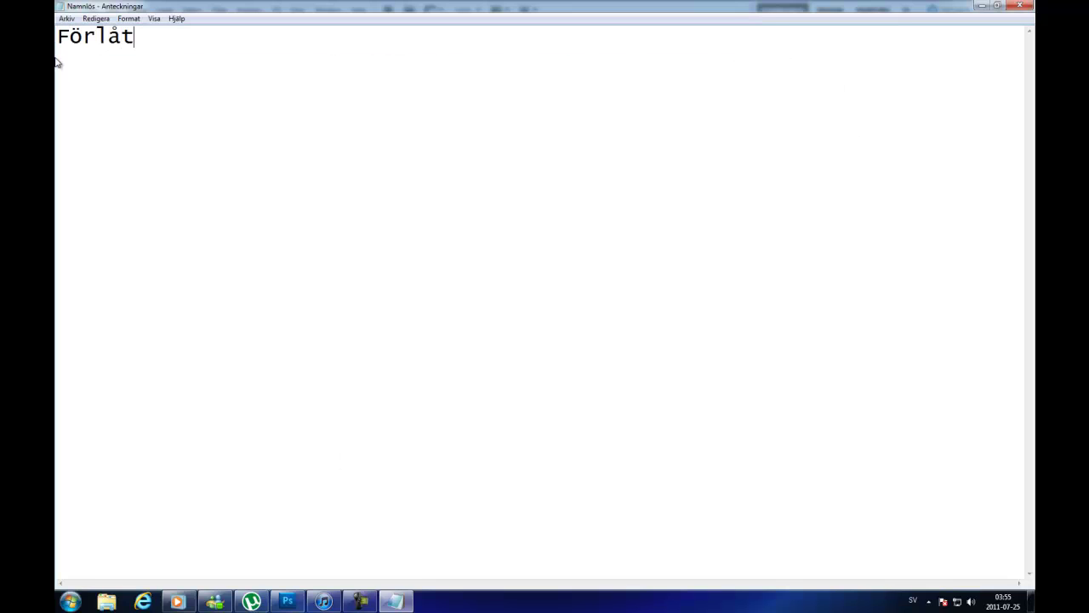
pyautogui.write('... /B')
pyautogui.write('ucket')
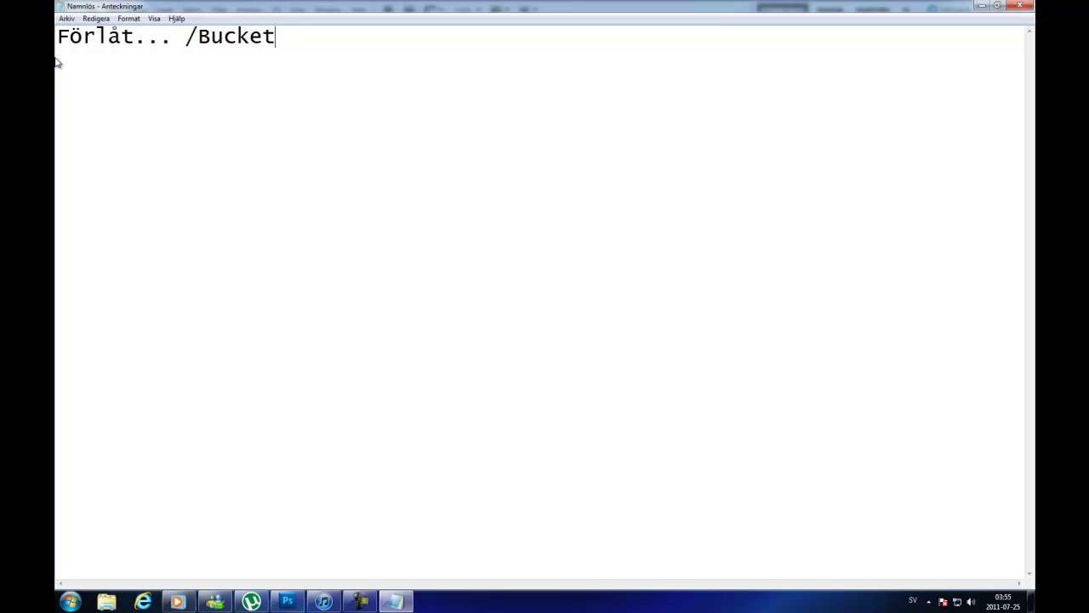
pyautogui.press('BackSpace')
pyautogui.press('BackSpace')
pyautogui.press('BackSpace')
pyautogui.press('BackSpace')
pyautogui.press('BackSpace')
pyautogui.press('BackSpace')
pyautogui.press('BackSpace')
pyautogui.write('"')
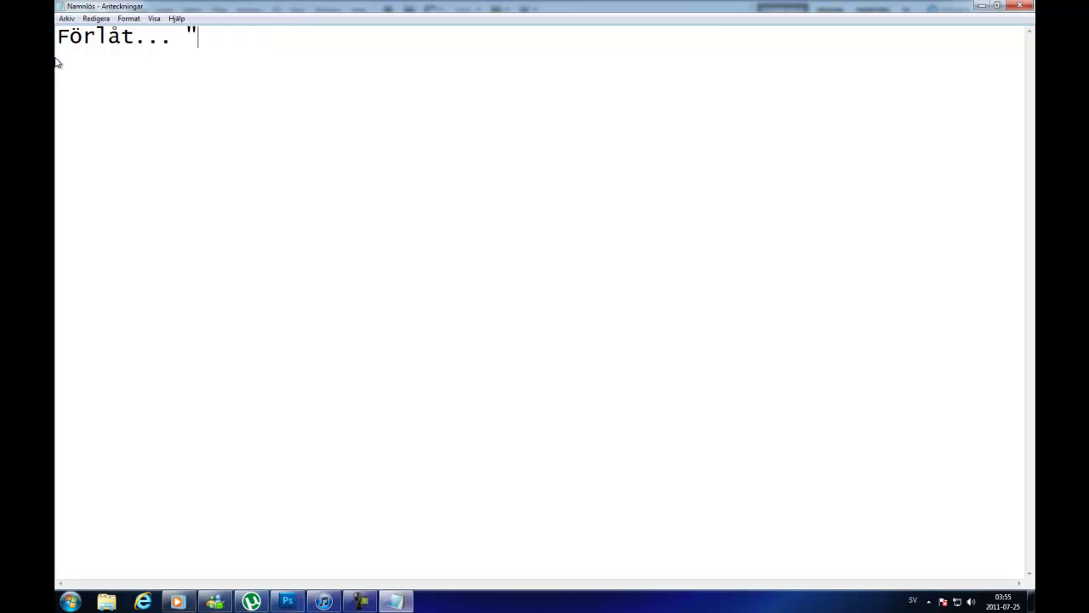
pyautogui.write('Bucket ')
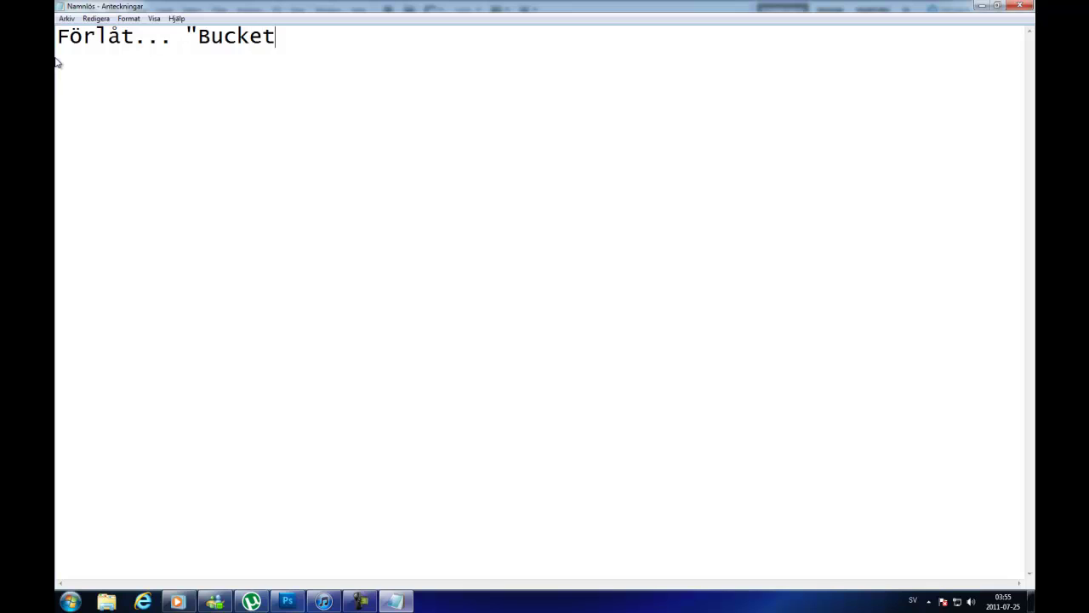
pyautogui.write('tool')
# - Fill the whole canvas black with the Paint Bucket Tool, then return to Notepad
pyautogui.click(982, 6)
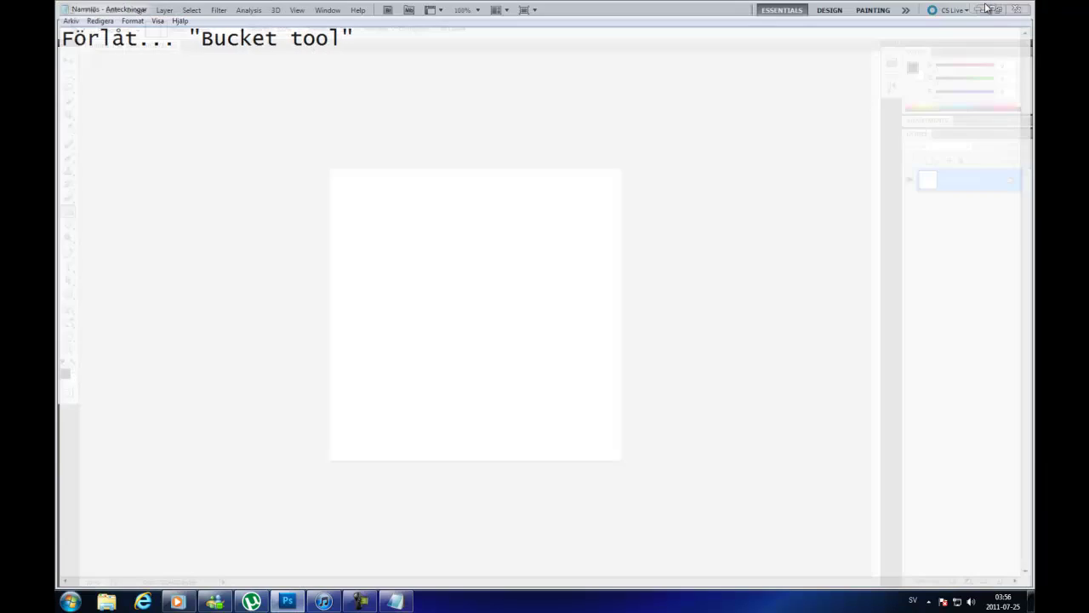
pyautogui.click(69, 211)
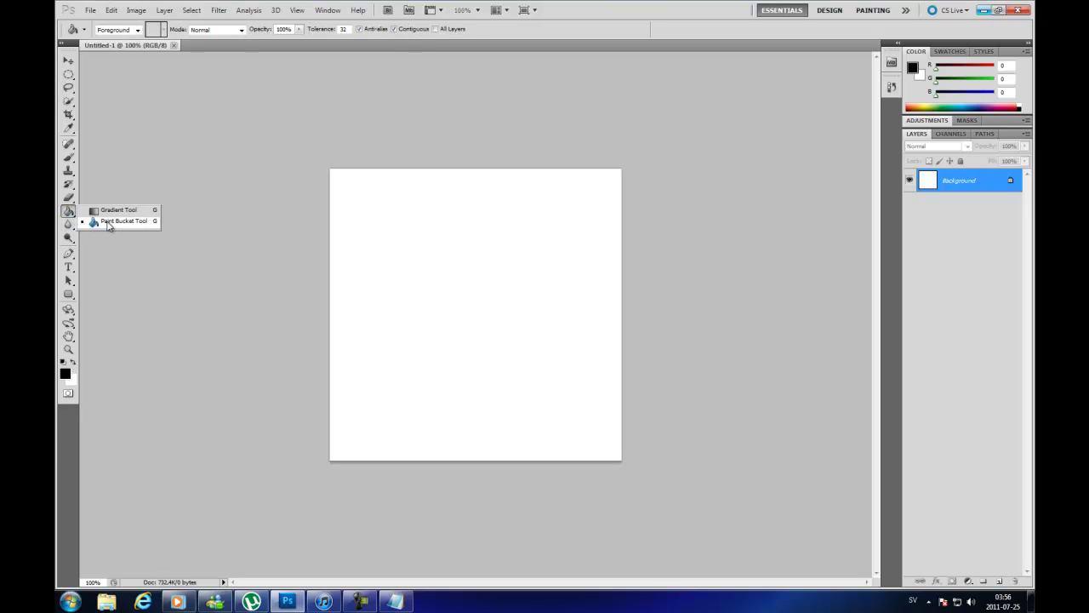
pyautogui.click(109, 221)
pyautogui.click(387, 239)
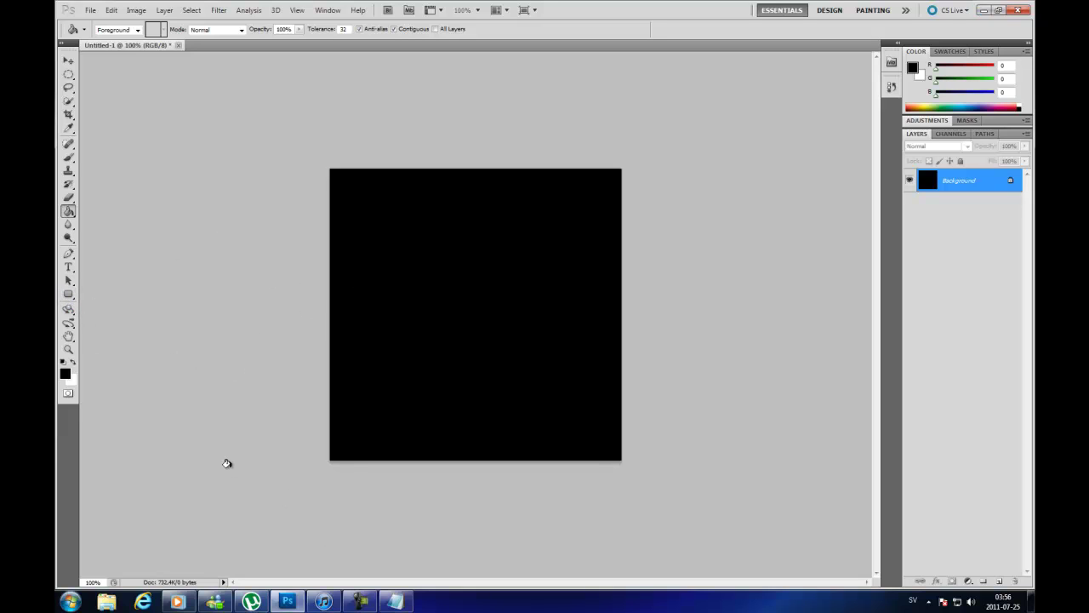
pyautogui.click(394, 601)
# - Overwrite the note's line with the sentence 'Nu ska vi göra ringarna!'
pyautogui.moveTo(354, 36); pyautogui.dragTo(56, 59)
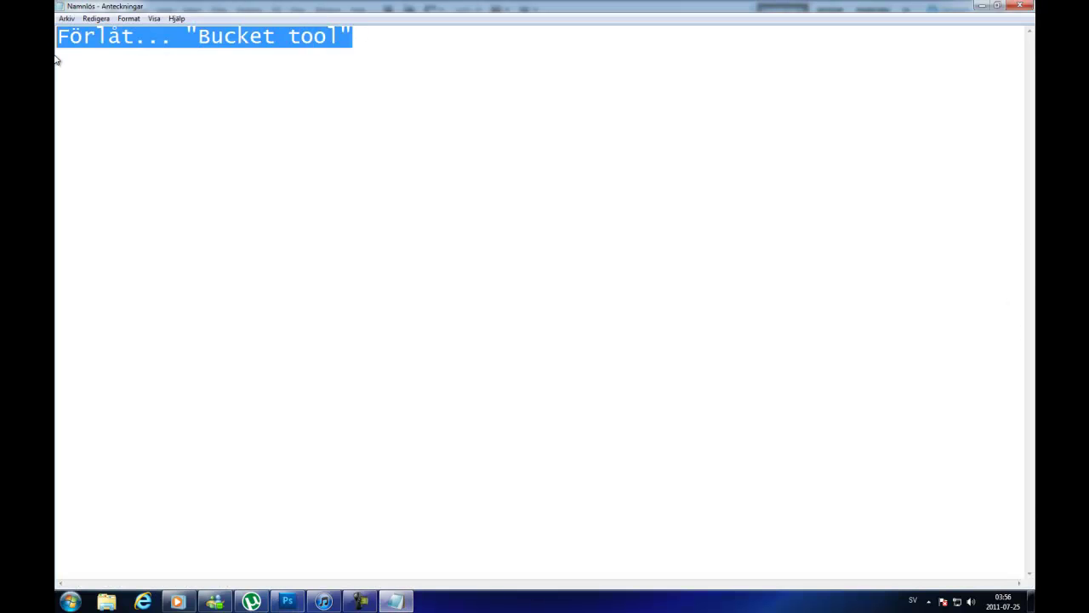
pyautogui.write('Nu ska')
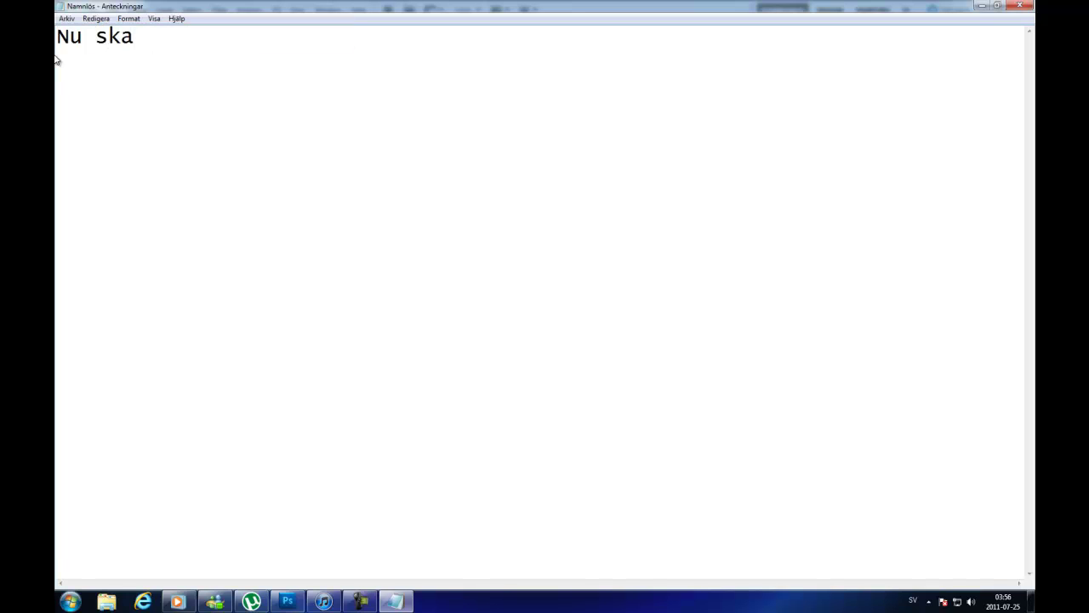
pyautogui.write(' vi göra rin')
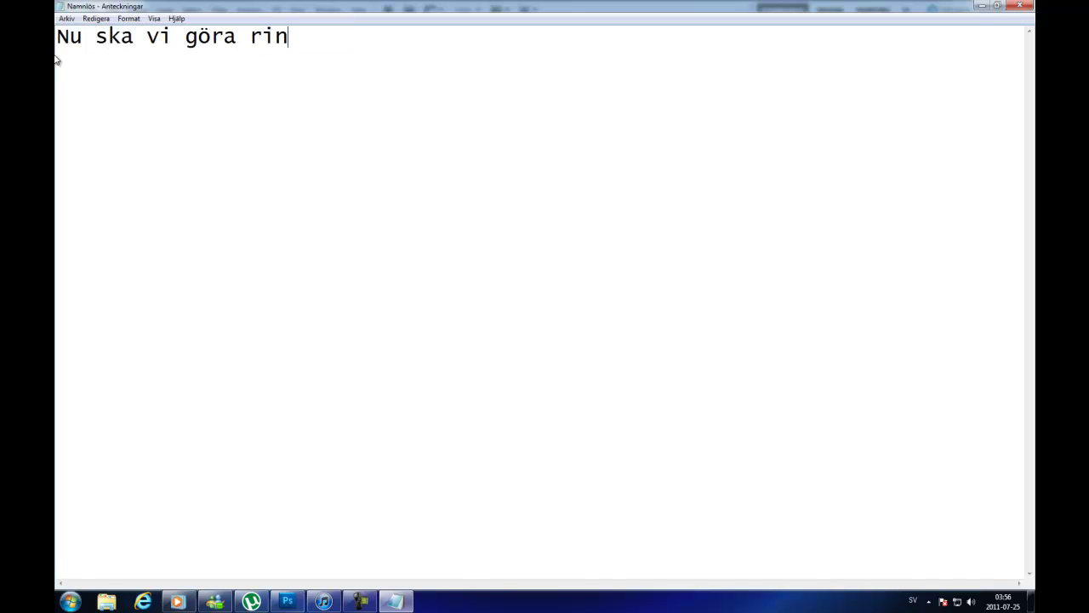
pyautogui.write('garna!')
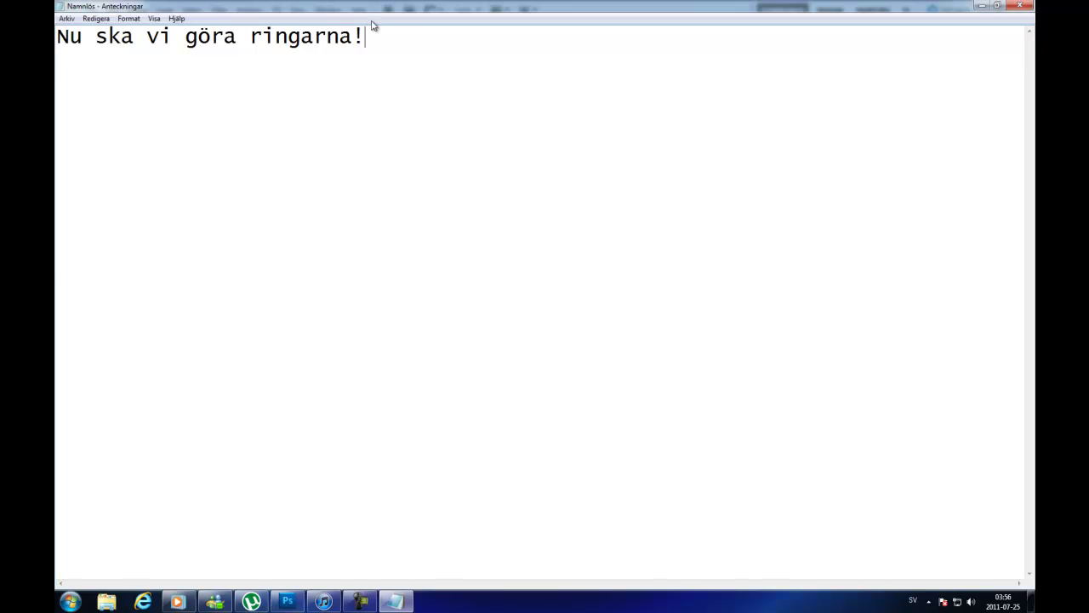
# - Draw a large circle with the Ellipse Tool and enable Outer Glow and Inner Glow on Shape 1
pyautogui.click(981, 5)
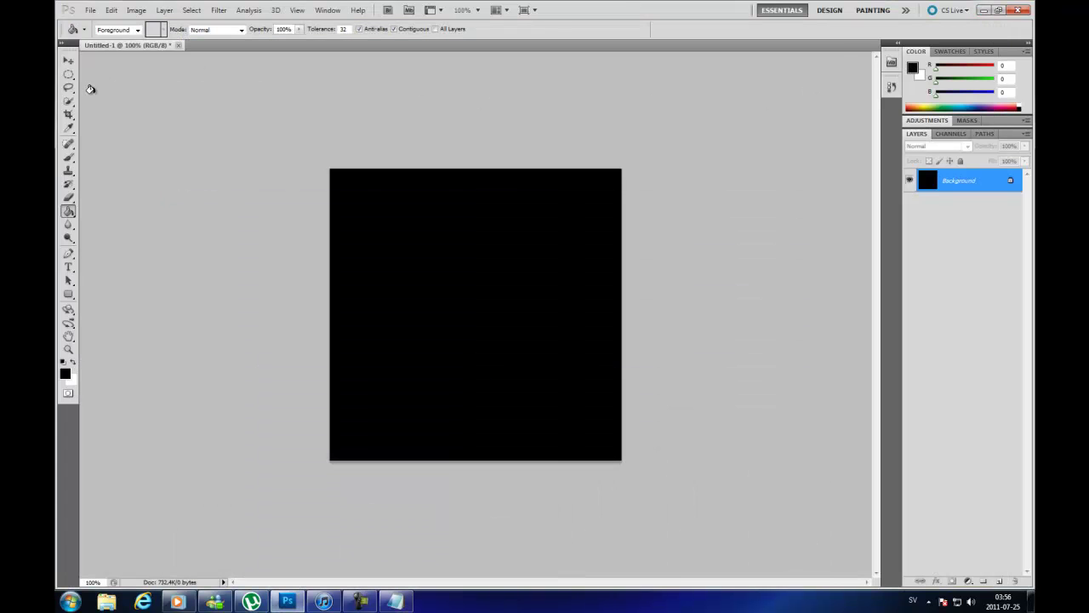
pyautogui.moveTo(69, 297); pyautogui.dragTo(114, 315)
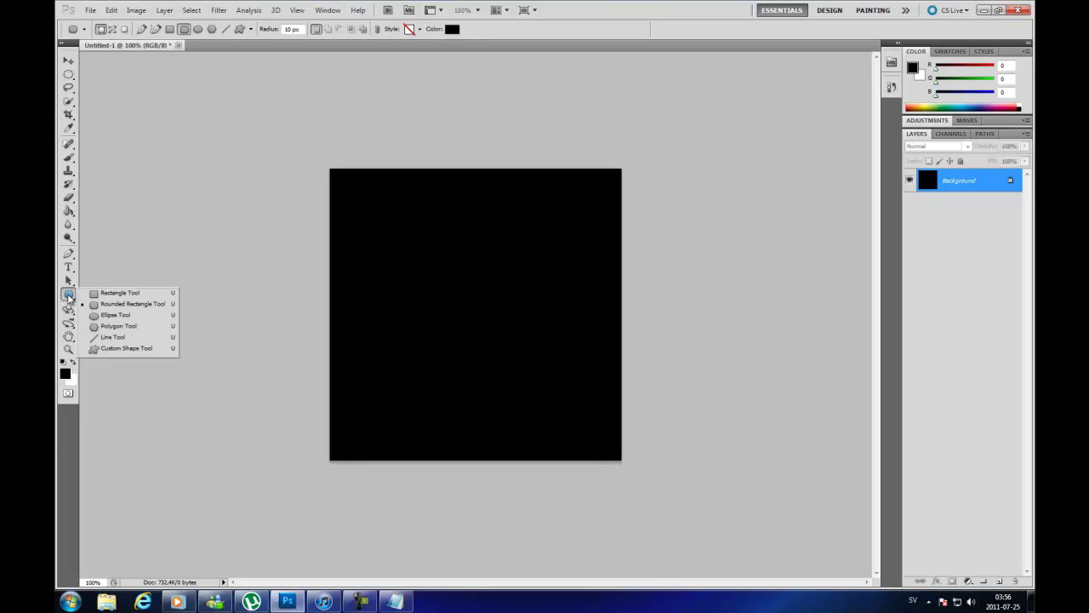
pyautogui.click(116, 317)
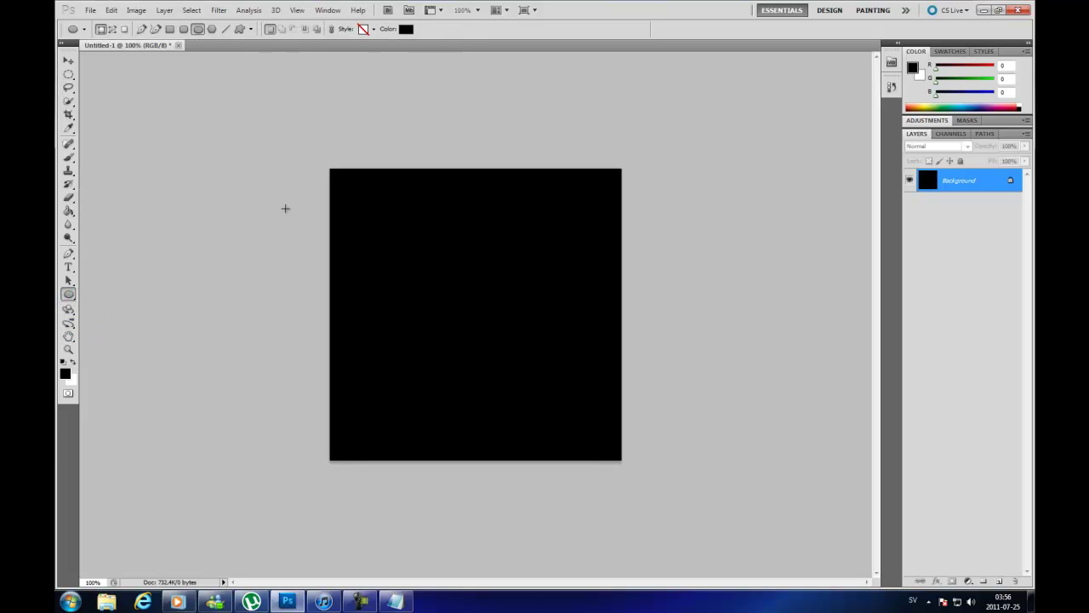
pyautogui.moveTo(346, 178); pyautogui.dragTo(605, 437)
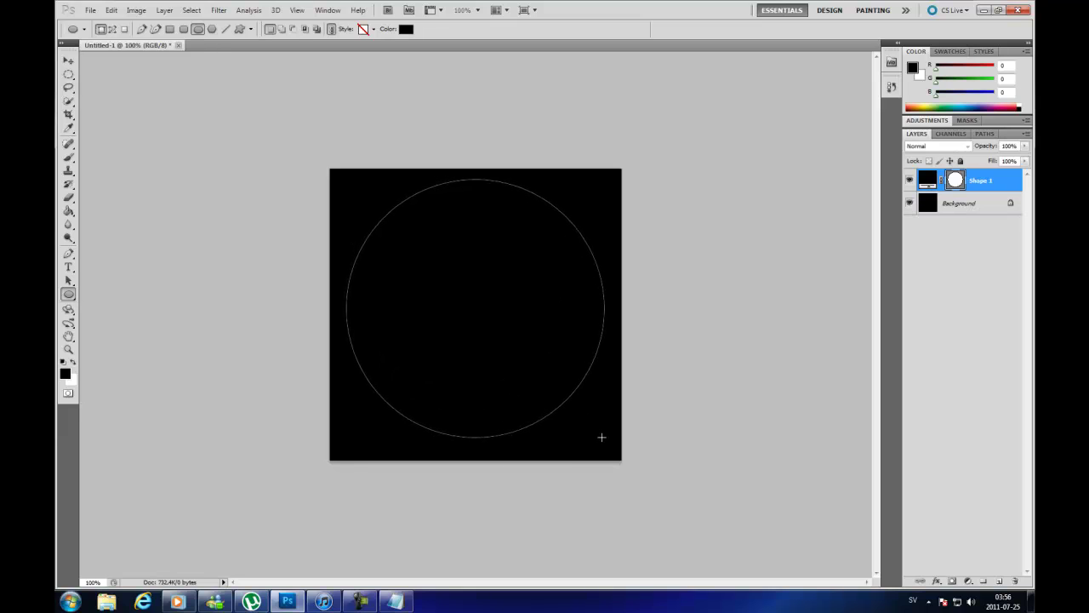
pyautogui.doubleClick(1010, 186)
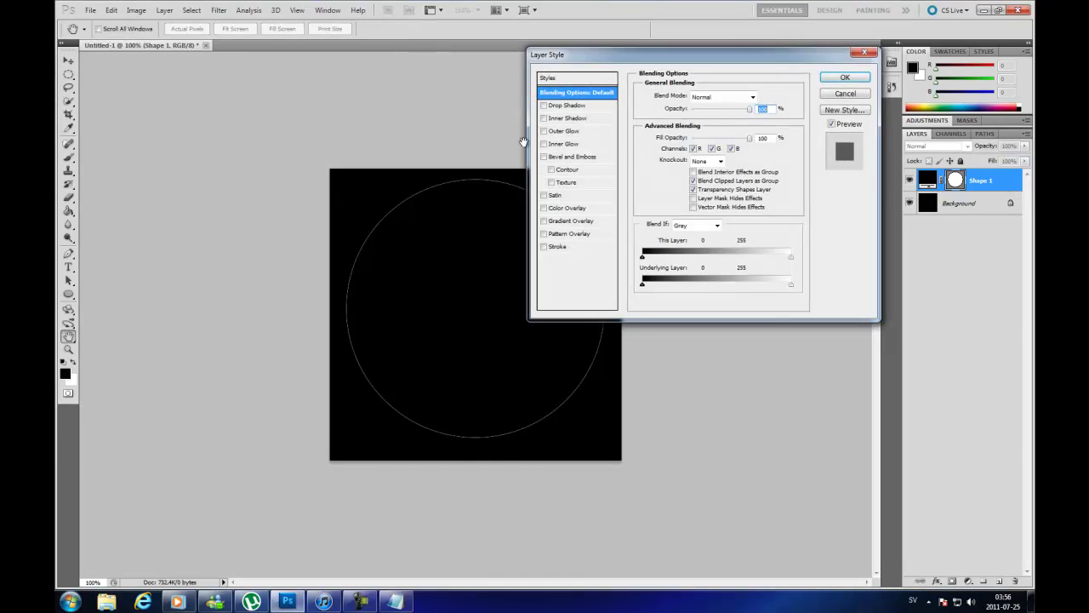
pyautogui.click(544, 131)
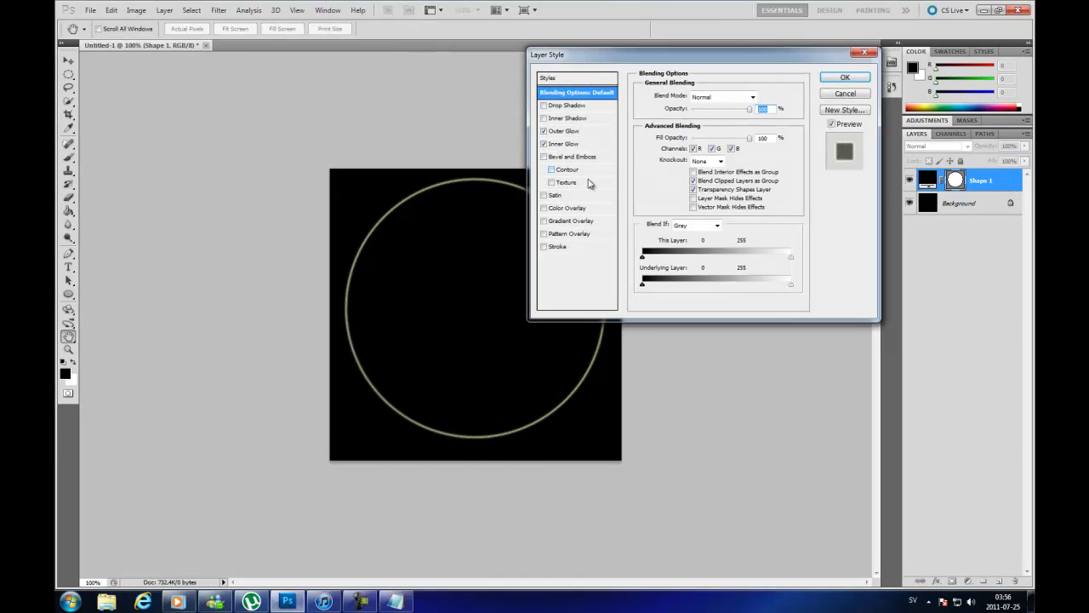
# - Change the note to 'Nu.. bara gör som jag!!' and close Notepad without saving
pyautogui.click(394, 601)
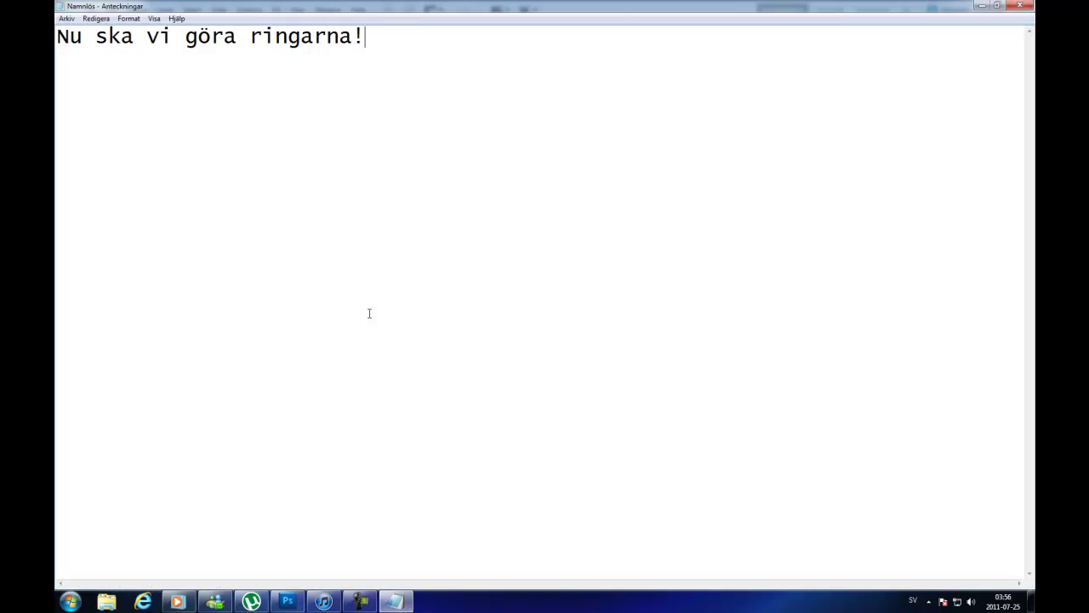
pyautogui.moveTo(383, 61); pyautogui.dragTo(57, 61)
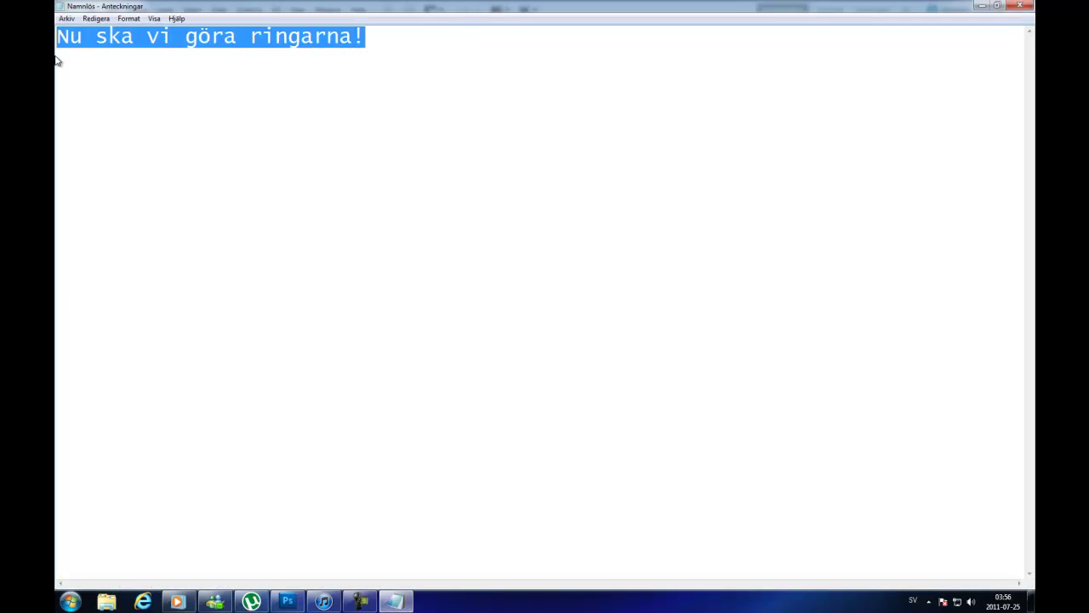
pyautogui.write('Nu.. bara gö')
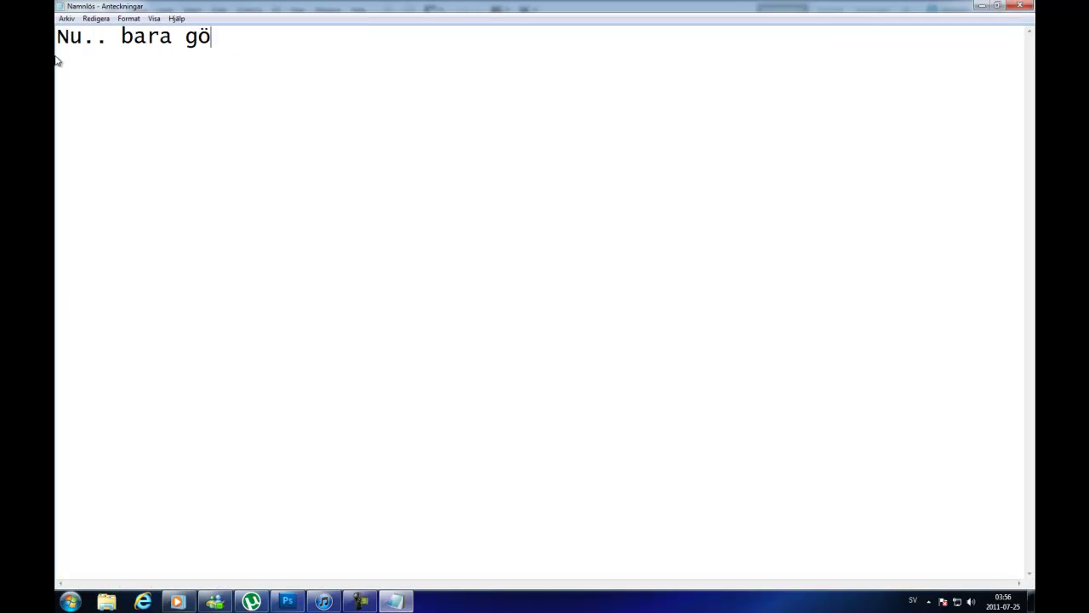
pyautogui.write('r som jag!!')
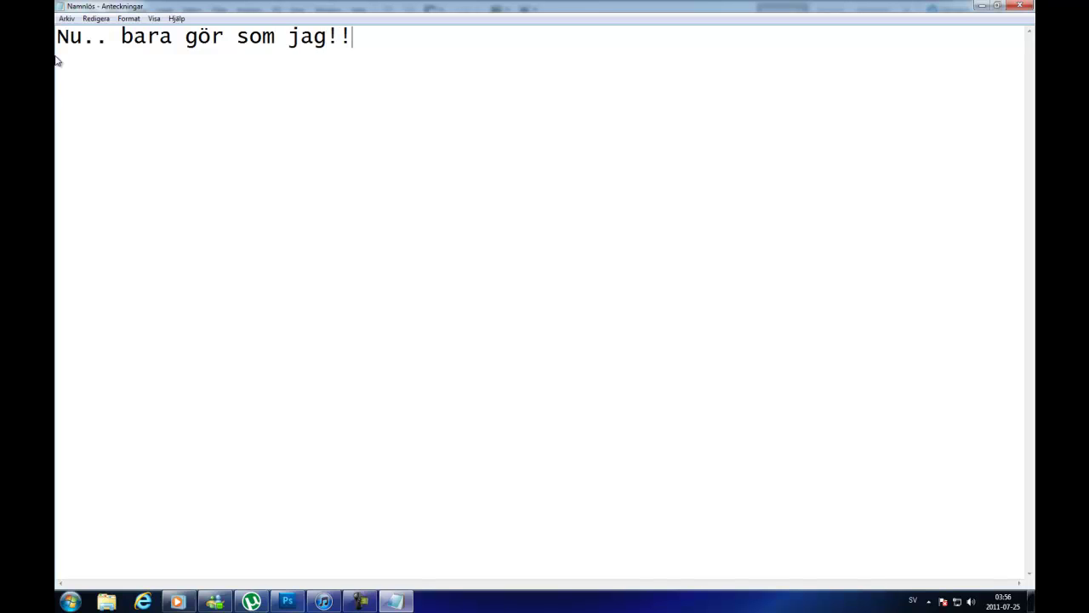
pyautogui.click(1020, 5)
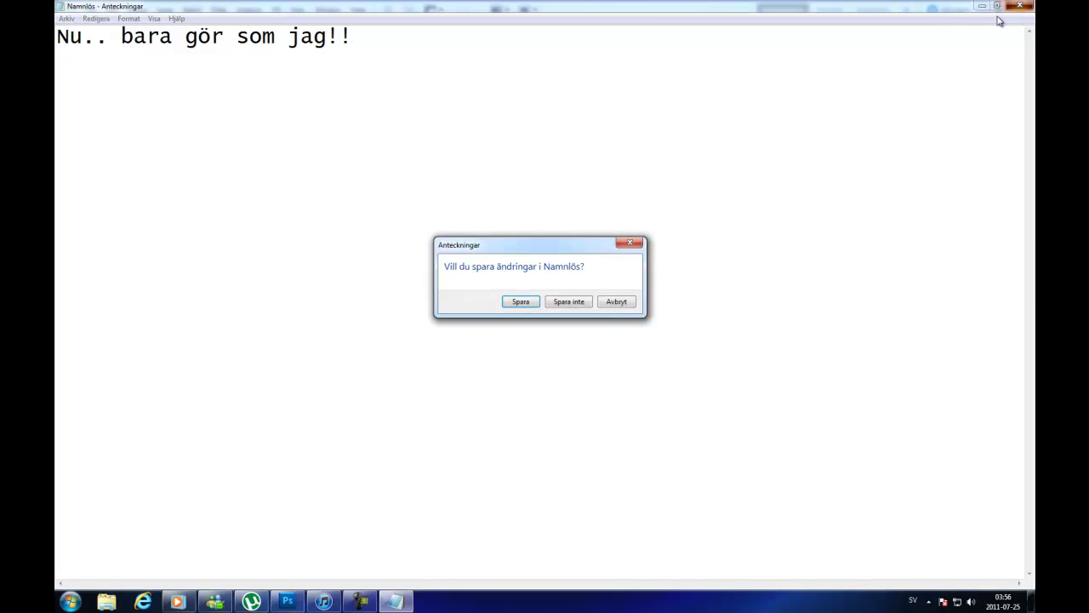
pyautogui.click(577, 307)
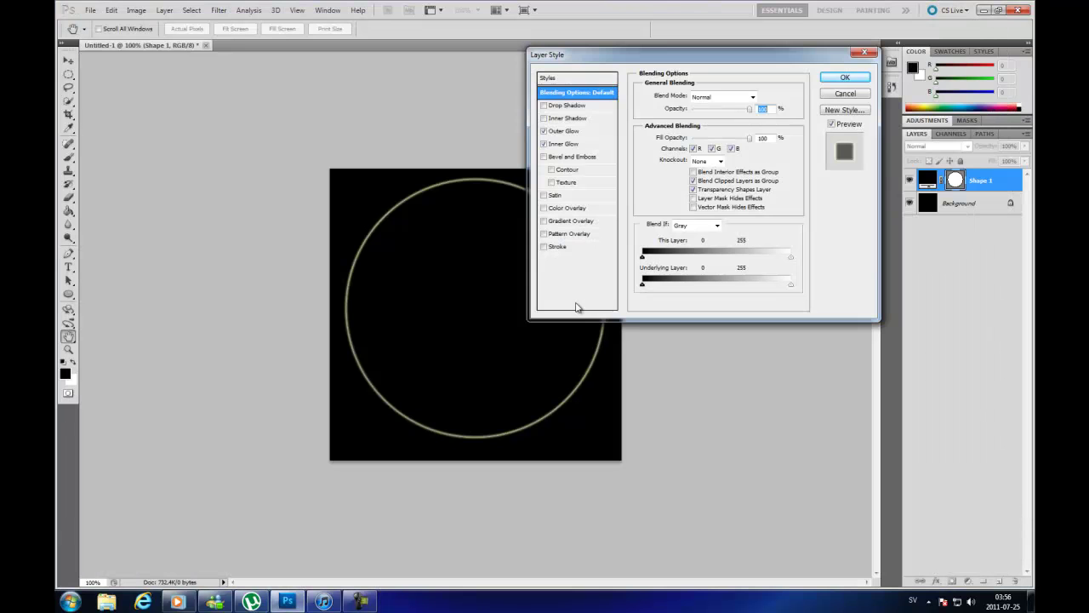
# - Give the circle's Outer Glow a saturated blue colour and a 60 px size
pyautogui.click(565, 132)
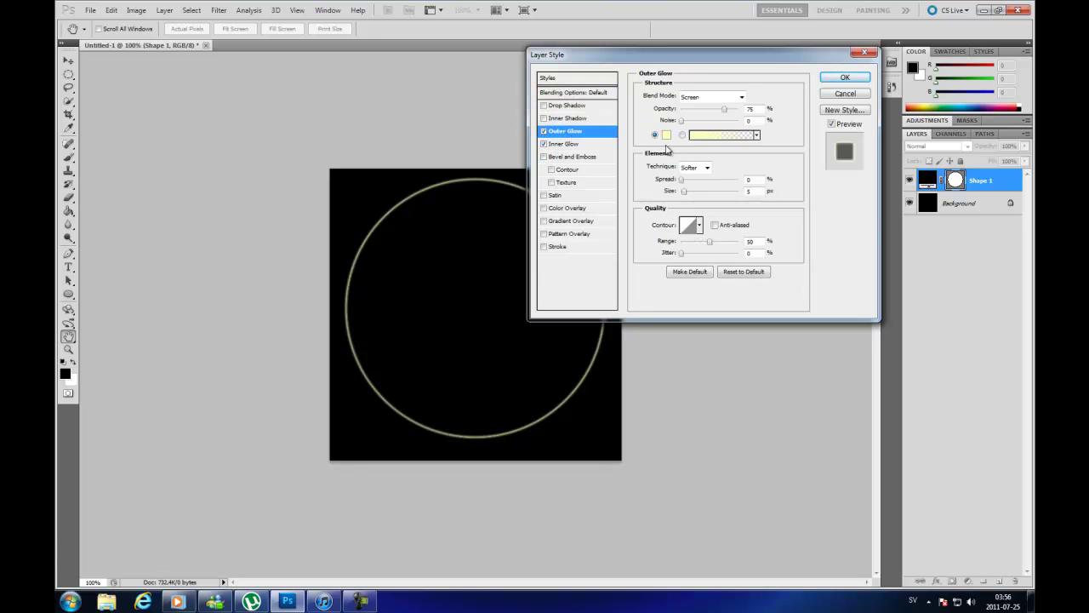
pyautogui.click(666, 135)
pyautogui.click(465, 157)
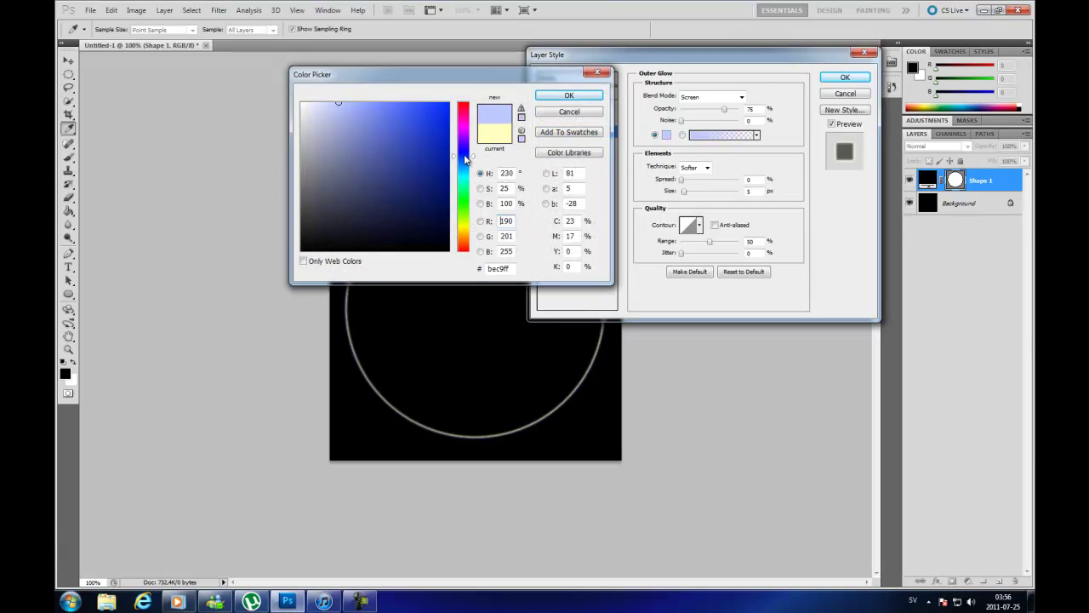
pyautogui.click(425, 148)
pyautogui.click(568, 95)
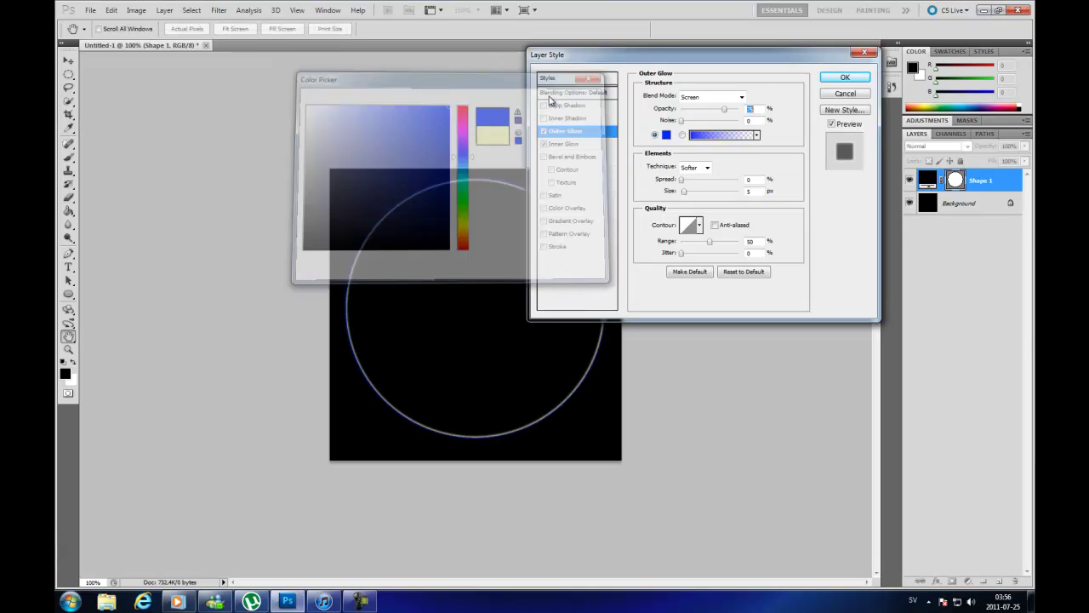
pyautogui.moveTo(684, 192); pyautogui.dragTo(699, 195)
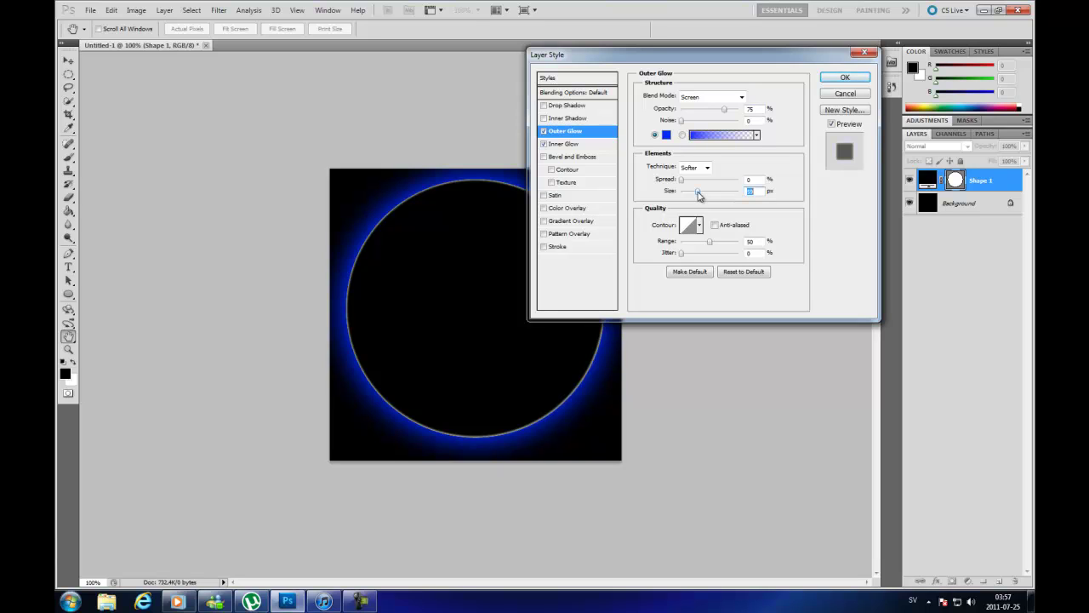
pyautogui.click(699, 195)
pyautogui.click(574, 145)
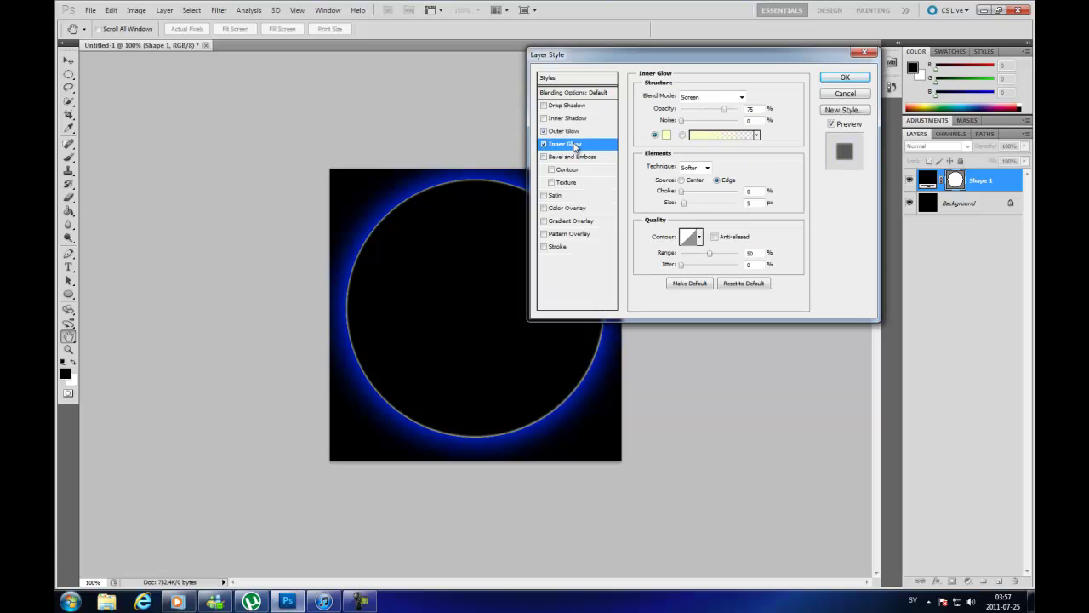
# - Set the Inner Glow colour to a saturated blue and its size to 40 px
pyautogui.click(666, 135)
pyautogui.click(464, 164)
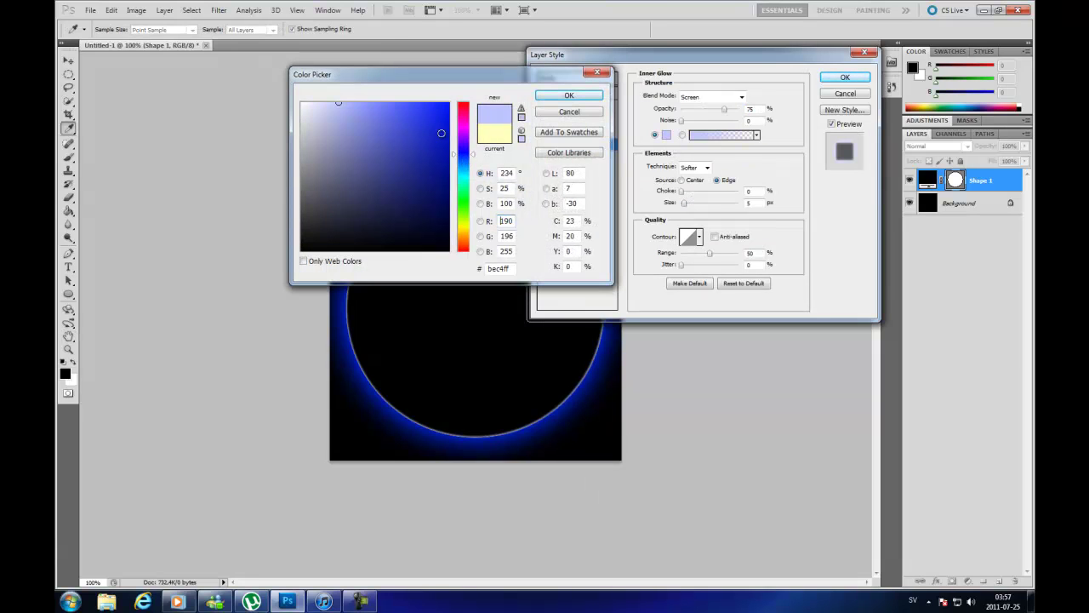
pyautogui.click(467, 158)
pyautogui.click(569, 95)
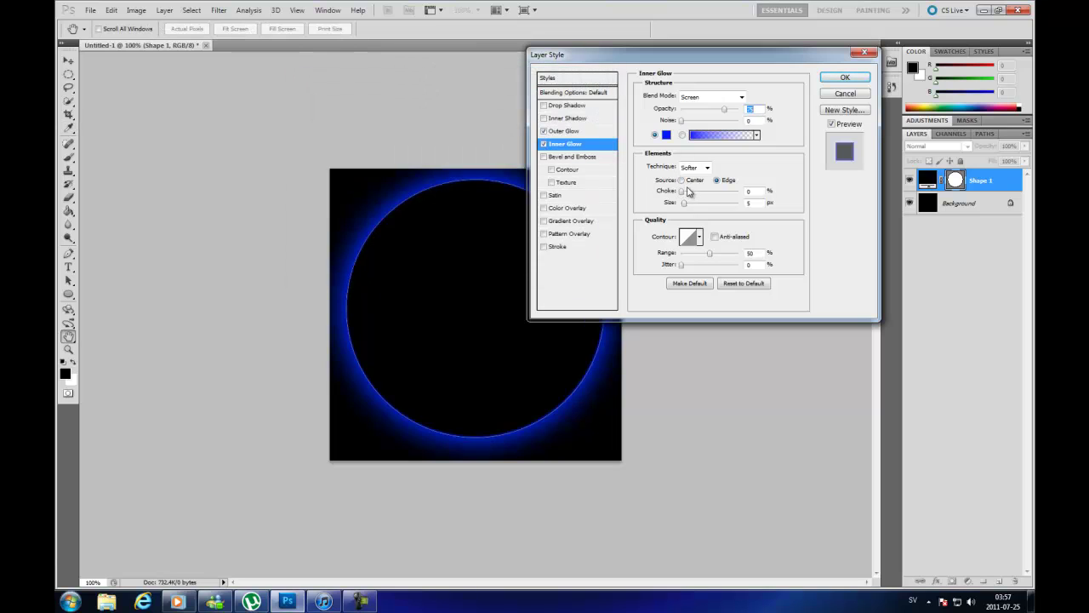
pyautogui.moveTo(686, 205); pyautogui.dragTo(692, 206)
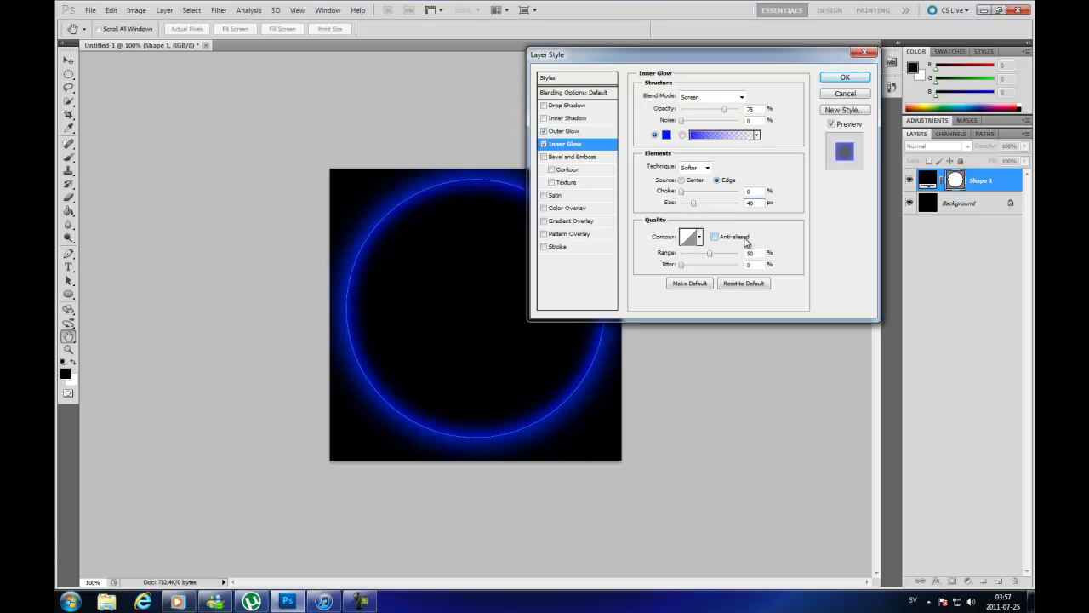
# - Keep the Inner Glow at Source Edge with Softer technique and apply both glows
pyautogui.click(682, 180)
pyautogui.click(700, 167)
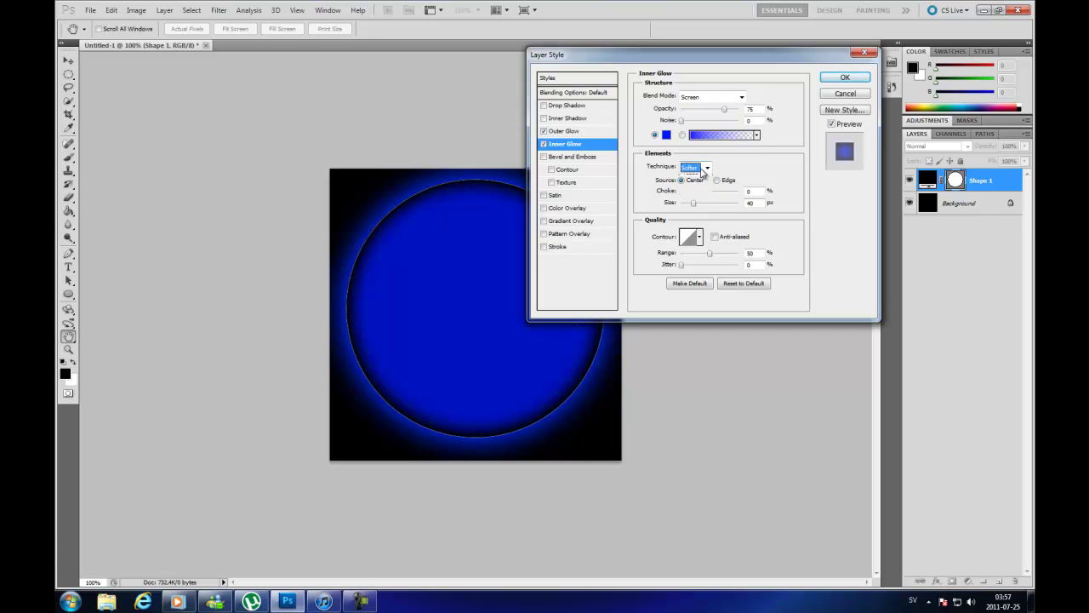
pyautogui.click(697, 192)
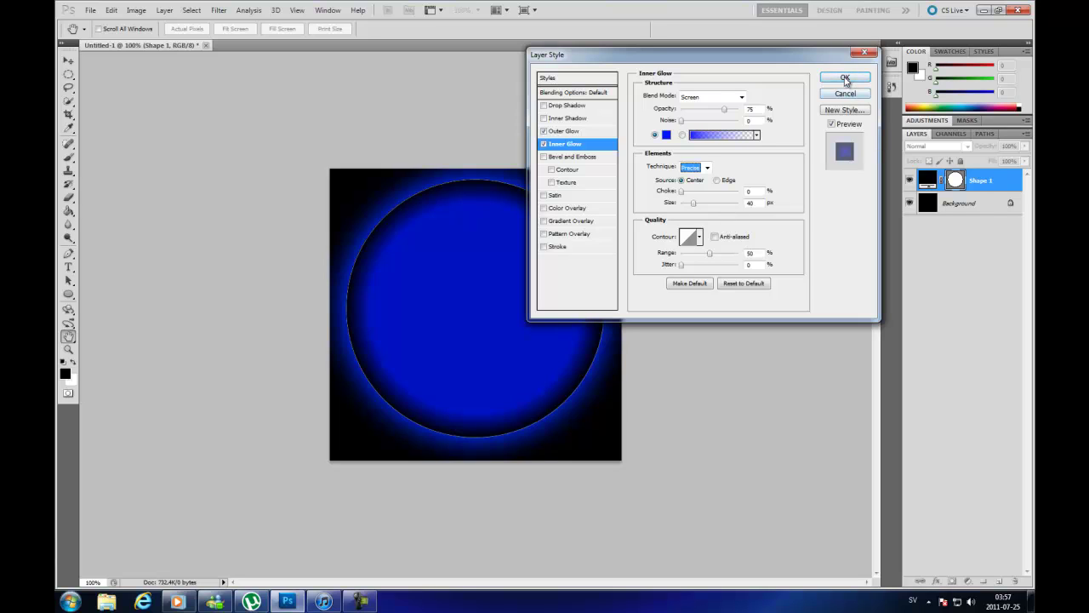
pyautogui.click(718, 181)
pyautogui.click(695, 168)
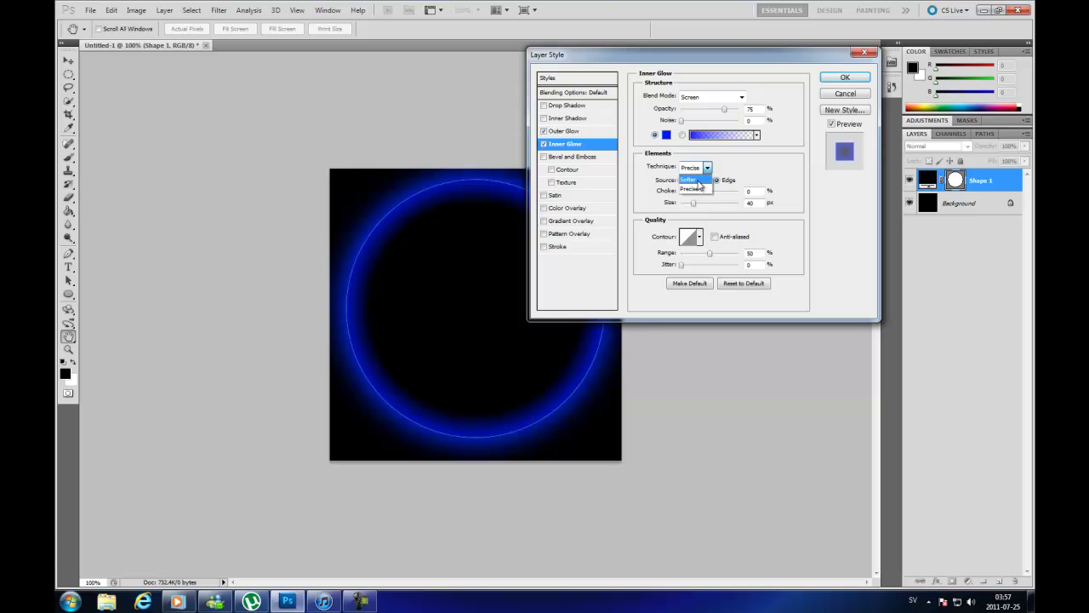
pyautogui.click(697, 181)
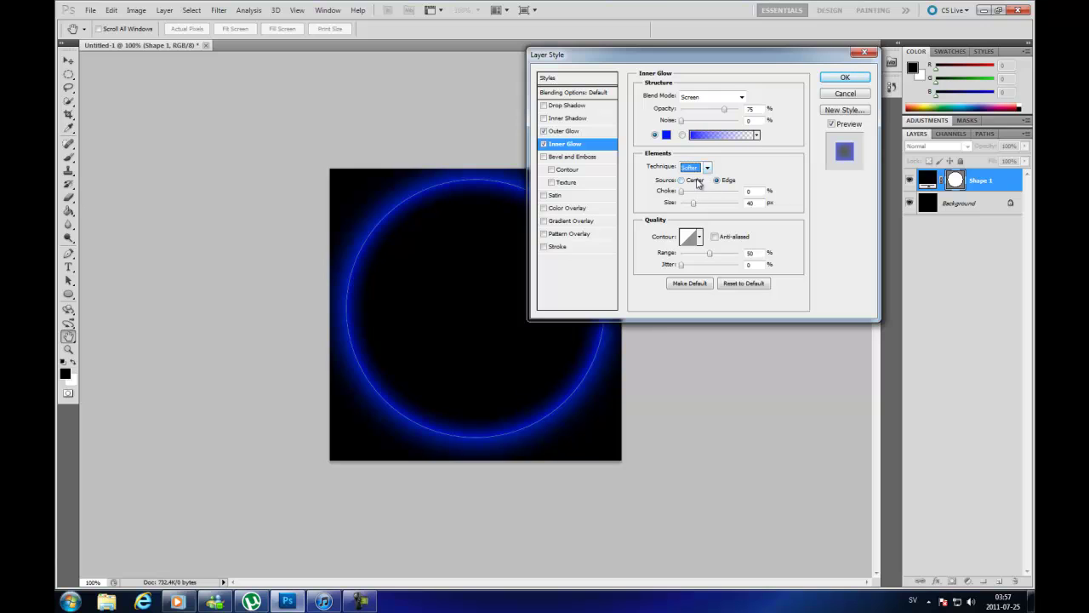
pyautogui.click(845, 77)
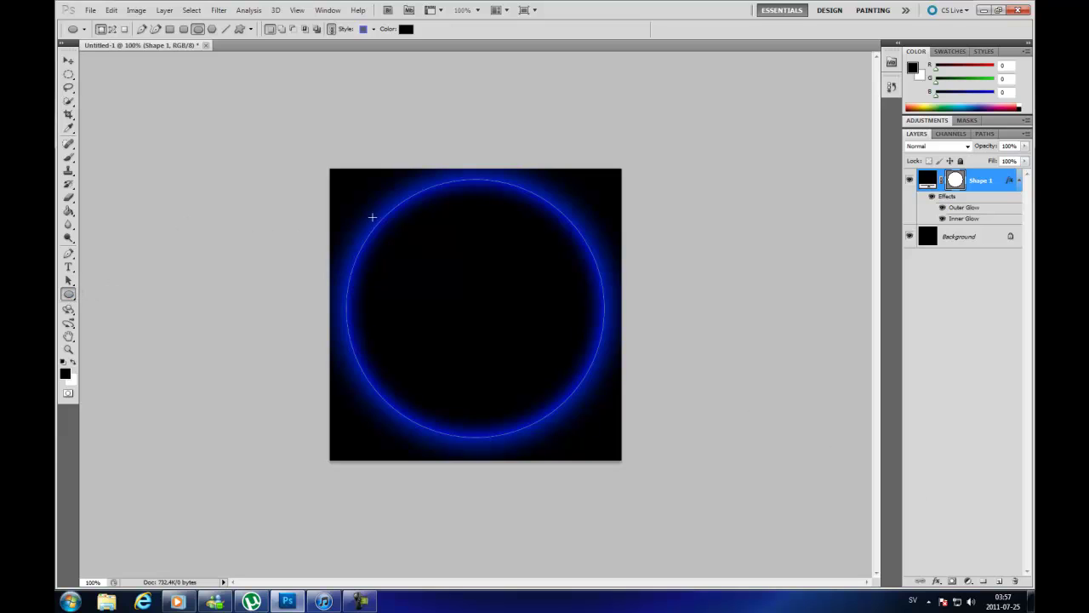
# - Draw a second circle inside the first ring, undo the stray ellipse, and centre it
pyautogui.moveTo(377, 200)
pyautogui.mouseDown()
pyautogui.moveTo(581, 410)
pyautogui.moveTo(618, 431)
pyautogui.moveTo(608, 428)
pyautogui.mouseUp()
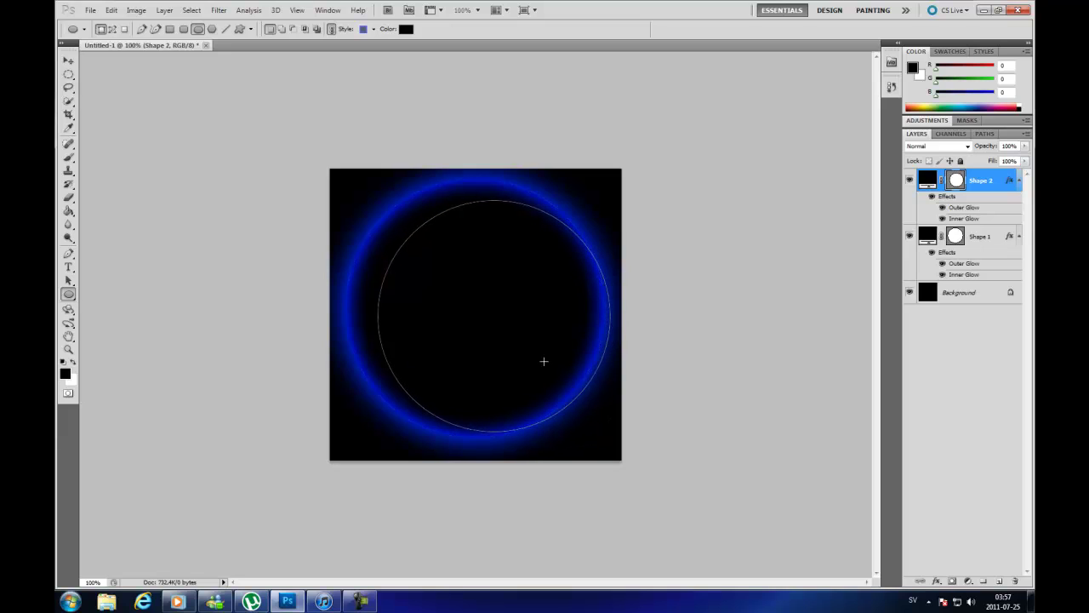
pyautogui.moveTo(505, 329); pyautogui.dragTo(497, 325)
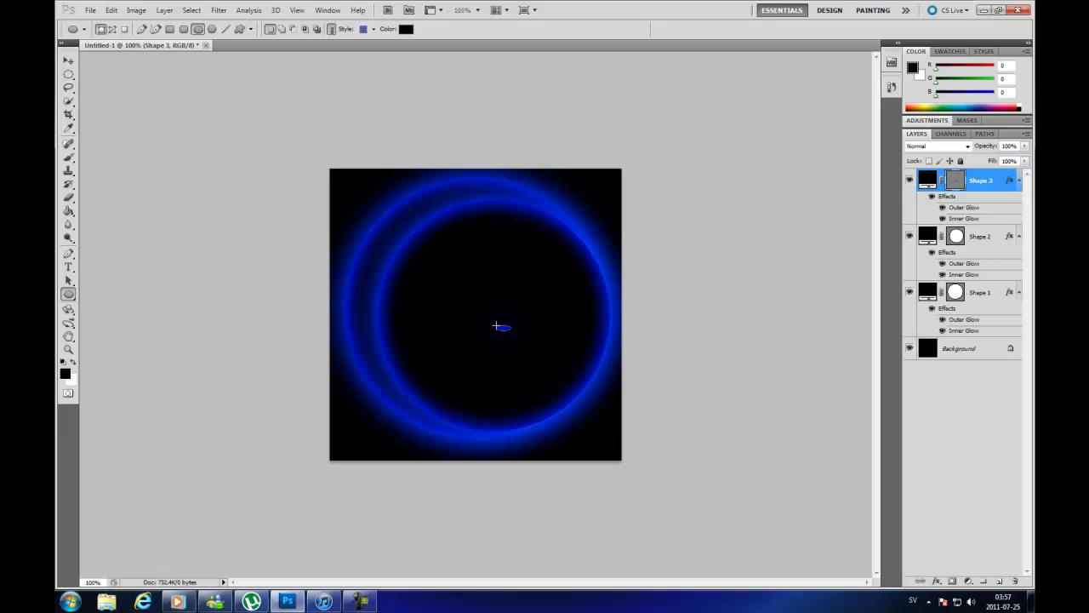
pyautogui.hotkey('ctrl', 'z')
pyautogui.click(68, 61)
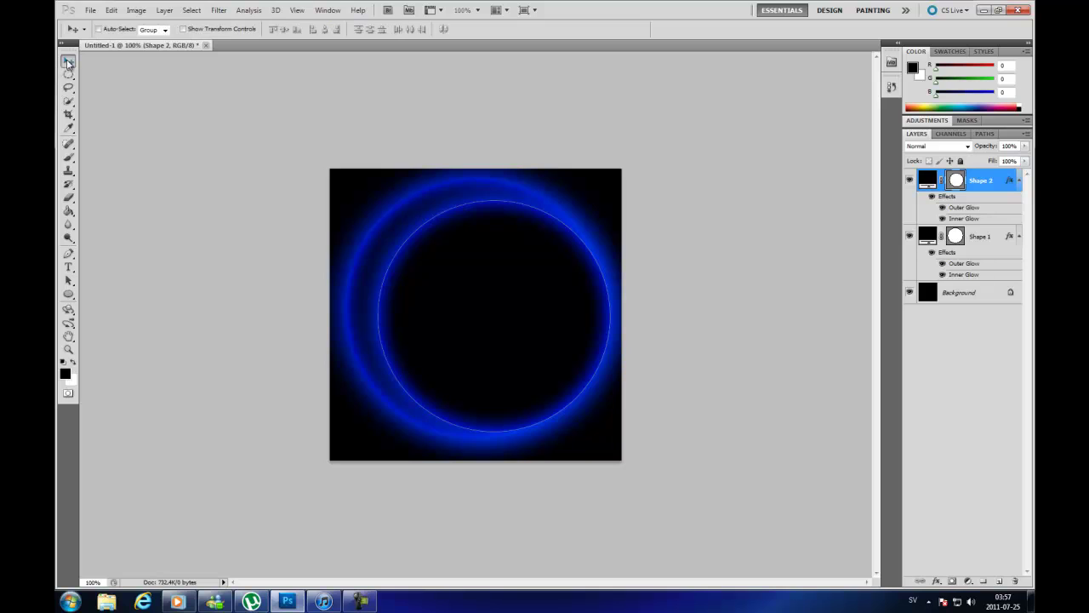
pyautogui.moveTo(480, 311); pyautogui.dragTo(453, 300)
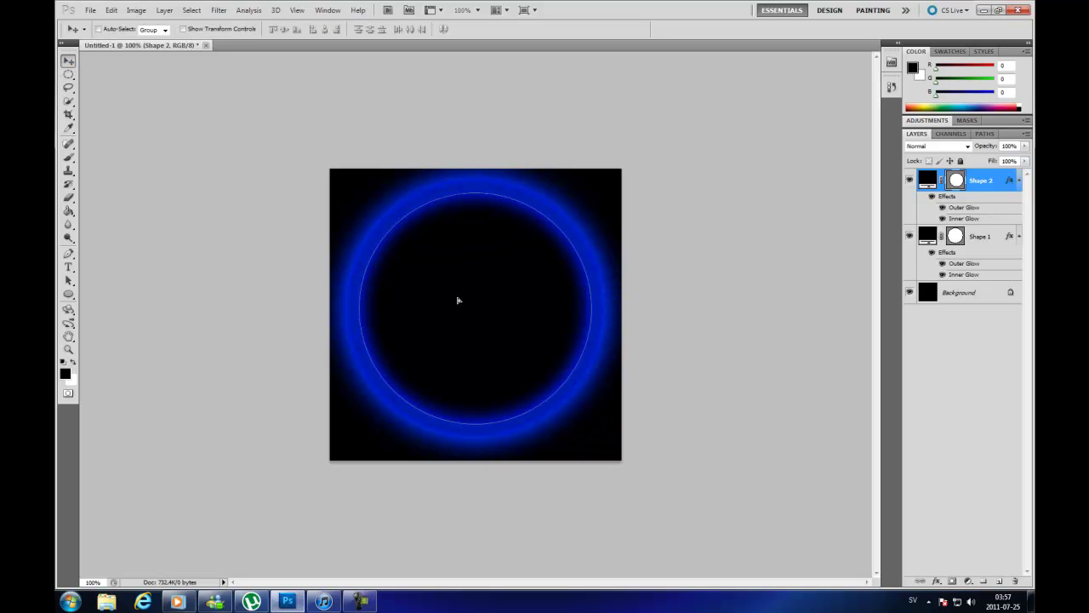
pyautogui.doubleClick(994, 187)
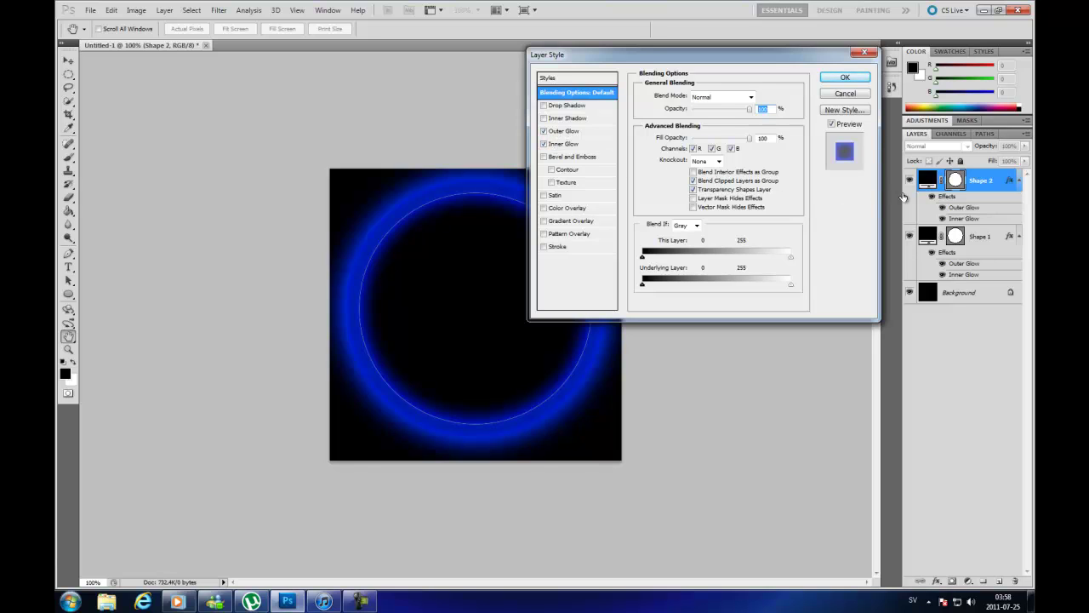
pyautogui.click(838, 79)
pyautogui.click(990, 240)
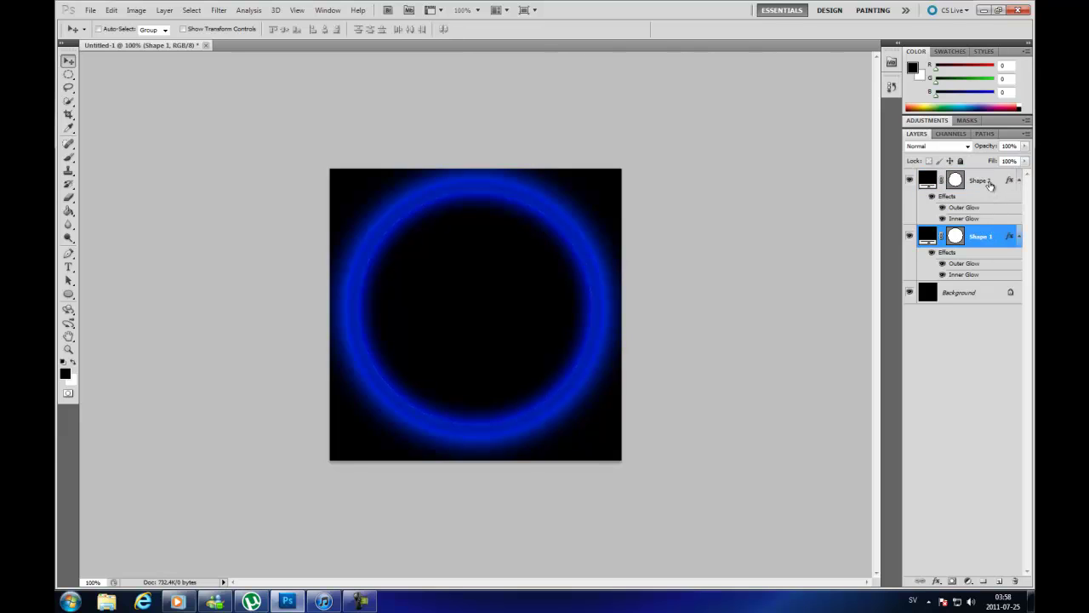
pyautogui.doubleClick(990, 240)
pyautogui.press('Return')
pyautogui.doubleClick(1008, 242)
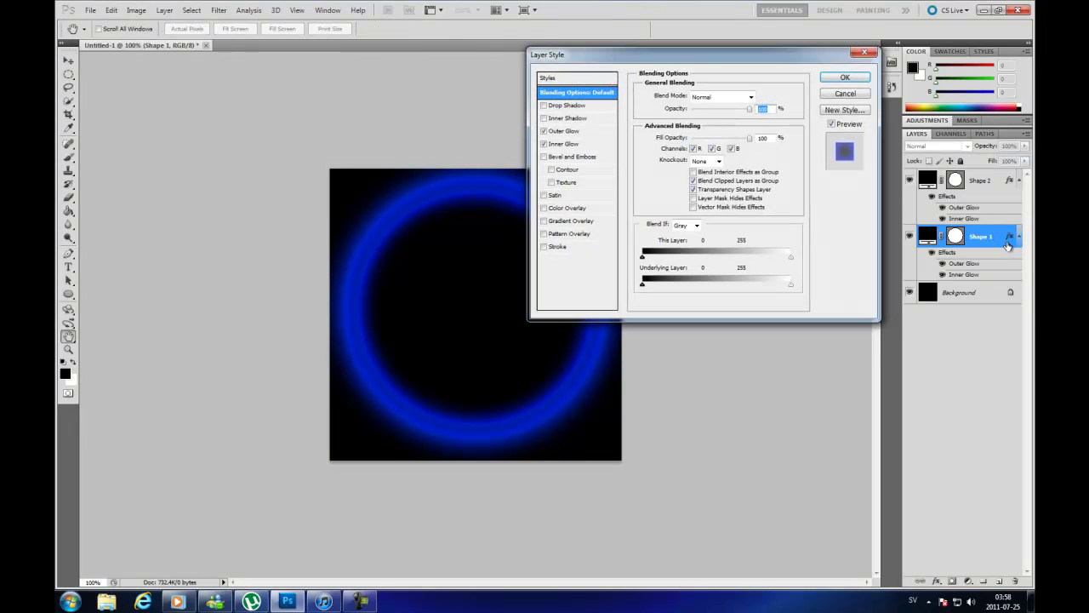
pyautogui.click(845, 77)
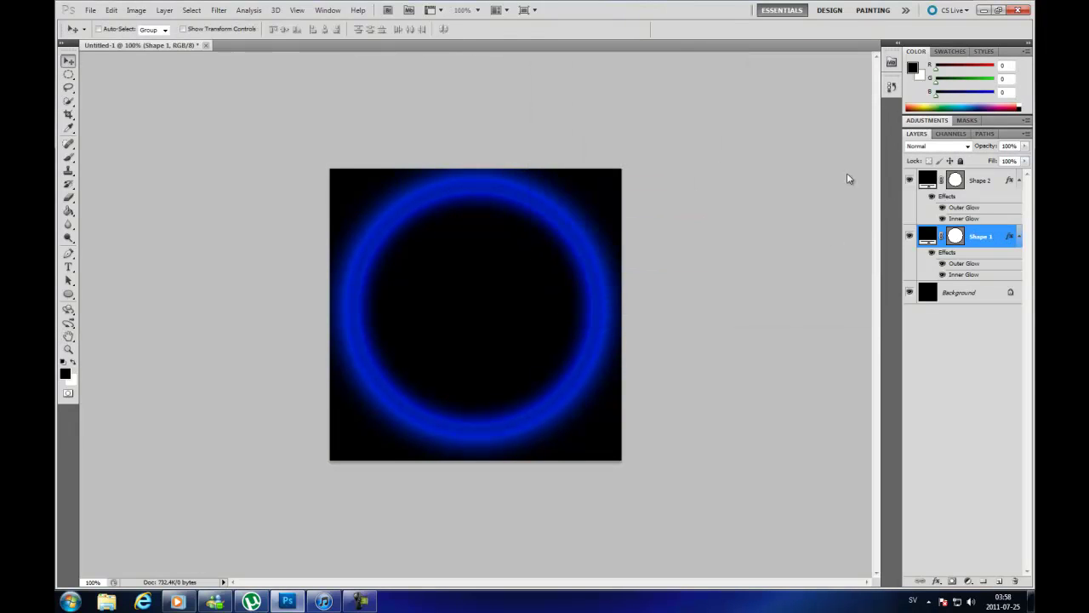
pyautogui.click(70, 269)
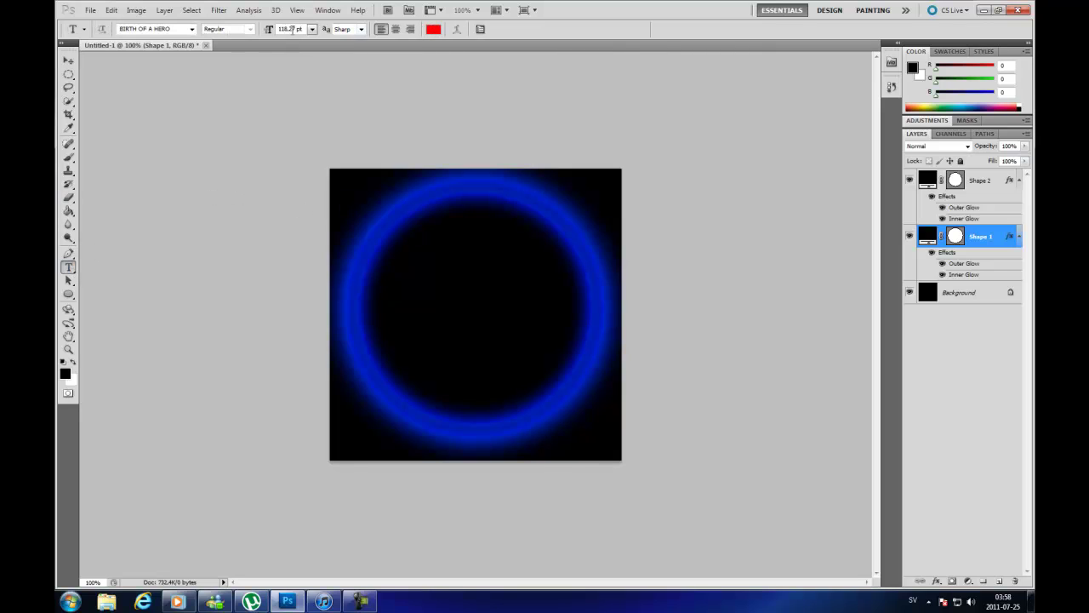
# - Create a 300 pt text box over the rings and type the OS lettering
pyautogui.click(266, 29)
pyautogui.write('300')
pyautogui.moveTo(382, 211)
pyautogui.mouseDown()
pyautogui.moveTo(549, 360)
pyautogui.moveTo(609, 436)
pyautogui.mouseUp()
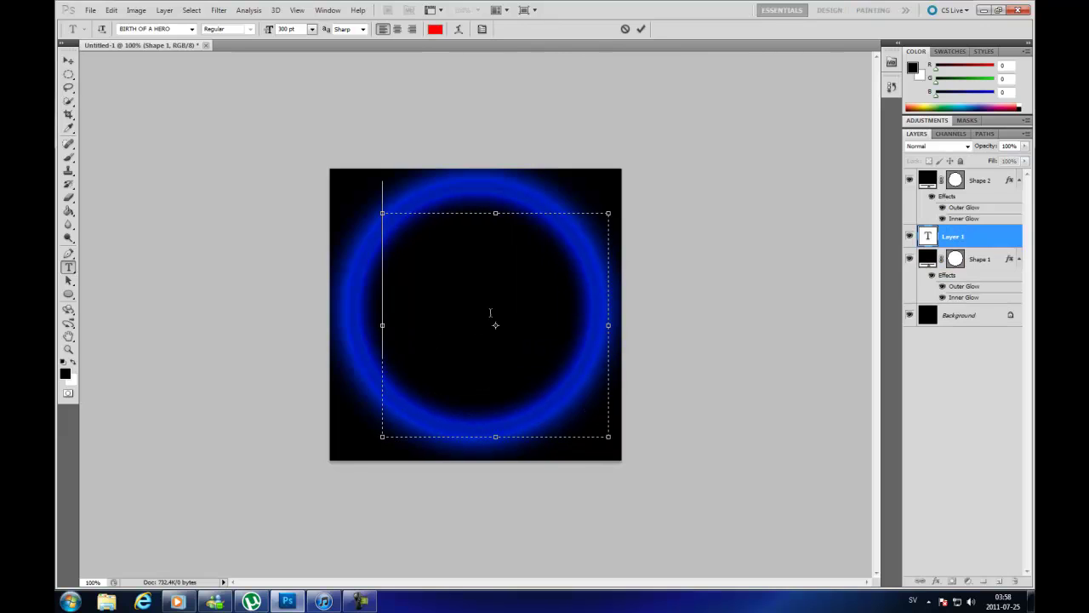
pyautogui.write('B')
# - Move the OS text layer above the rings, centre it, and tilt it about -15°
pyautogui.moveTo(972, 238); pyautogui.dragTo(973, 183)
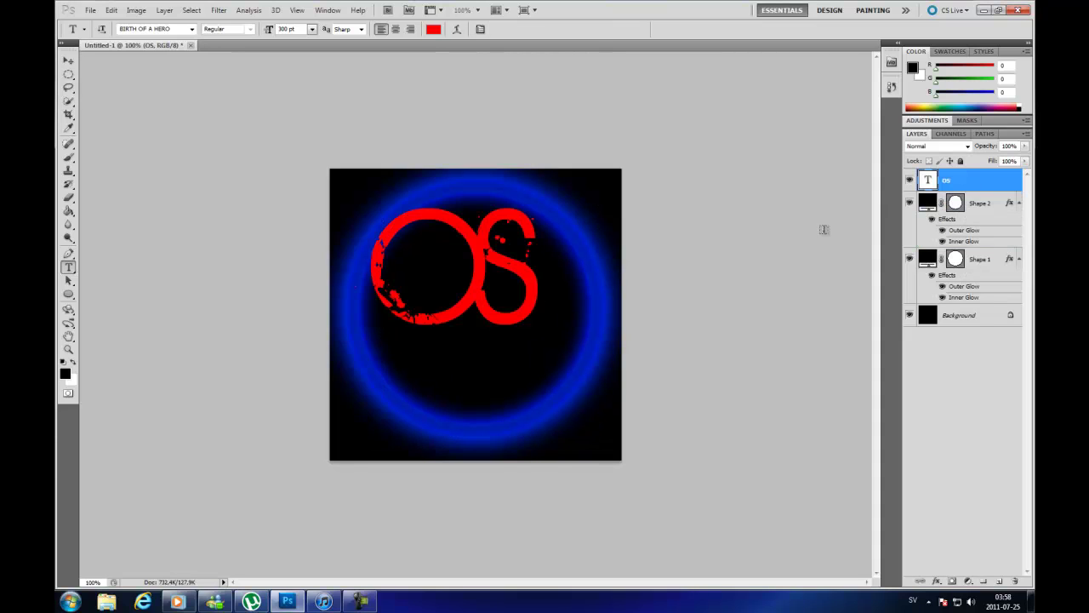
pyautogui.click(68, 61)
pyautogui.moveTo(443, 250); pyautogui.dragTo(489, 288)
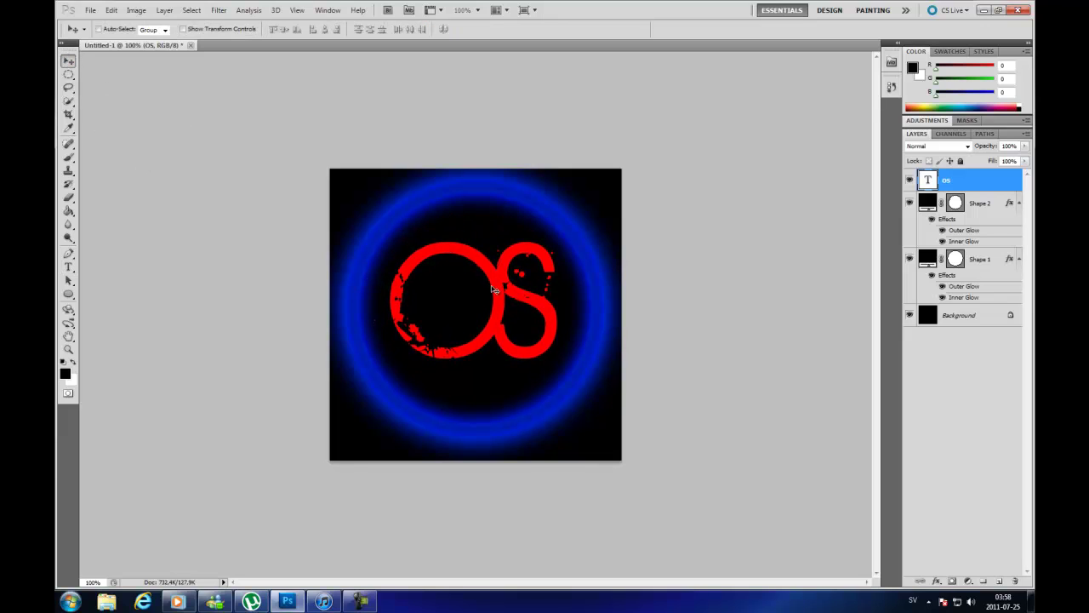
pyautogui.hotkey('ctrl', 't')
pyautogui.moveTo(651, 209)
pyautogui.mouseDown()
pyautogui.moveTo(532, 260)
pyautogui.moveTo(541, 254)
pyautogui.moveTo(525, 278)
pyautogui.mouseUp()
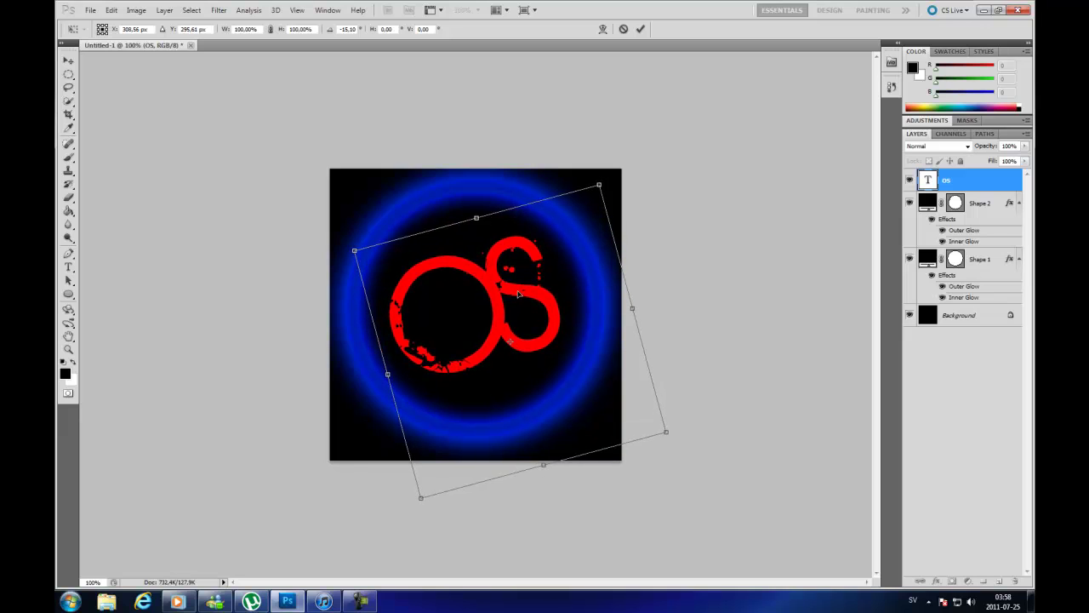
# - Write a Notepad note saying to press Ctrl+T to rotate, then close it unsaved
pyautogui.click(73, 601)
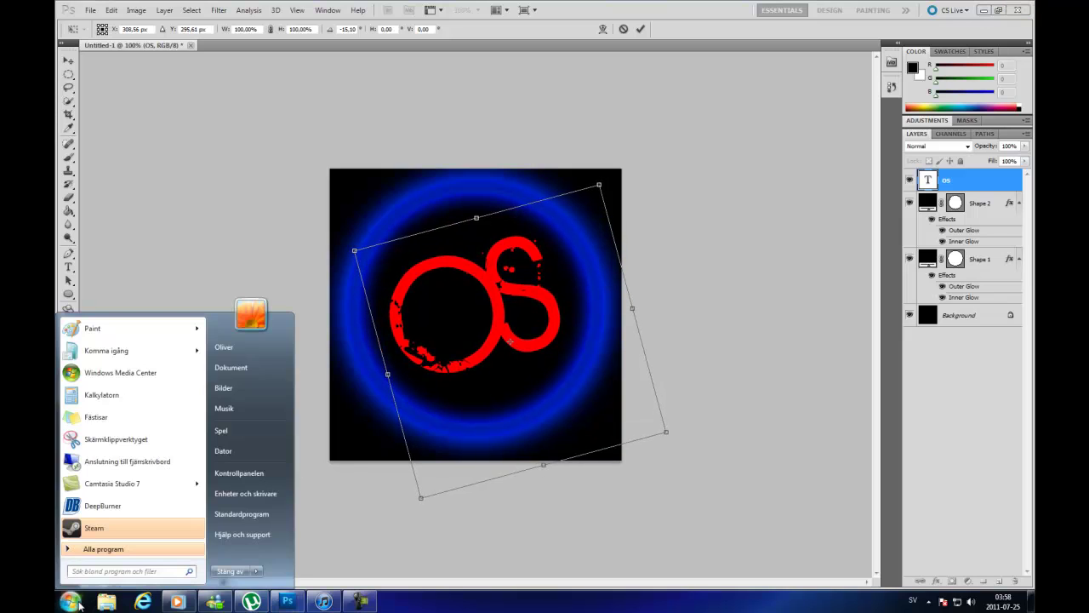
pyautogui.write('an')
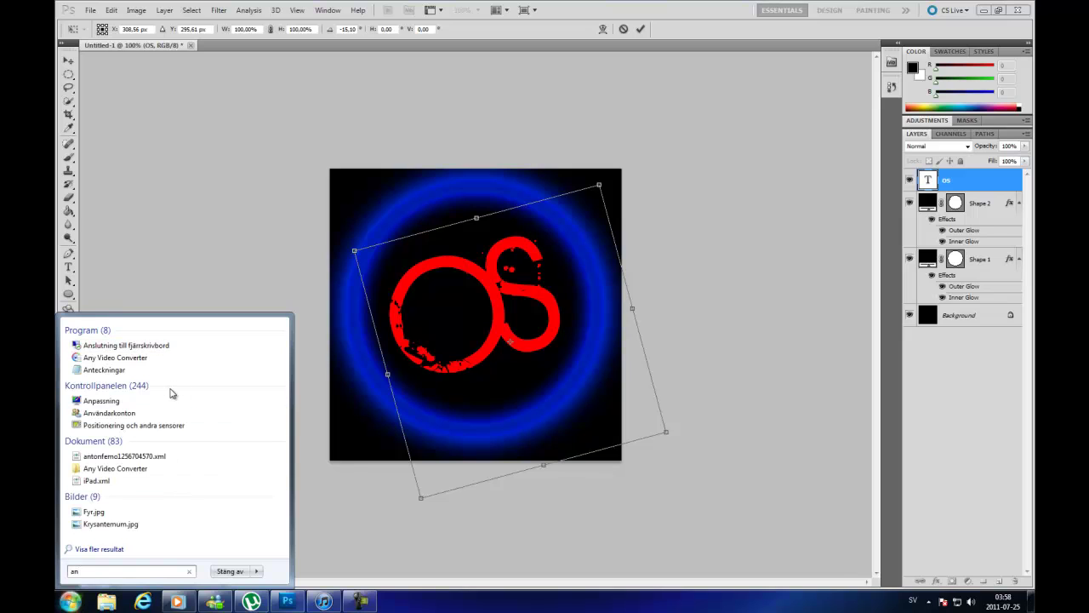
pyautogui.write('e')
pyautogui.click(140, 347)
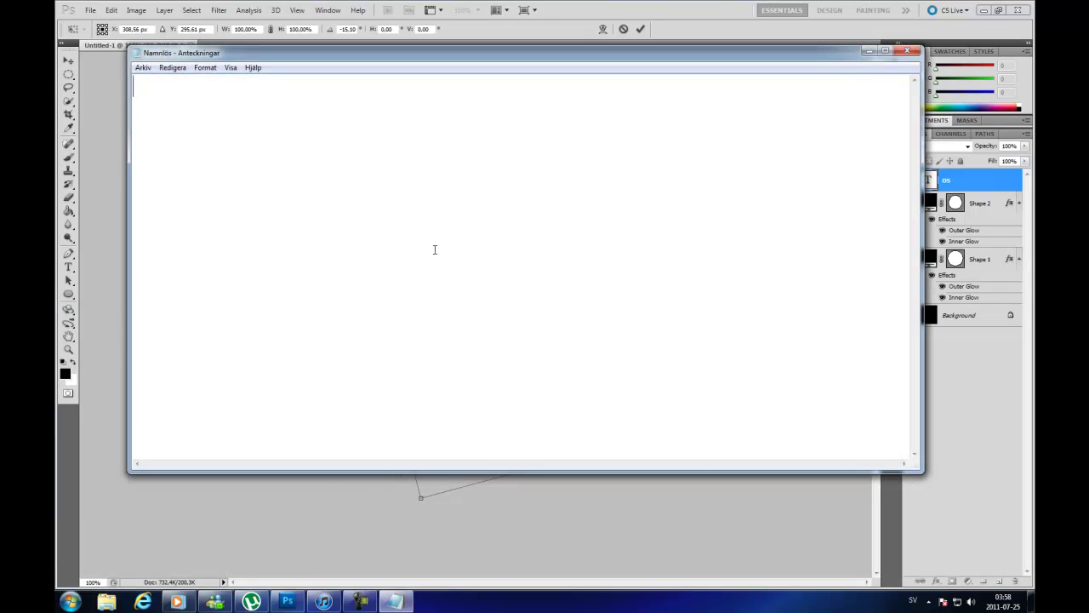
pyautogui.write('Fö')
pyautogui.write('r att g')
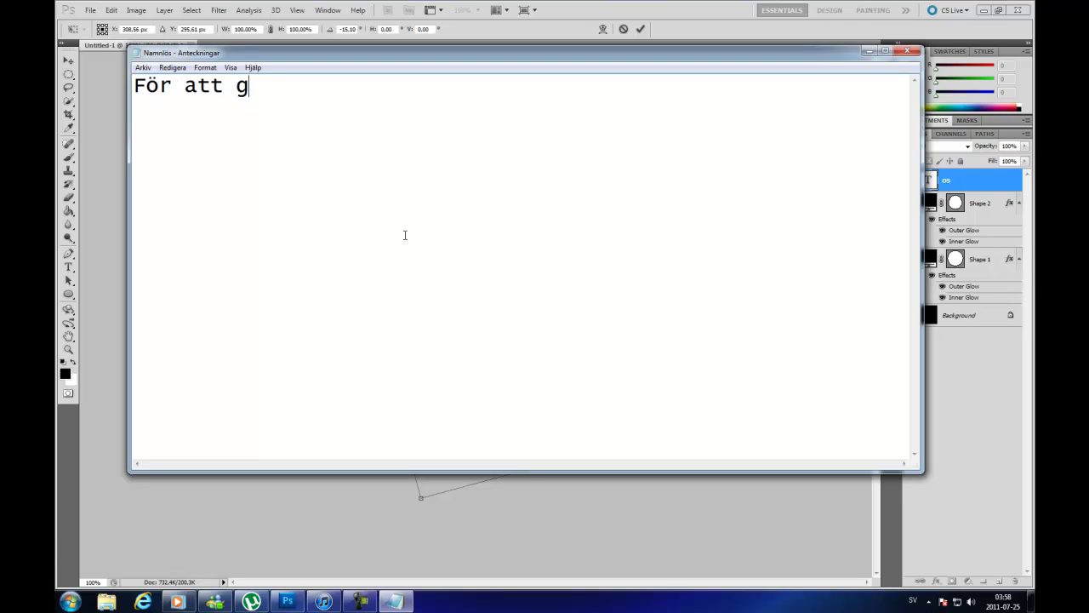
pyautogui.write('öra så du kan')
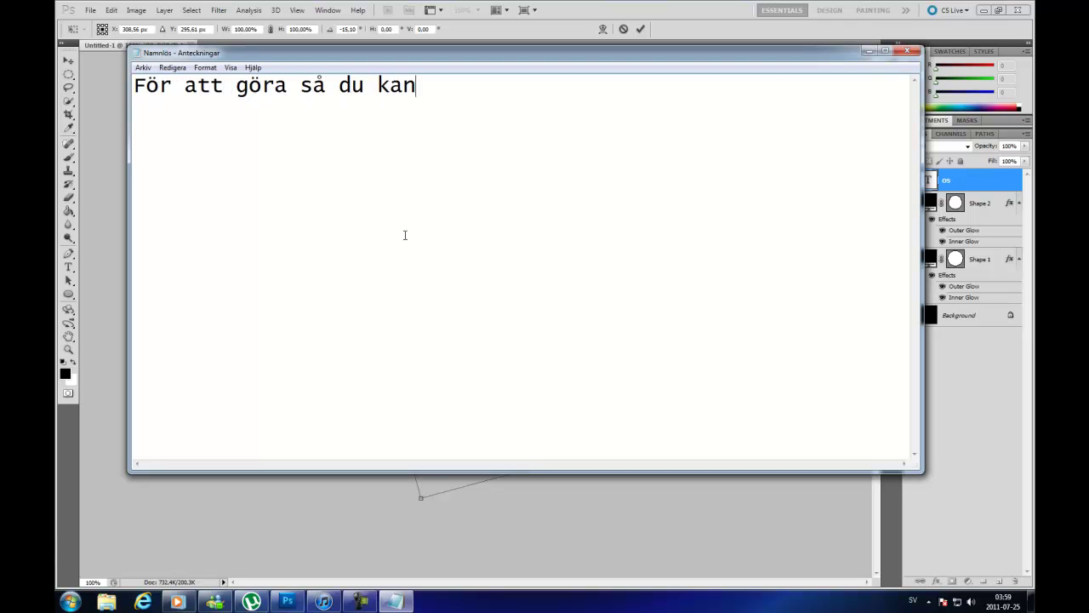
pyautogui.write(' vrida på ')
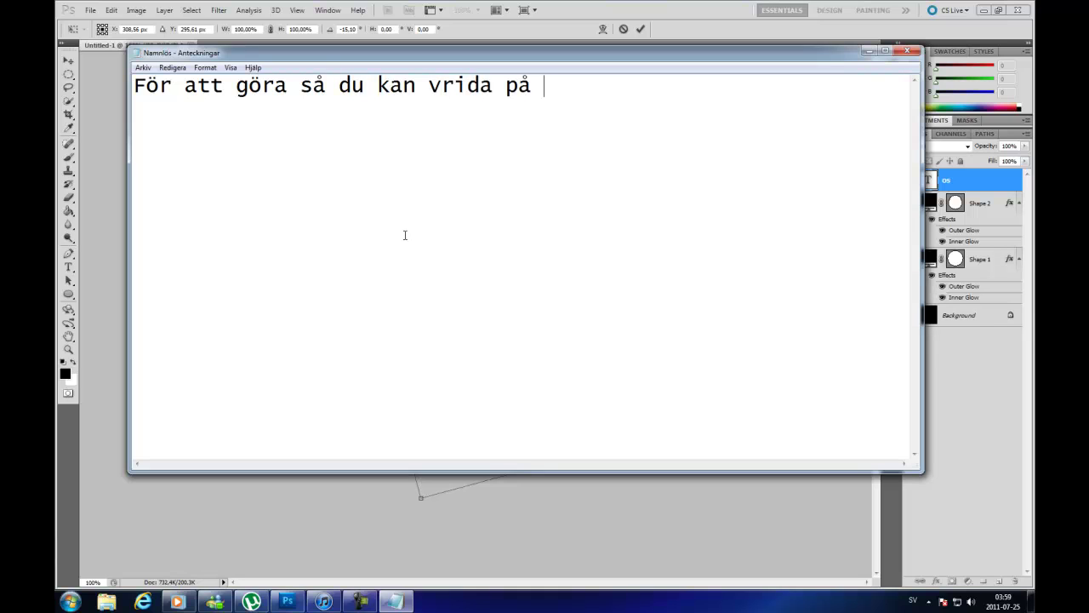
pyautogui.write('den o')
pyautogui.write('.s.v ')
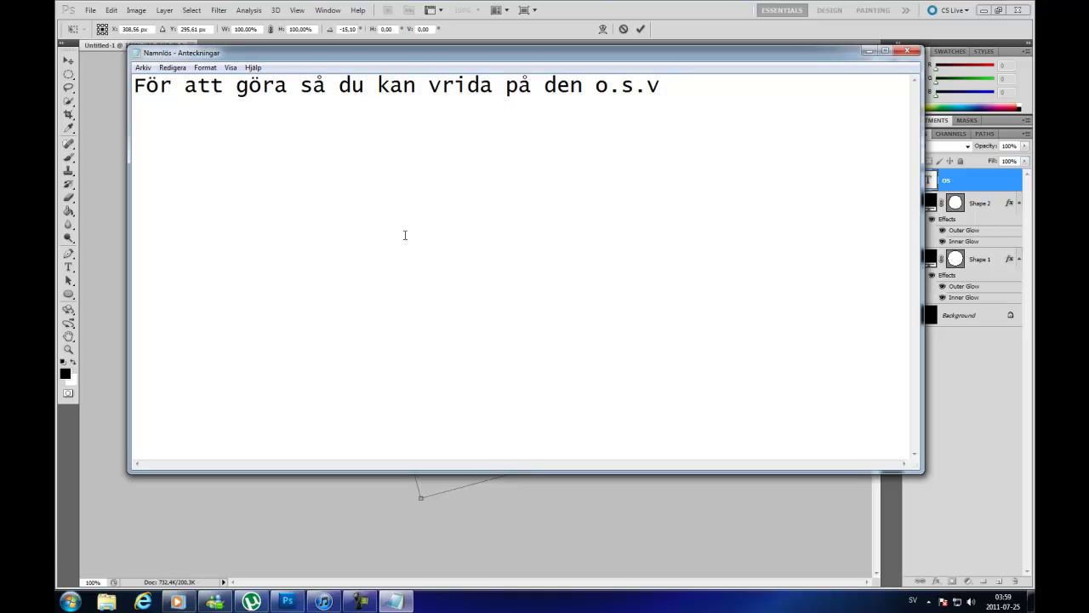
pyautogui.write('bara ')
pyautogui.write('tryck')
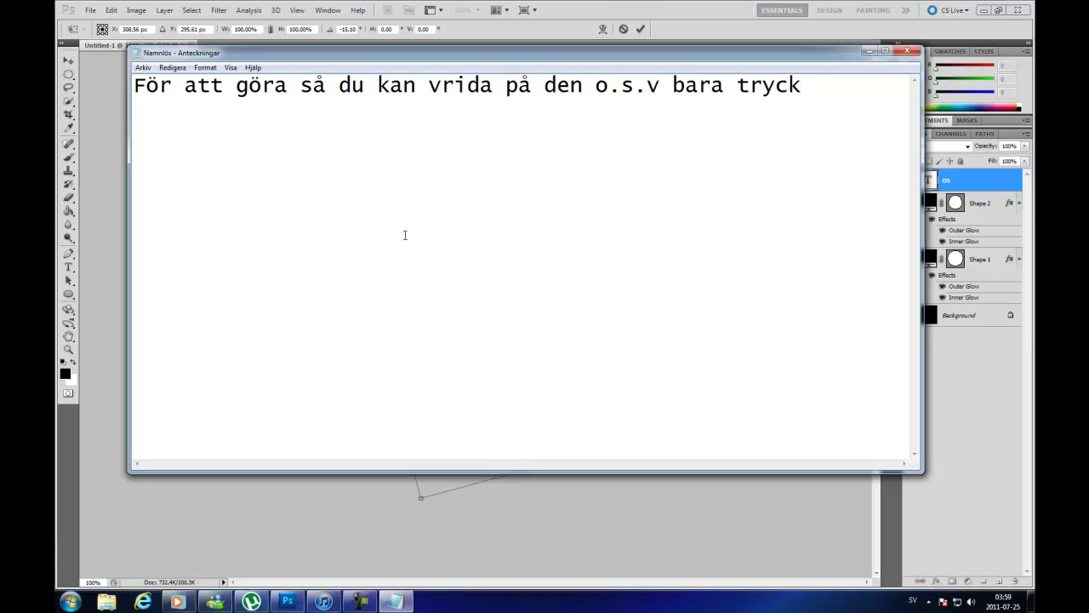
pyautogui.write(' Ct')
pyautogui.write('rl')
pyautogui.write('+')
pyautogui.write('T')
pyautogui.write('!!')
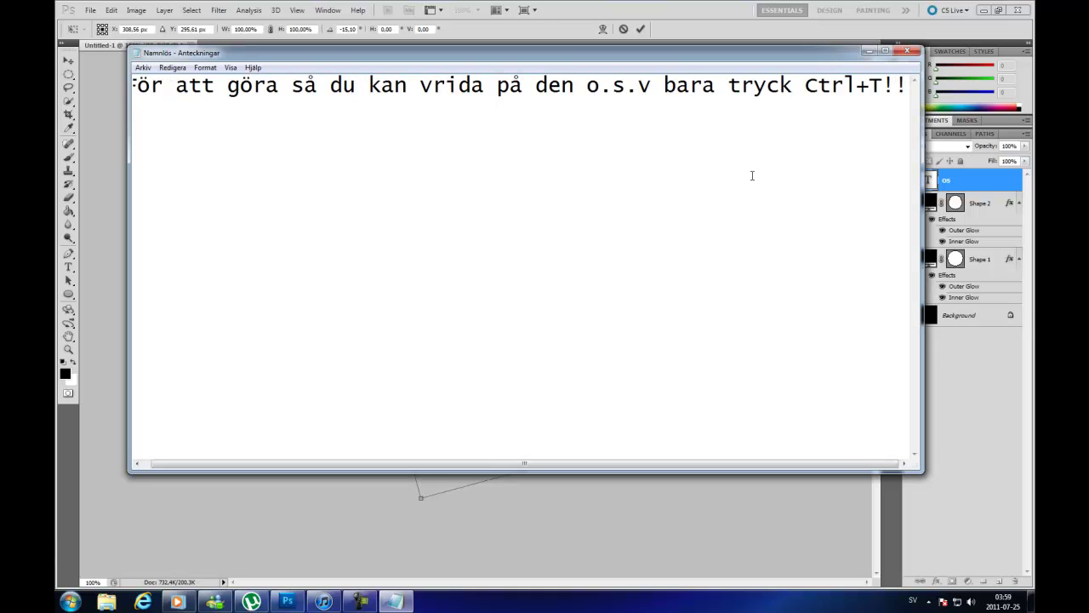
pyautogui.click(909, 51)
pyautogui.click(569, 302)
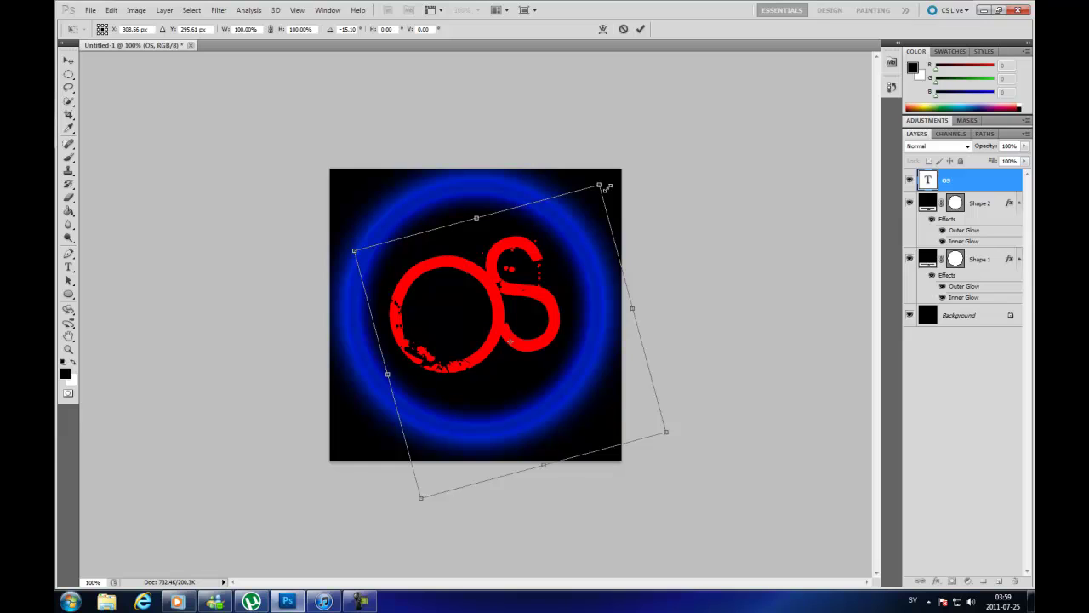
# - Nudge the OS text, rotate it to about -18.68°, and shift it slightly right
pyautogui.press('Up')
pyautogui.press('Up')
pyautogui.press('Up')
pyautogui.press('Up')
pyautogui.press('Up')
pyautogui.press('Up')
pyautogui.press('Left')
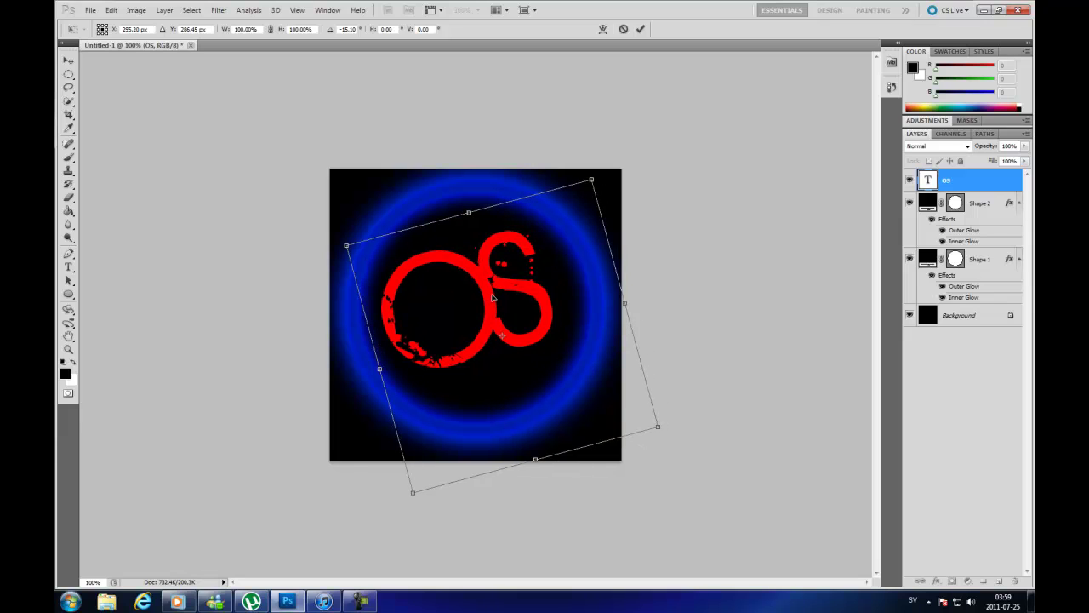
pyautogui.press('Up')
pyautogui.press('Up')
pyautogui.press('Up')
pyautogui.press('Left')
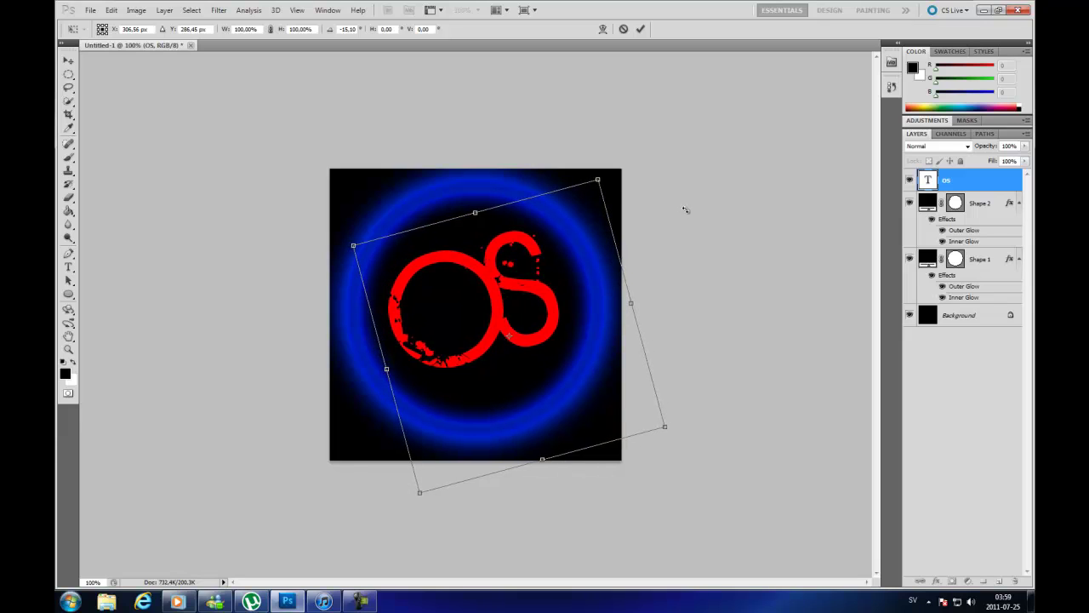
pyautogui.moveTo(660, 164); pyautogui.dragTo(649, 154)
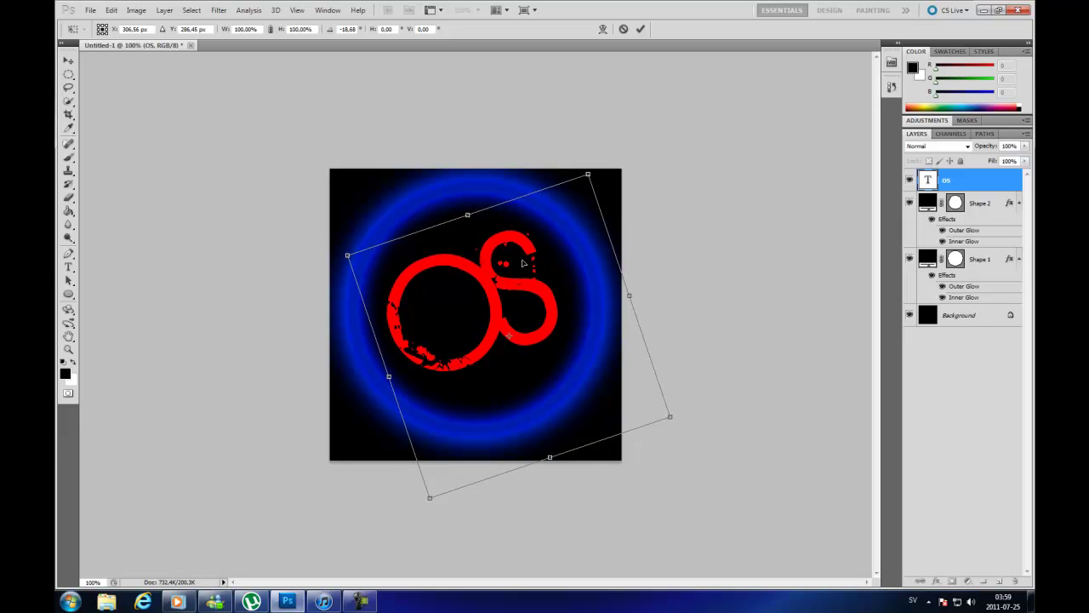
pyautogui.moveTo(495, 277); pyautogui.dragTo(498, 277)
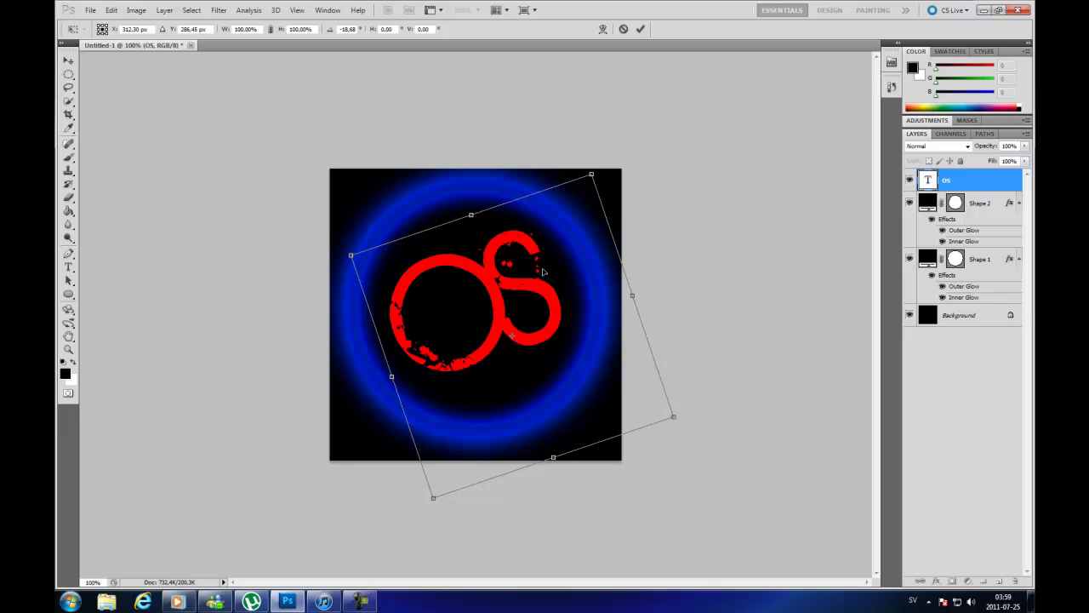
# - Apply the pending Free Transform rotation to the OS text
pyautogui.click(68, 61)
pyautogui.click(546, 226)
pyautogui.click(68, 61)
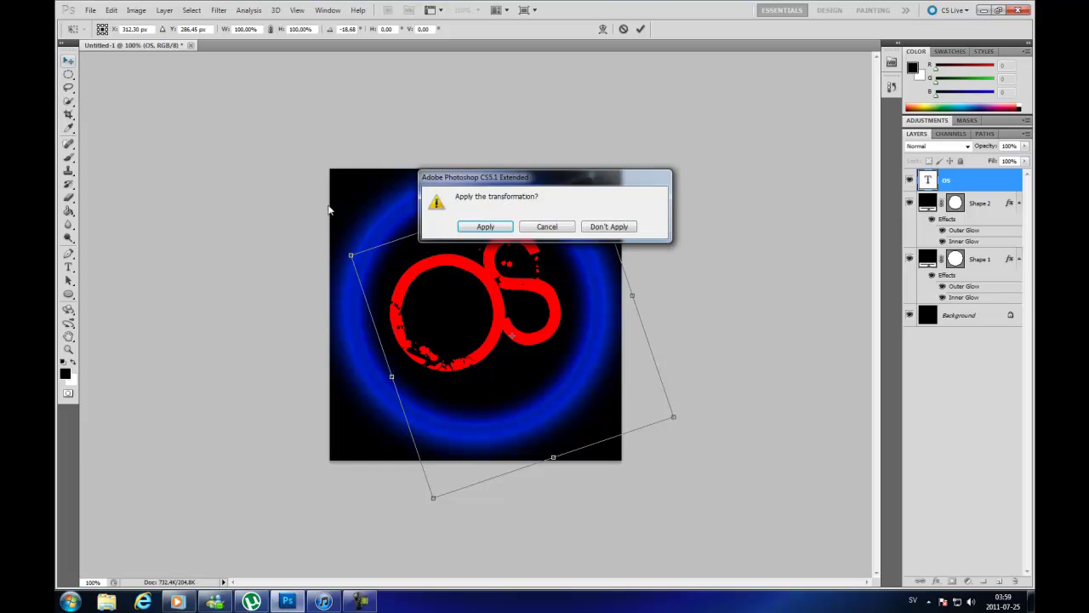
pyautogui.click(484, 227)
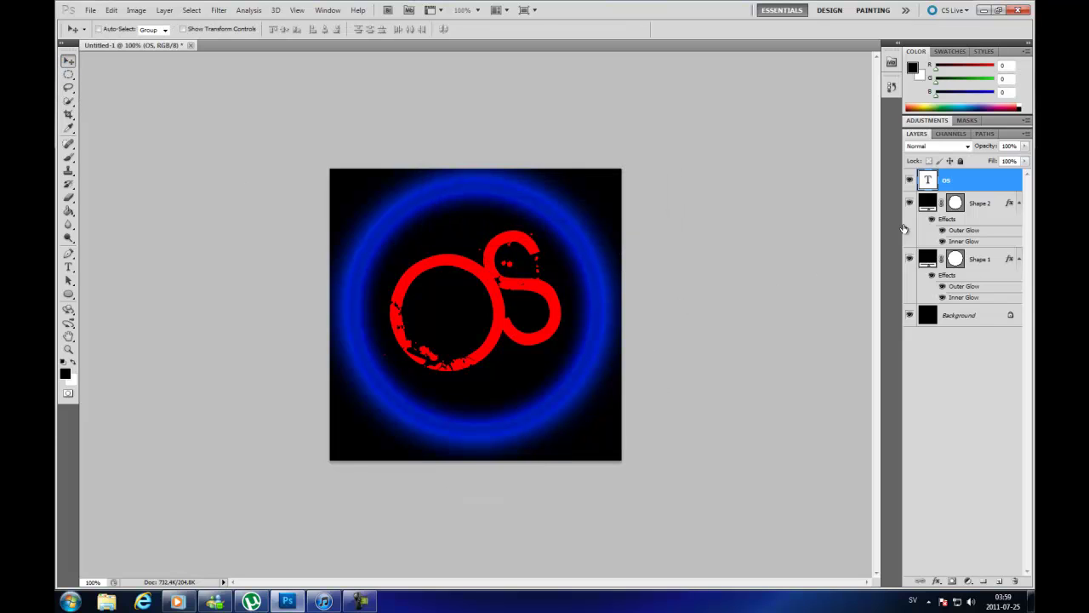
# - Set Shape 2's Inner Glow to Source Center with the Precise technique
pyautogui.doubleClick(983, 203)
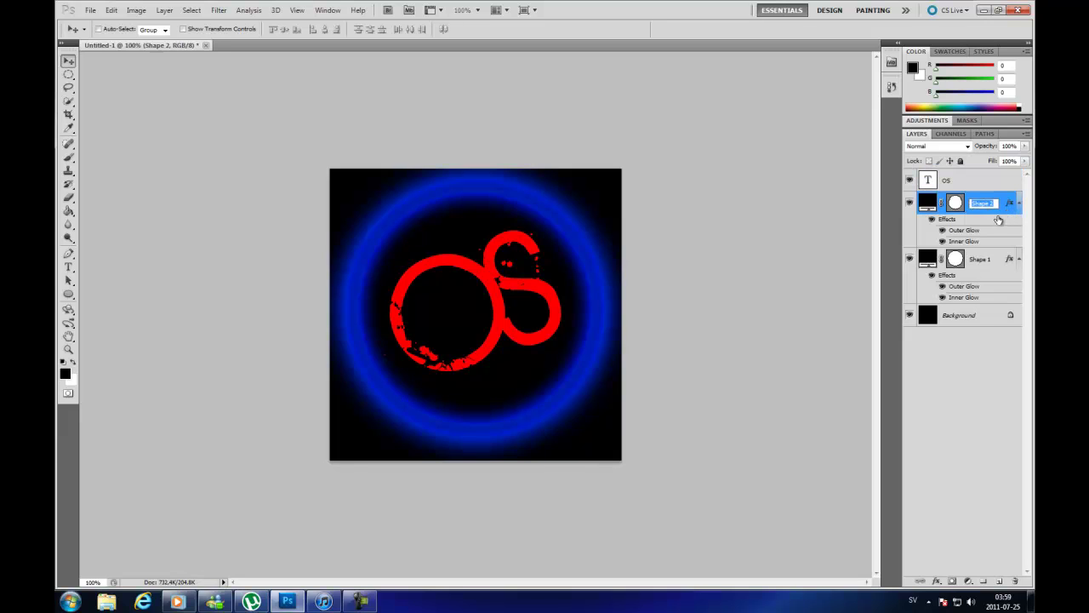
pyautogui.press('Return')
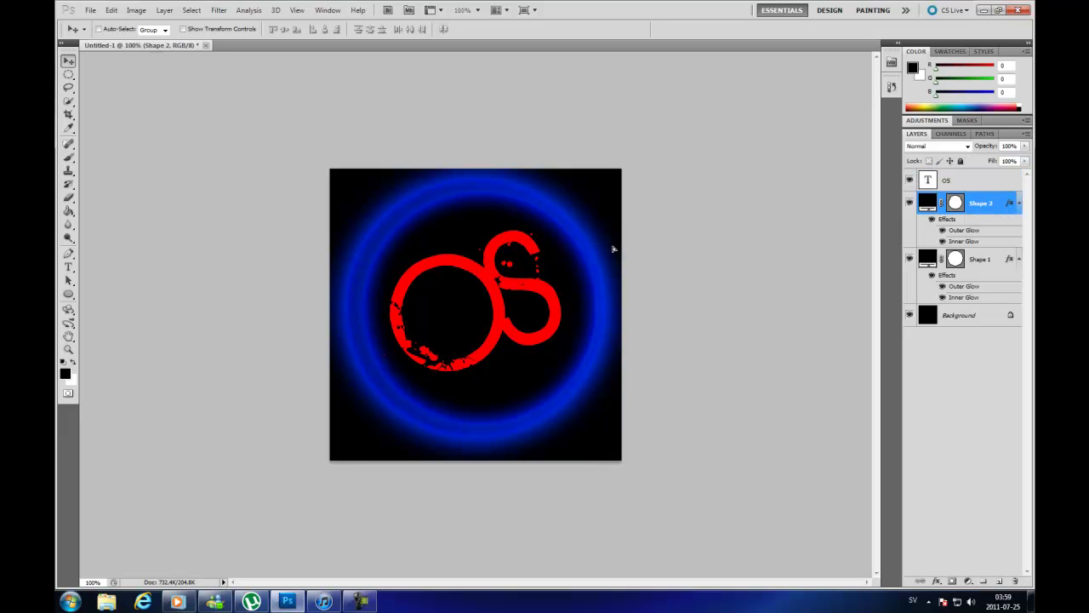
pyautogui.doubleClick(1006, 207)
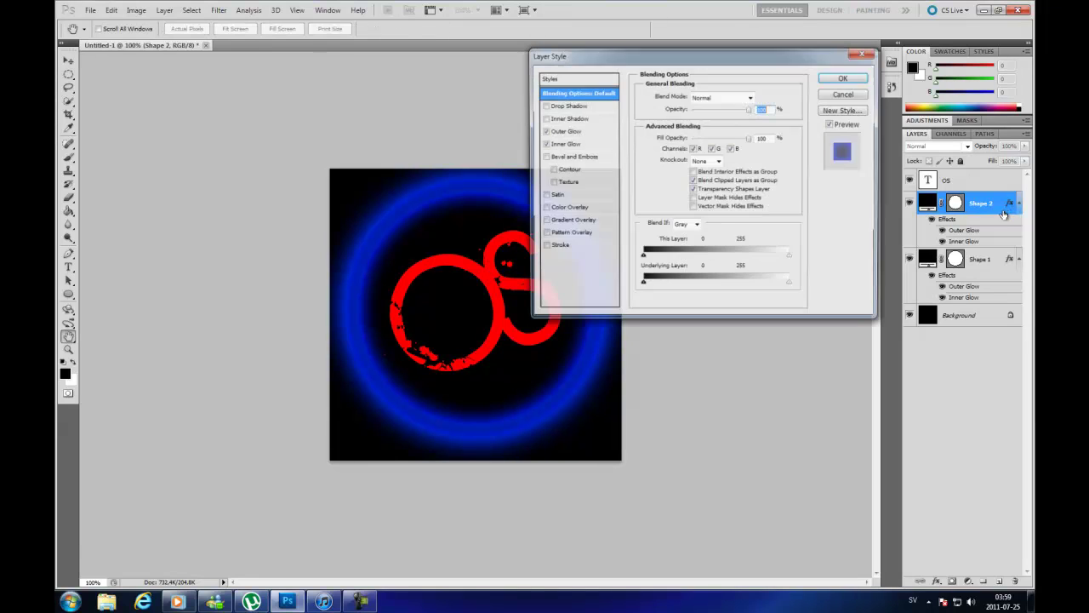
pyautogui.click(566, 145)
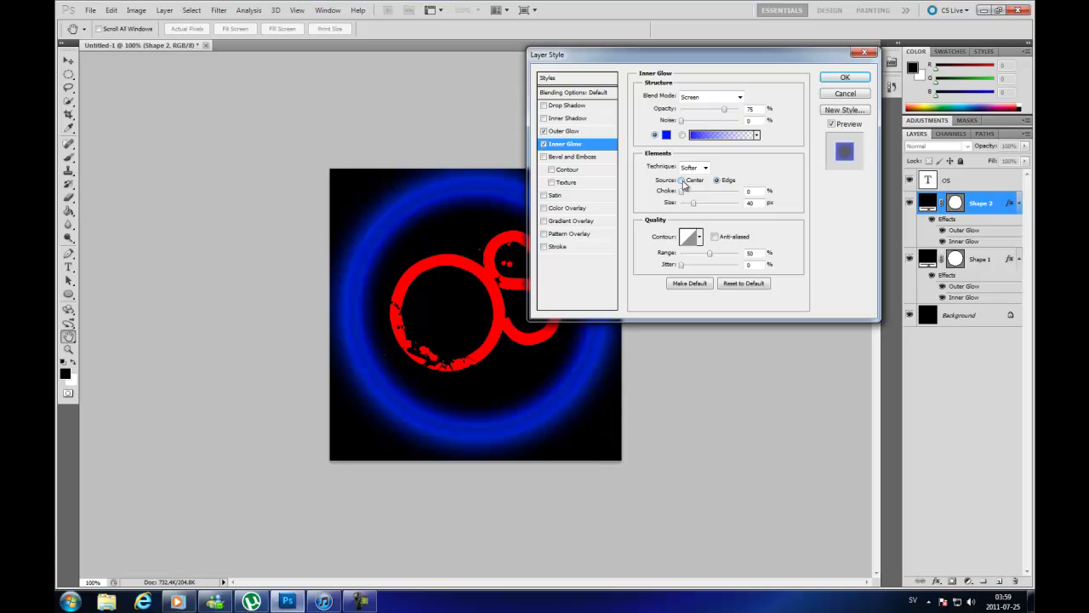
pyautogui.click(682, 180)
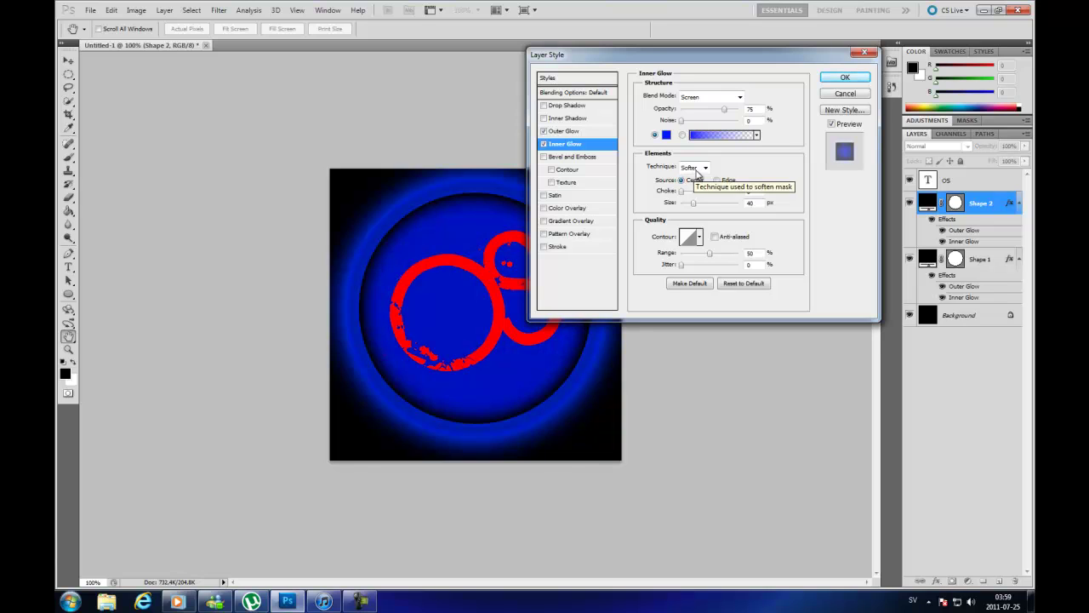
pyautogui.click(694, 168)
pyautogui.click(696, 191)
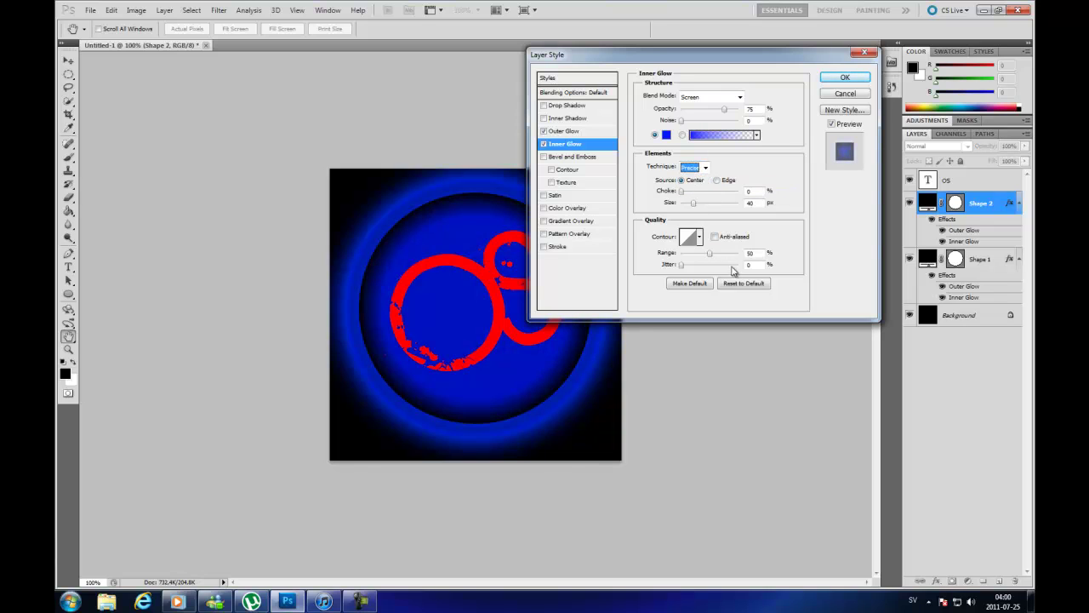
pyautogui.click(843, 80)
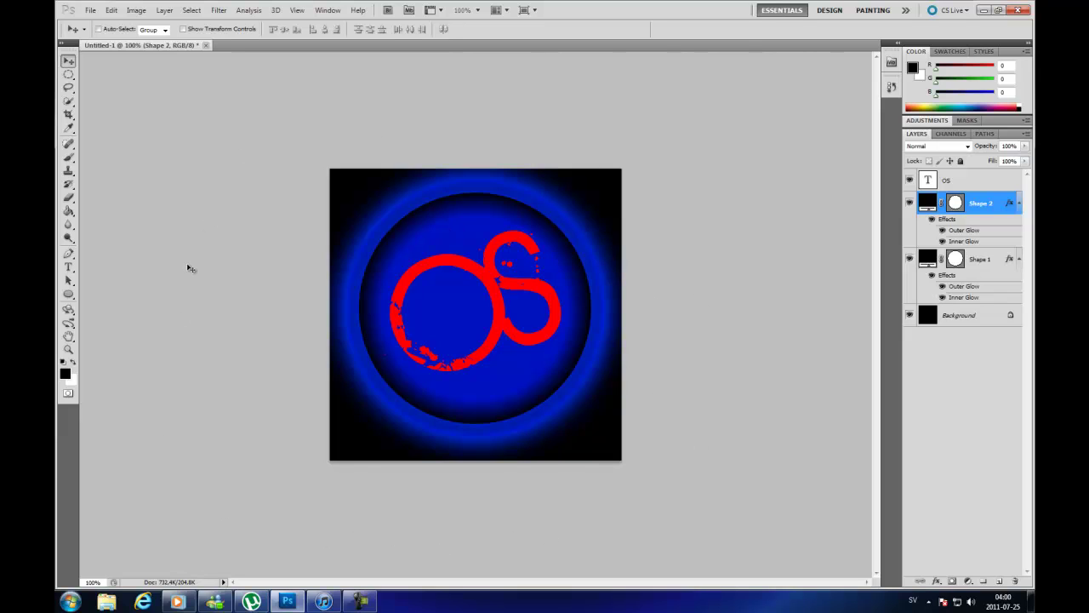
# - Delete the black Background layer and switch off Shape 1's Outer Glow
pyautogui.click(958, 317)
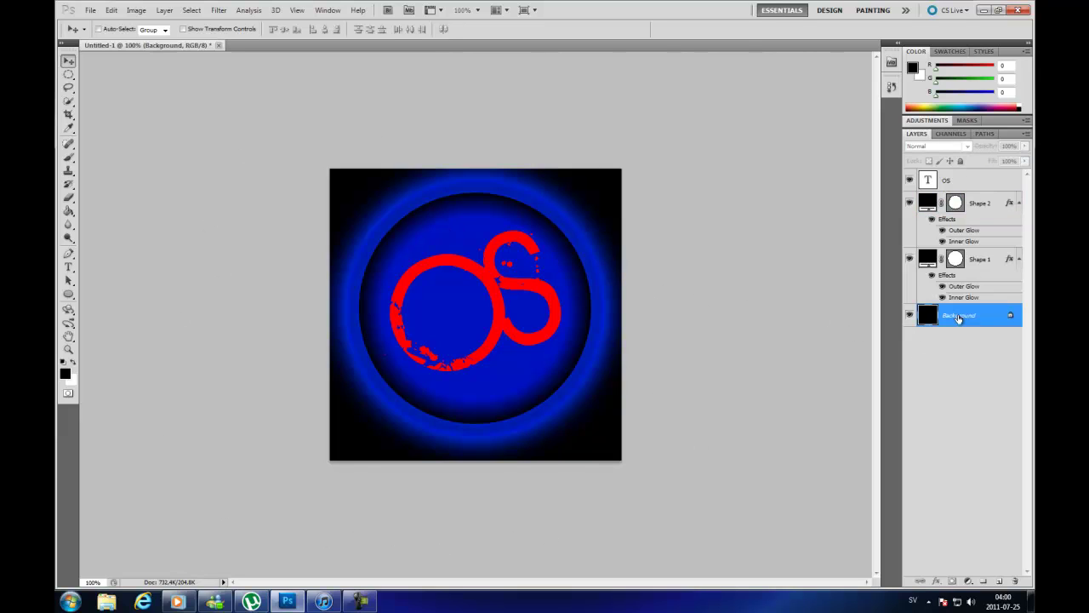
pyautogui.press('Delete')
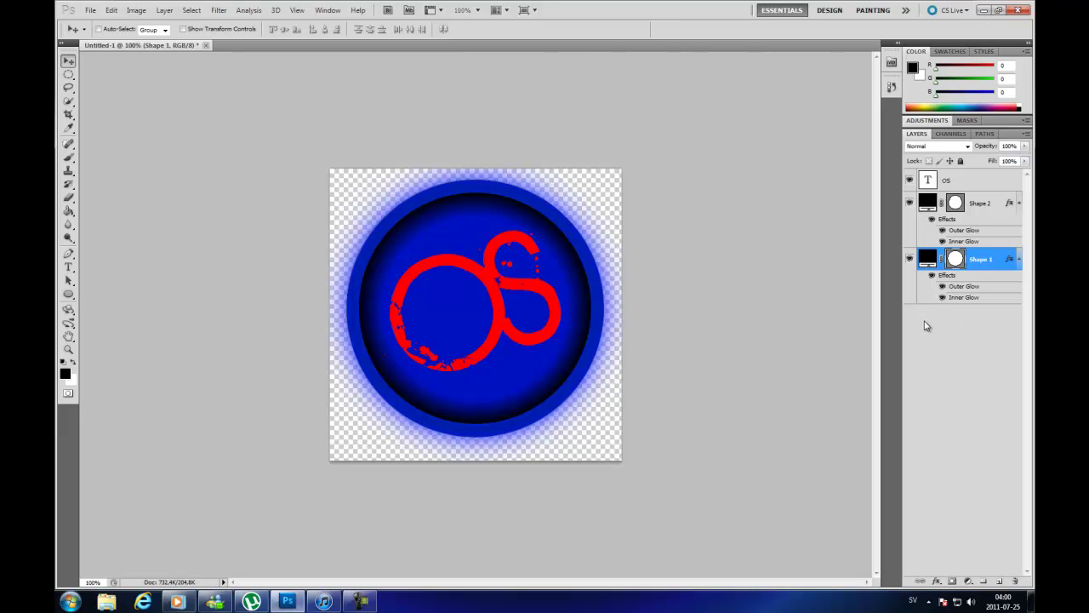
pyautogui.doubleClick(986, 257)
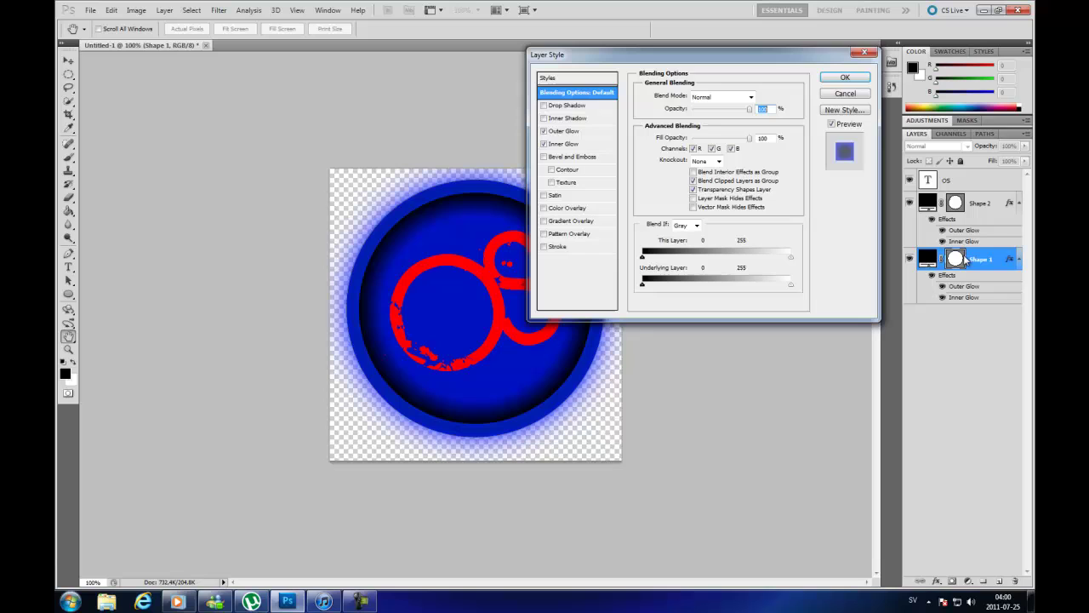
pyautogui.click(545, 132)
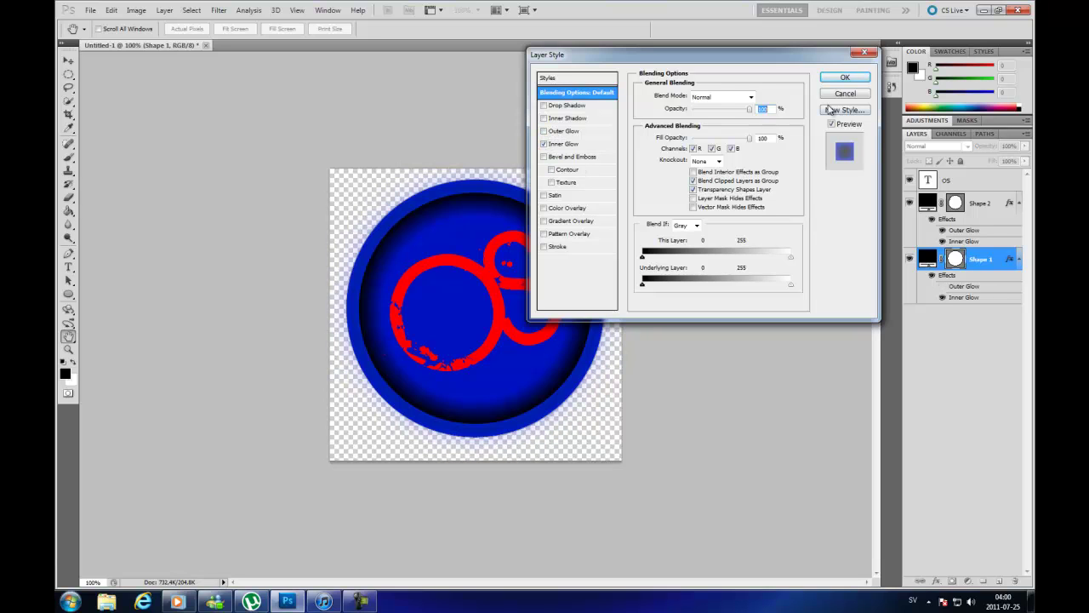
pyautogui.click(846, 79)
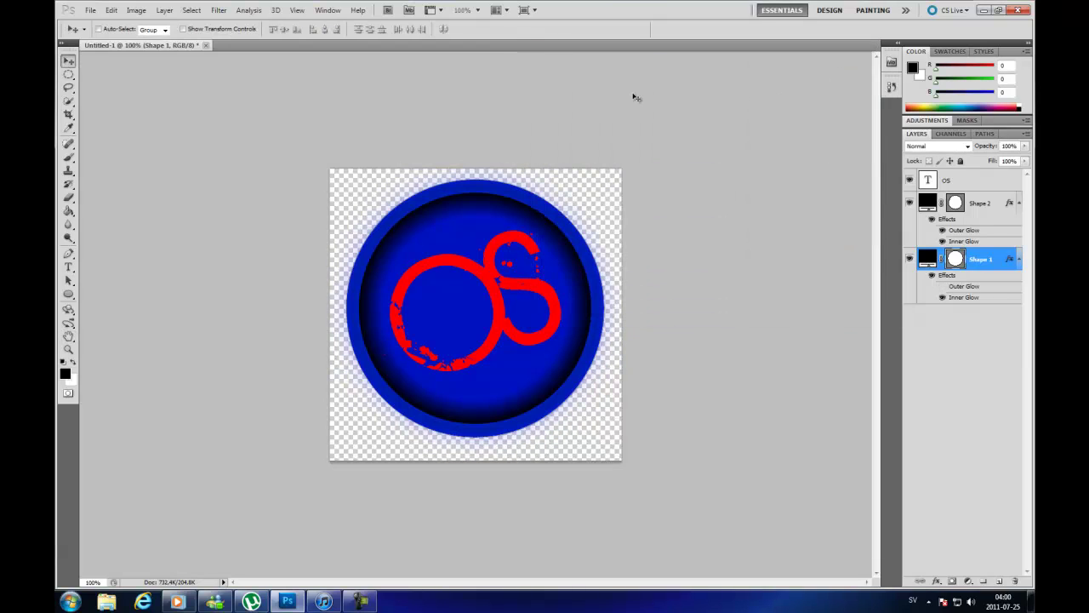
pyautogui.click(90, 10)
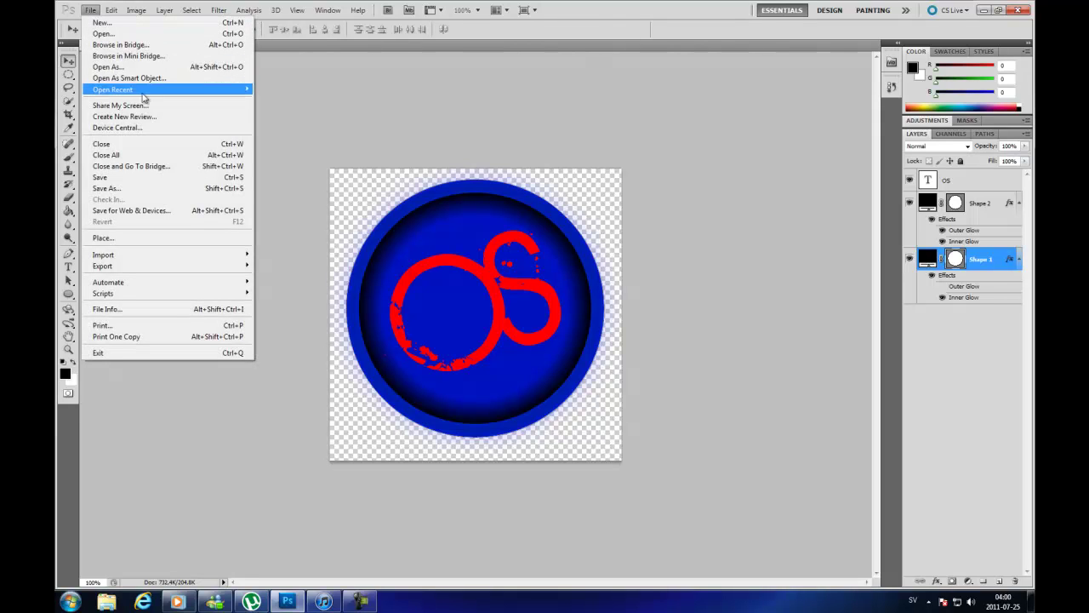
# - Save the logo to the desktop as non-interlaced PNG 'OSLogo Transparent!.png'
pyautogui.click(104, 190)
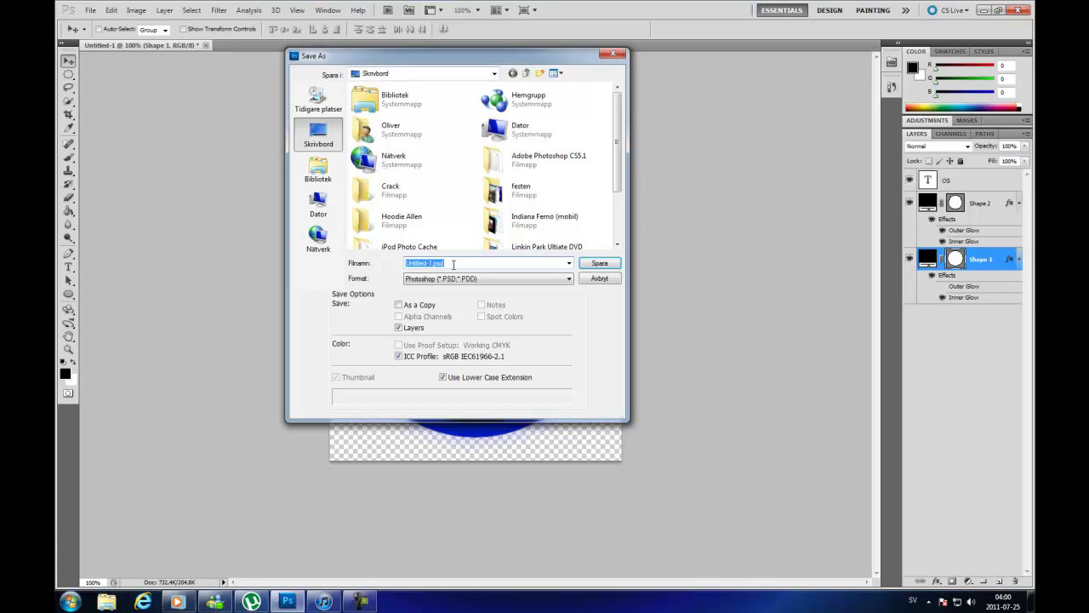
pyautogui.write('OS')
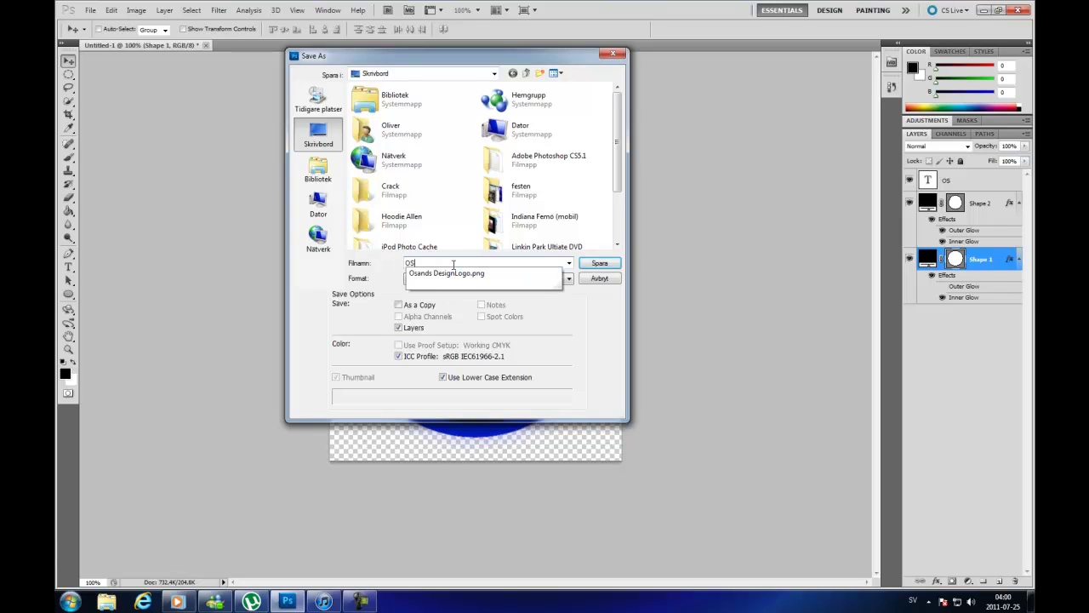
pyautogui.write('LogoTransparent')
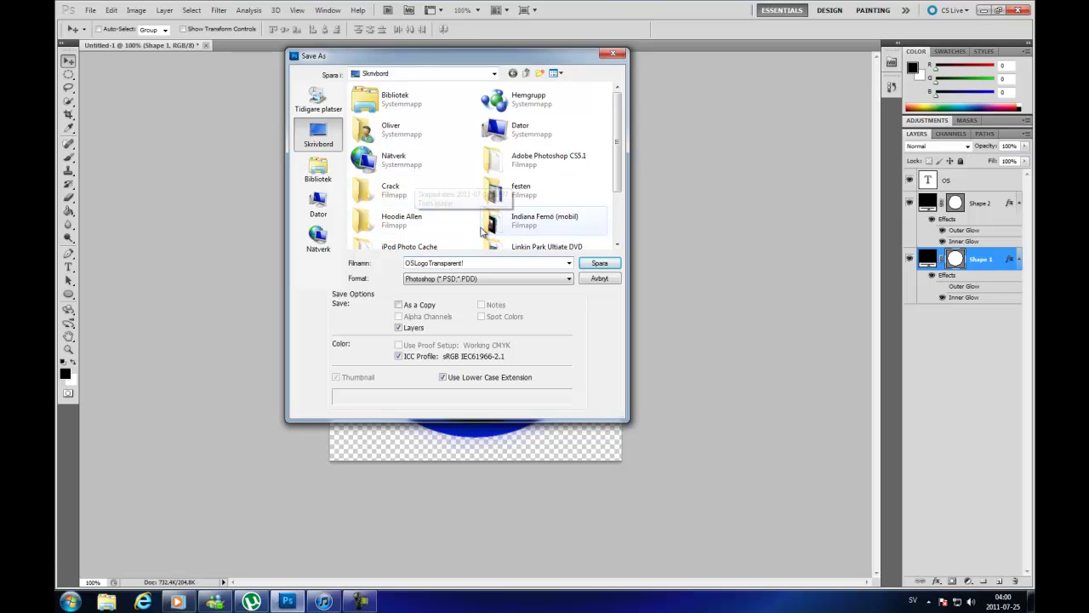
pyautogui.click(462, 280)
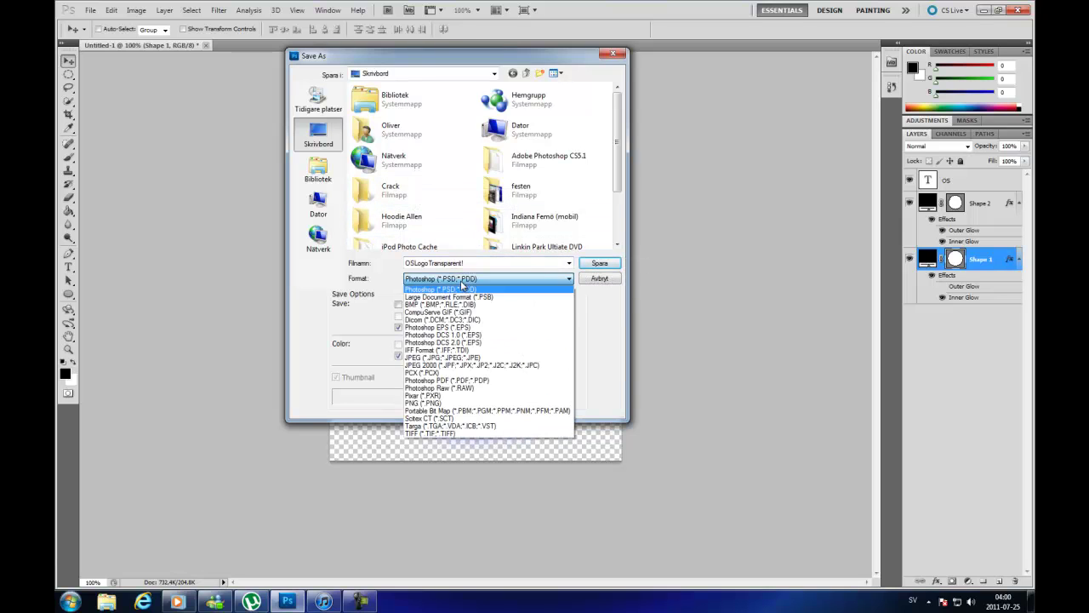
pyautogui.click(417, 403)
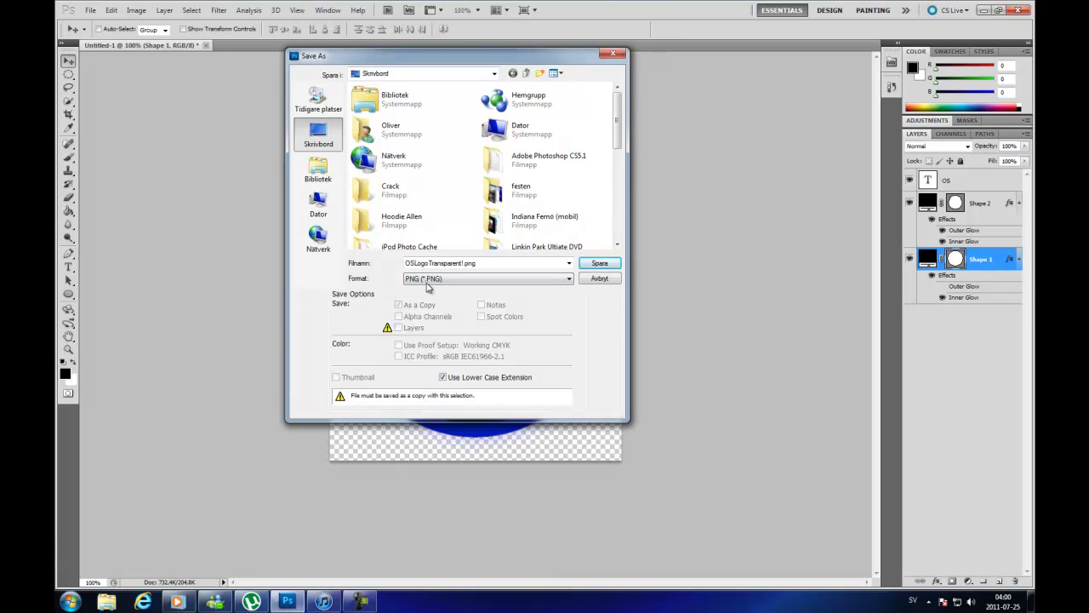
pyautogui.click(599, 263)
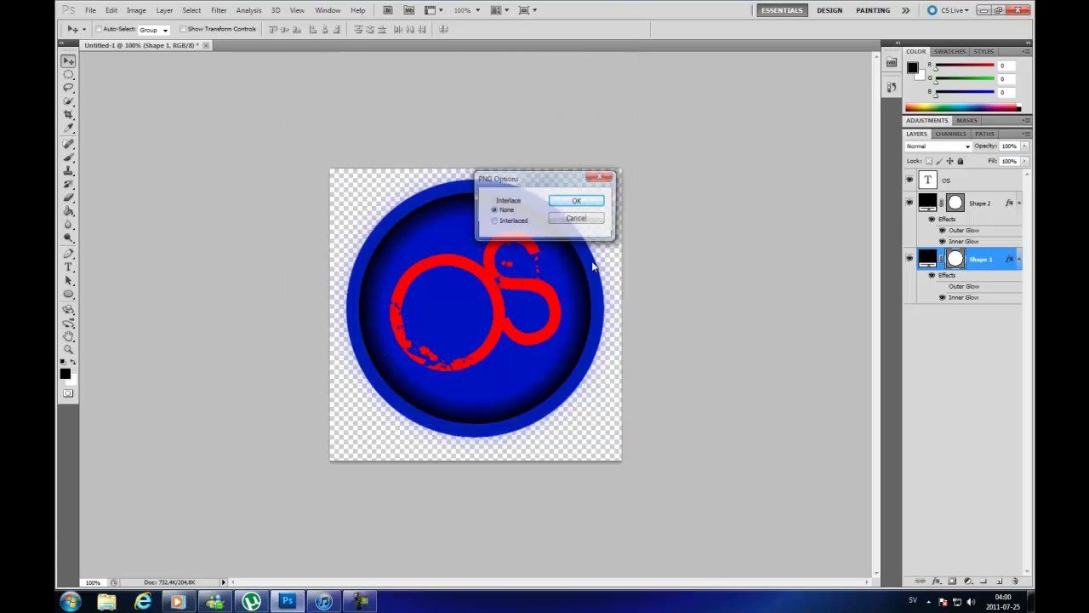
pyautogui.click(567, 206)
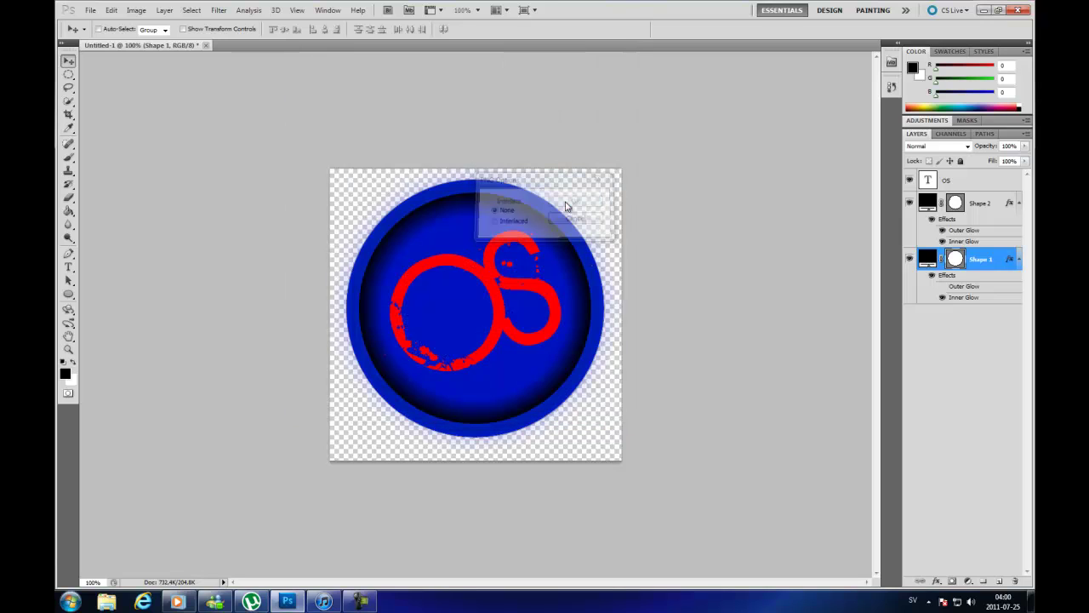
# - Preview the saved PNG in Windows Photo Viewer, then return to the Photoshop document
pyautogui.click(985, 9)
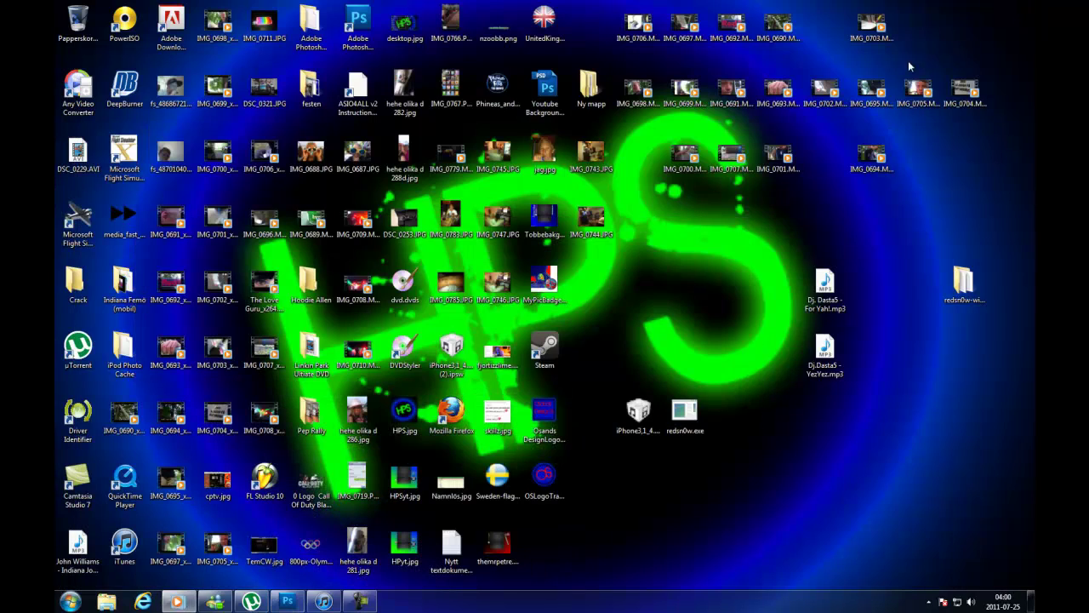
pyautogui.doubleClick(544, 477)
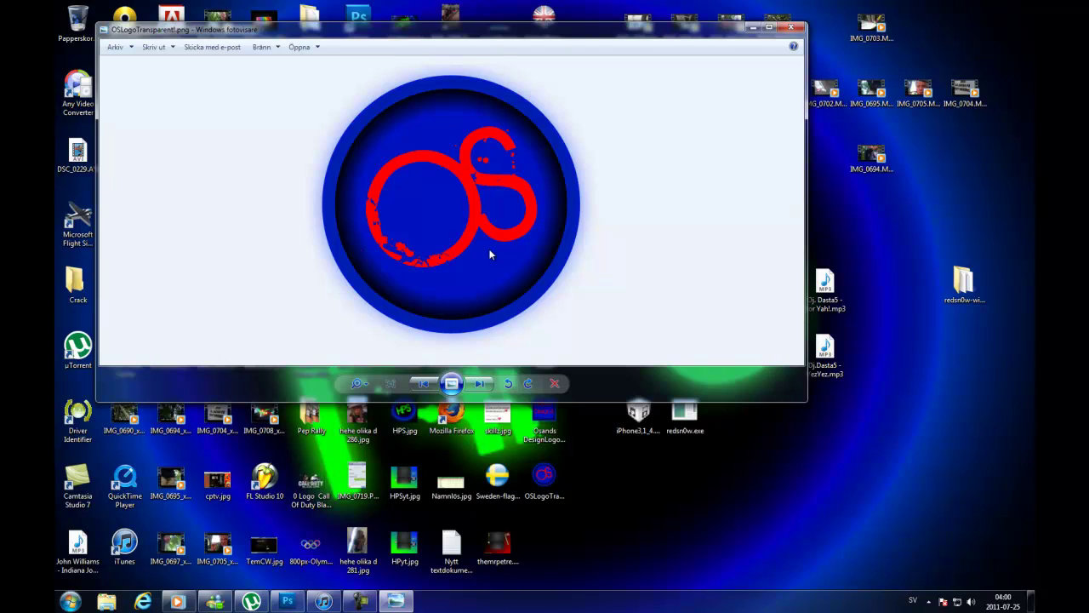
pyautogui.click(791, 28)
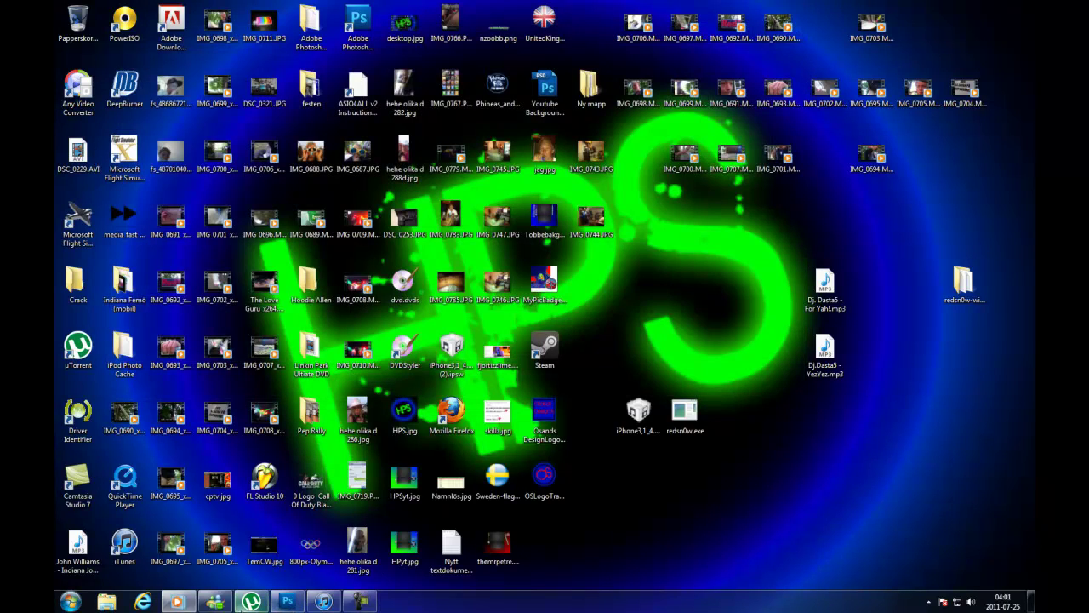
pyautogui.click(288, 602)
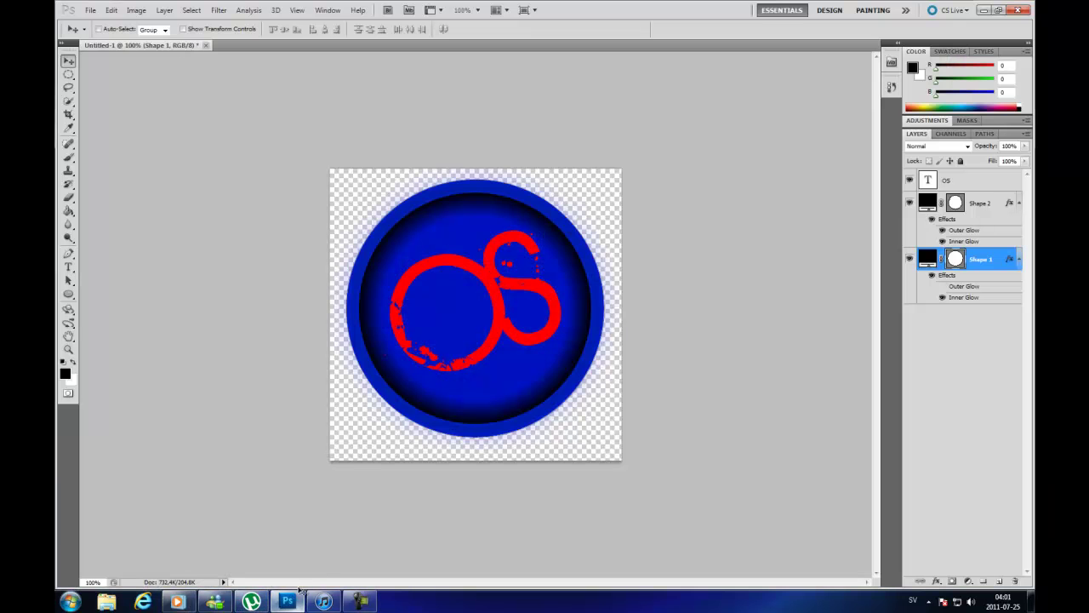
# - Turn on Inner Glow, Bevel and Emboss and Outer Glow for the OS text layer
pyautogui.doubleClick(979, 180)
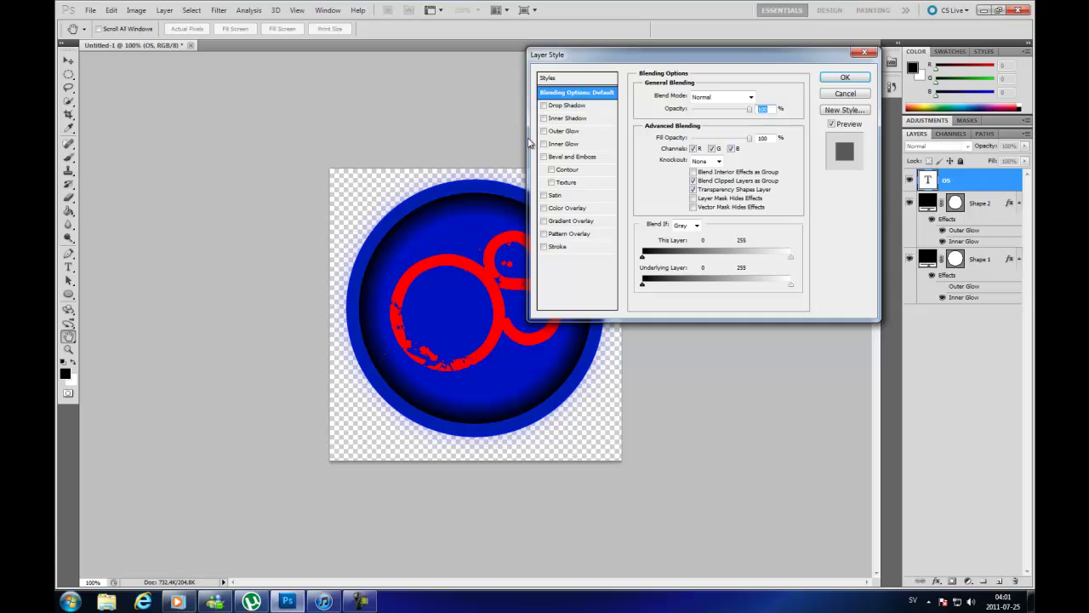
pyautogui.click(544, 144)
pyautogui.click(544, 157)
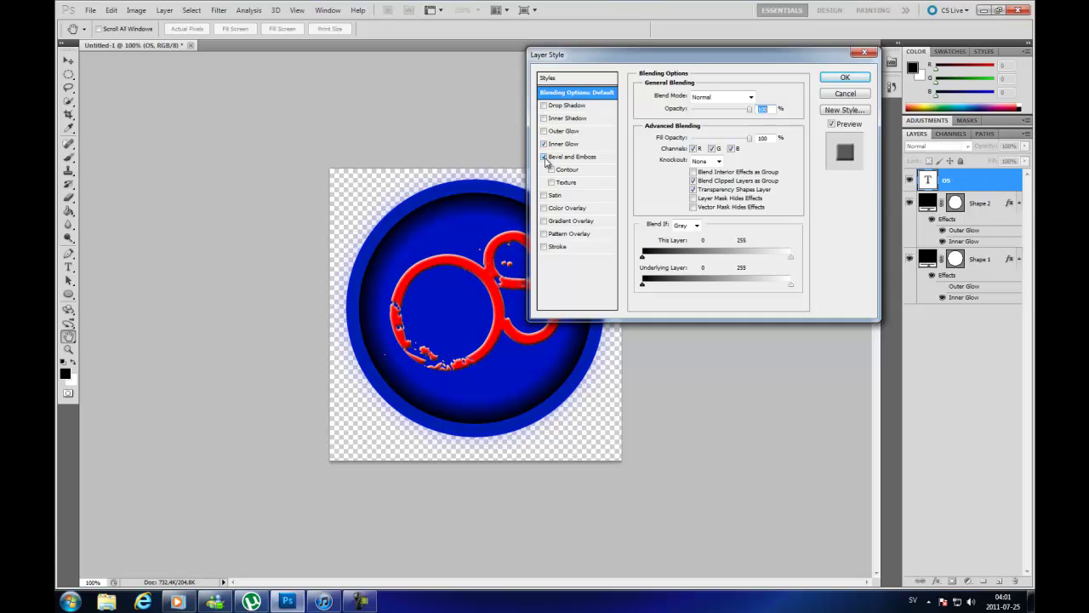
pyautogui.click(544, 131)
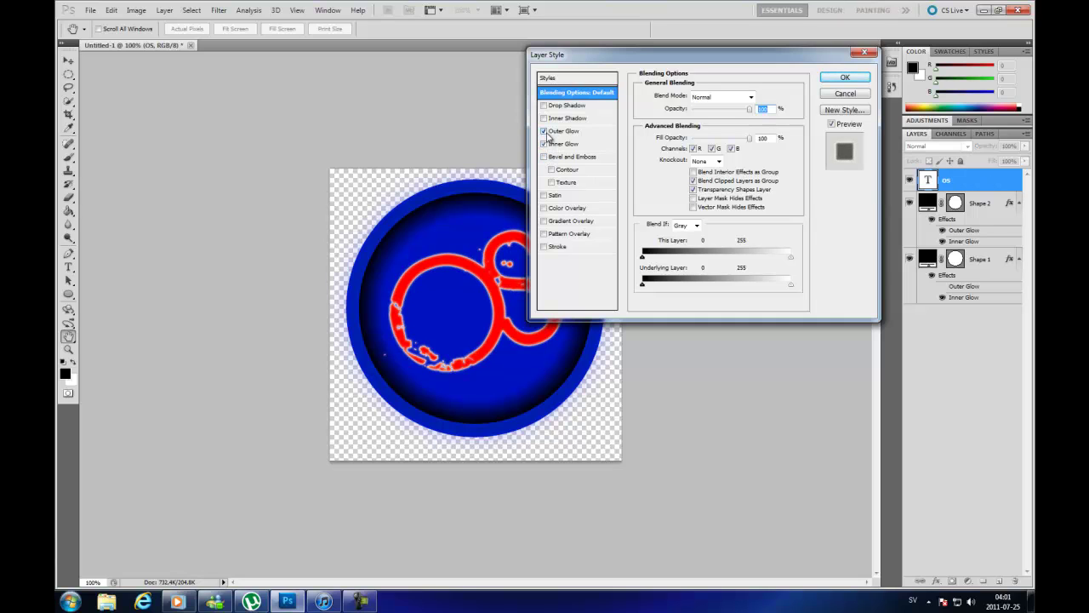
pyautogui.click(562, 131)
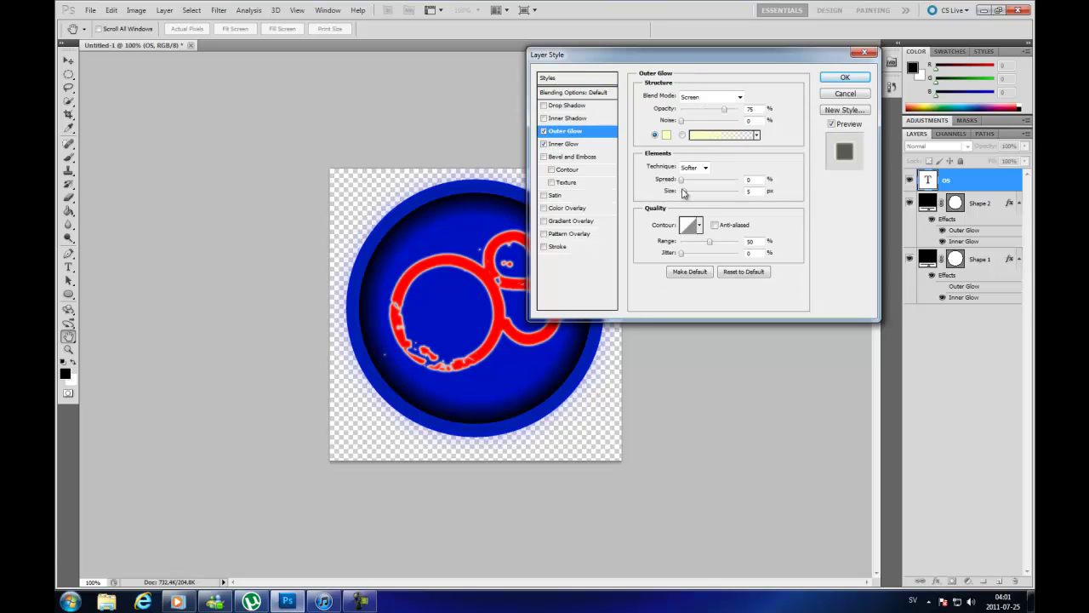
# - Keep the outer glow's pale yellow after trying blue and red, and widen it to about 13 px
pyautogui.click(666, 135)
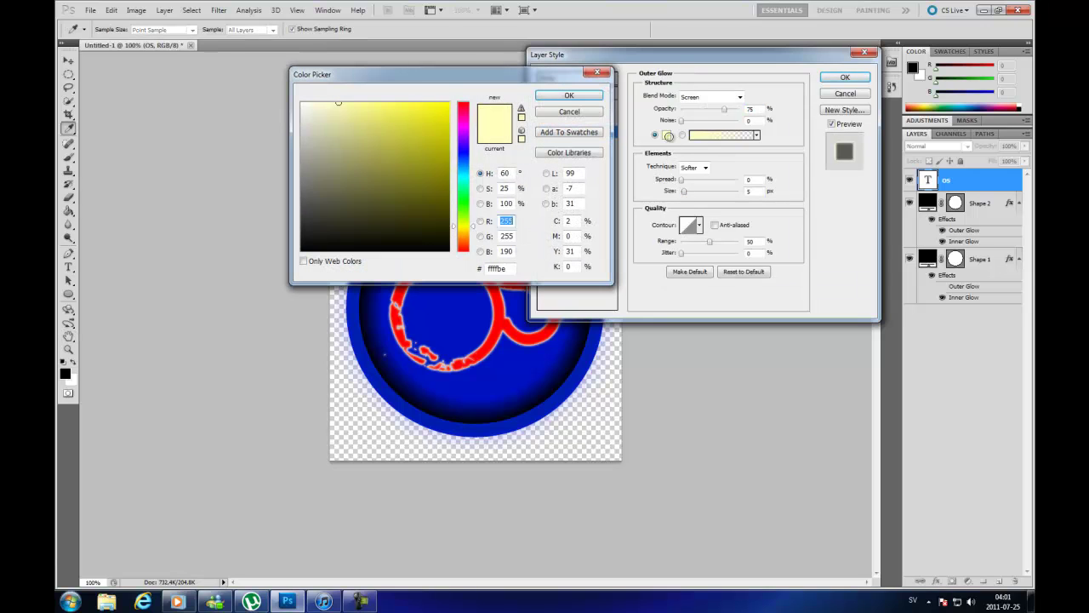
pyautogui.click(464, 160)
pyautogui.click(448, 103)
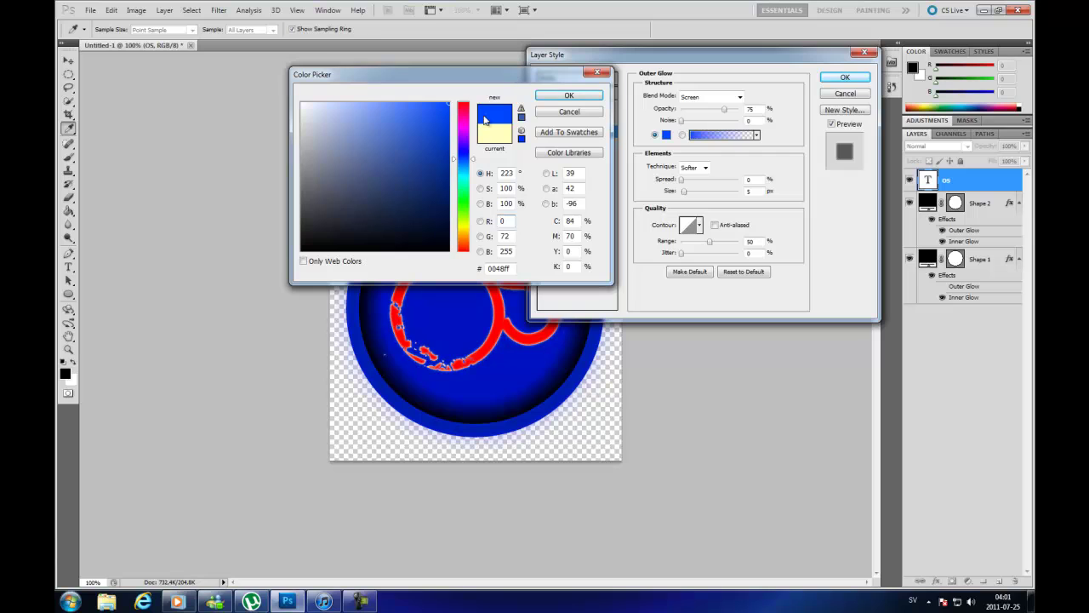
pyautogui.moveTo(467, 148); pyautogui.dragTo(468, 100)
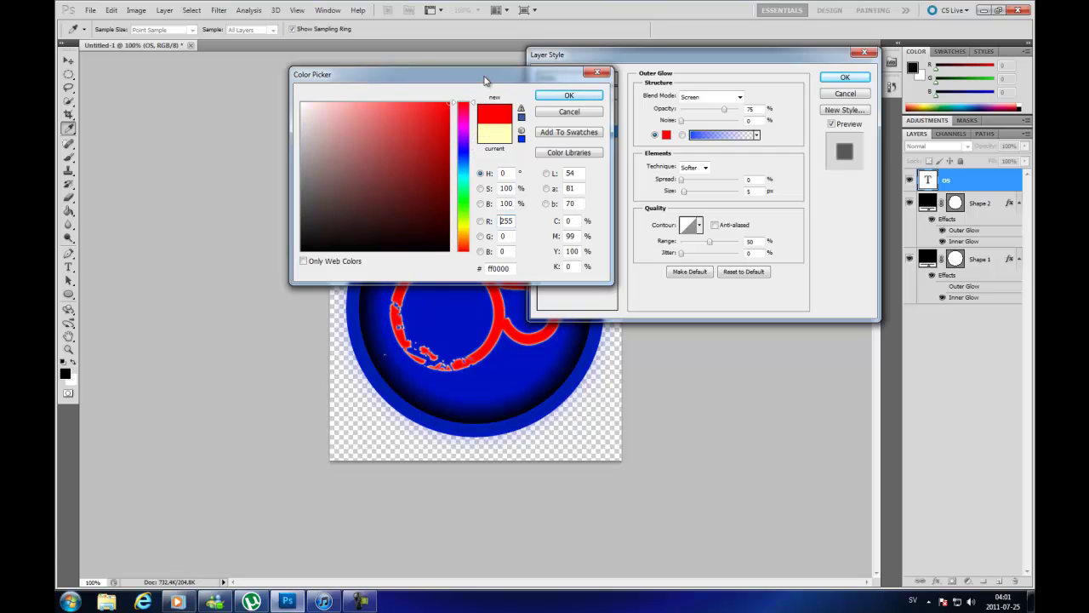
pyautogui.click(489, 136)
pyautogui.click(570, 96)
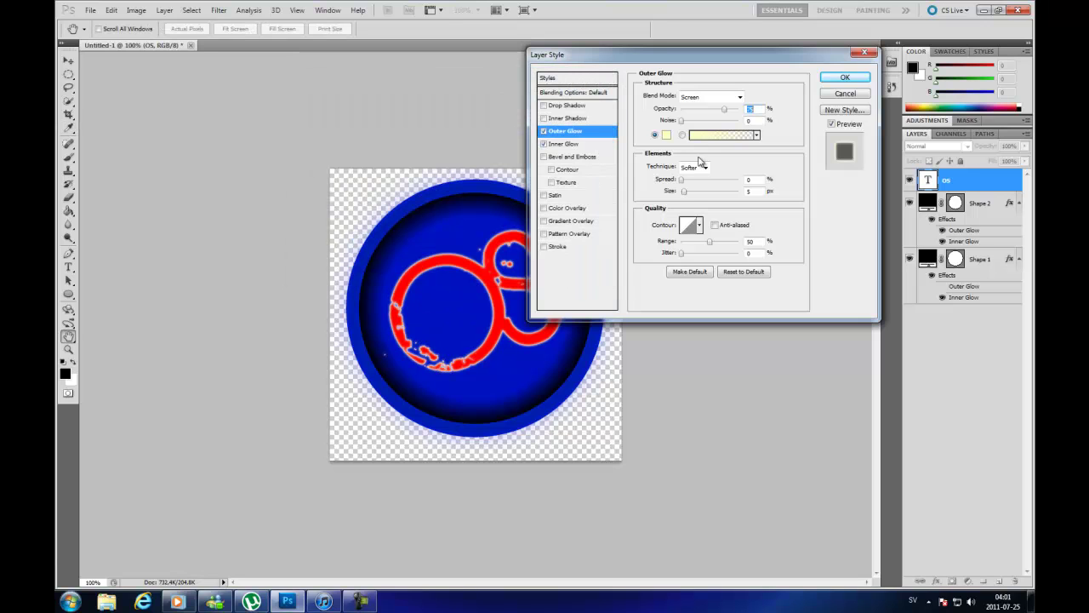
pyautogui.moveTo(684, 193); pyautogui.dragTo(686, 204)
# - Add Contour to the bevel, enlarge the Inner Glow to 10 px, and apply the styles
pyautogui.click(565, 143)
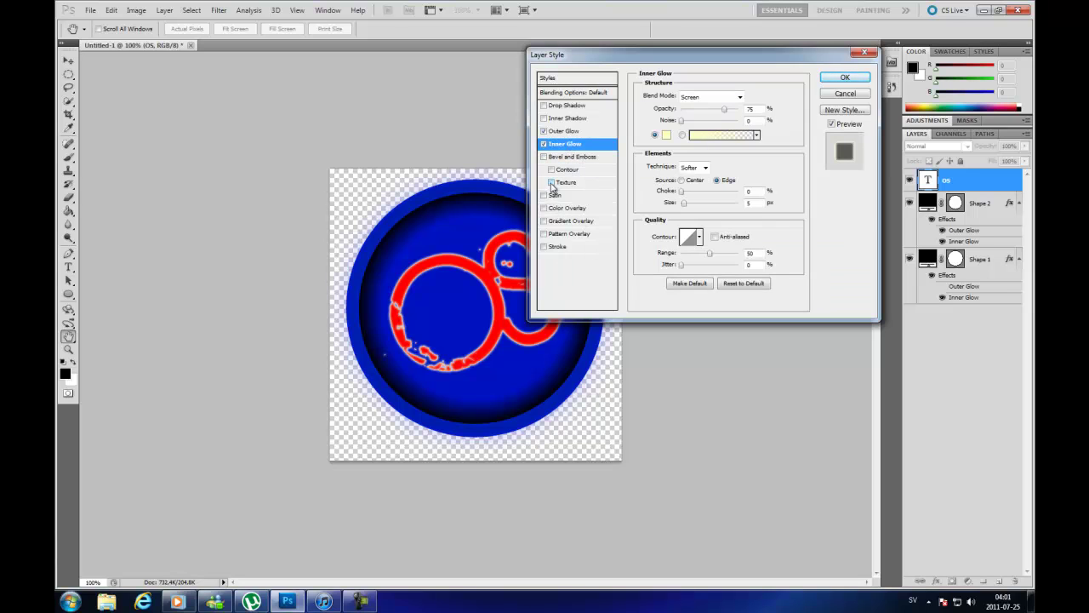
pyautogui.click(552, 170)
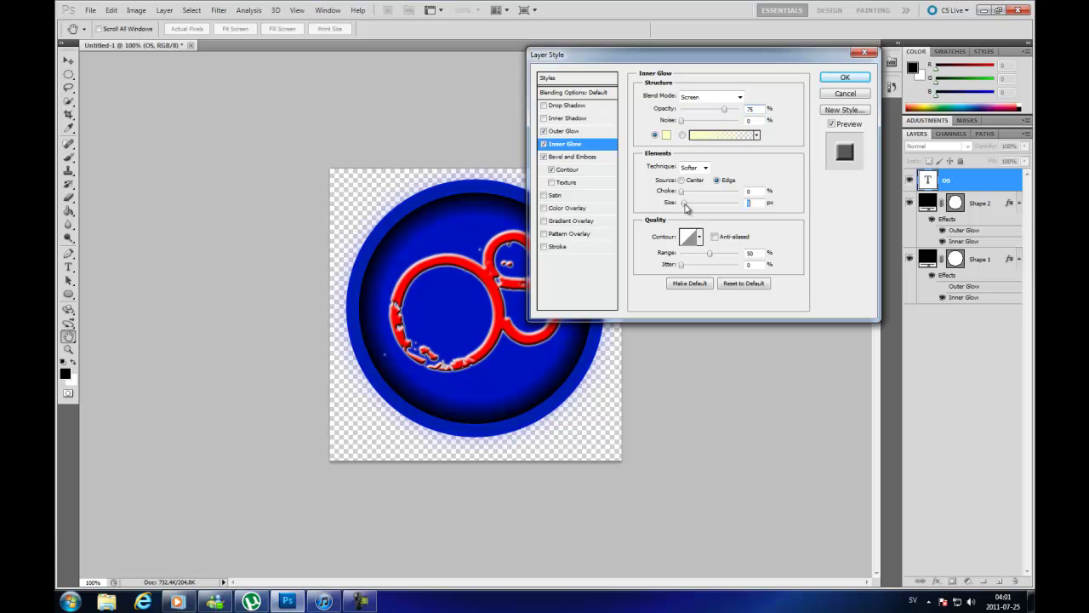
pyautogui.moveTo(684, 205)
pyautogui.mouseDown()
pyautogui.moveTo(696, 204)
pyautogui.moveTo(688, 209)
pyautogui.mouseUp()
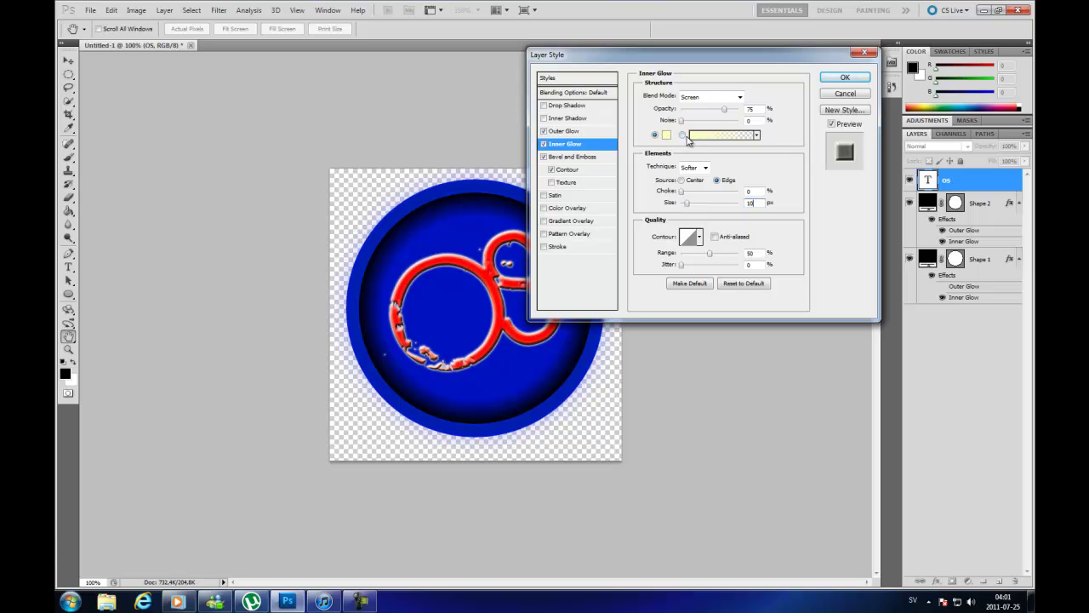
pyautogui.click(836, 85)
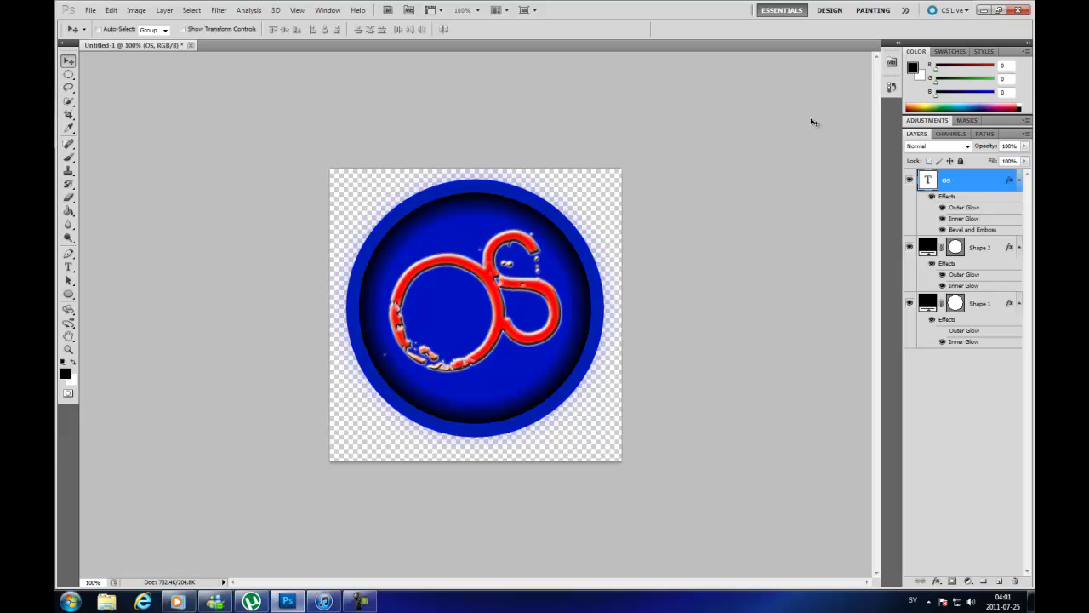
# - Save As PNG over OSLogoTransparent!.png, with no interlacing
pyautogui.click(89, 10)
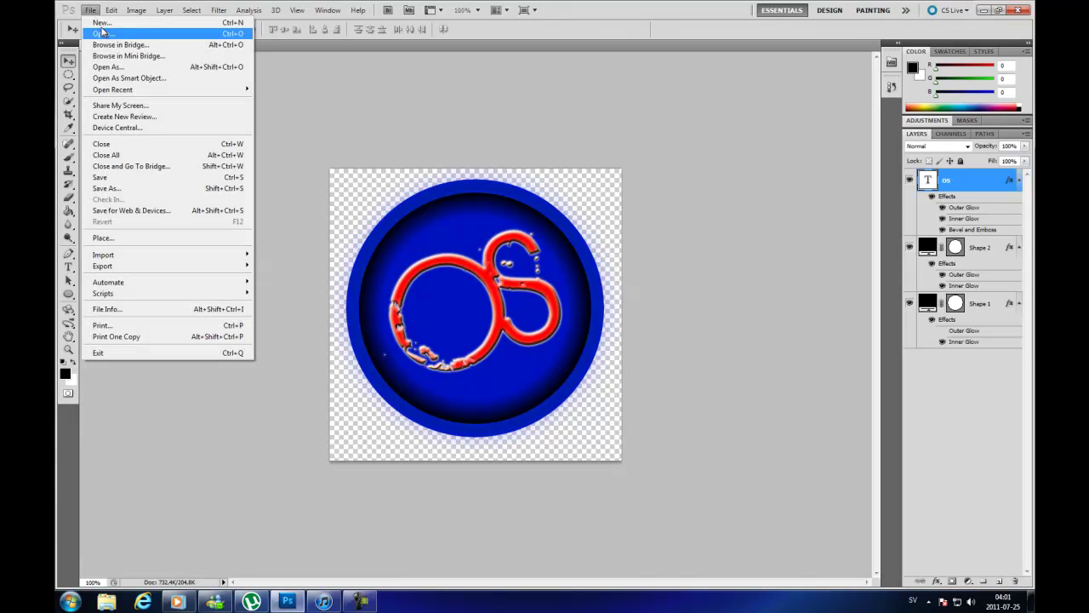
pyautogui.click(149, 188)
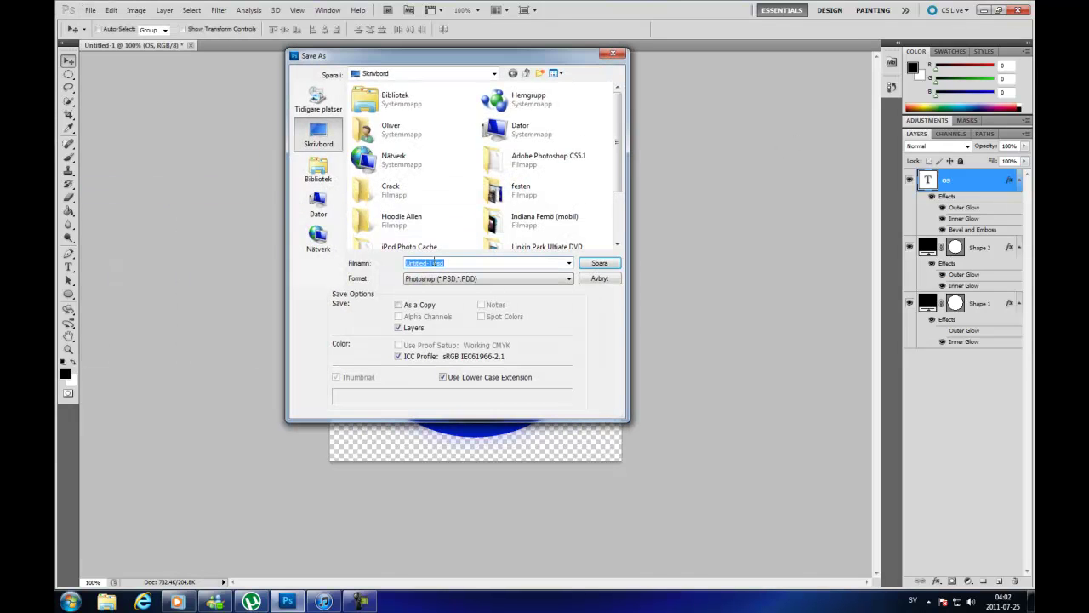
pyautogui.click(455, 281)
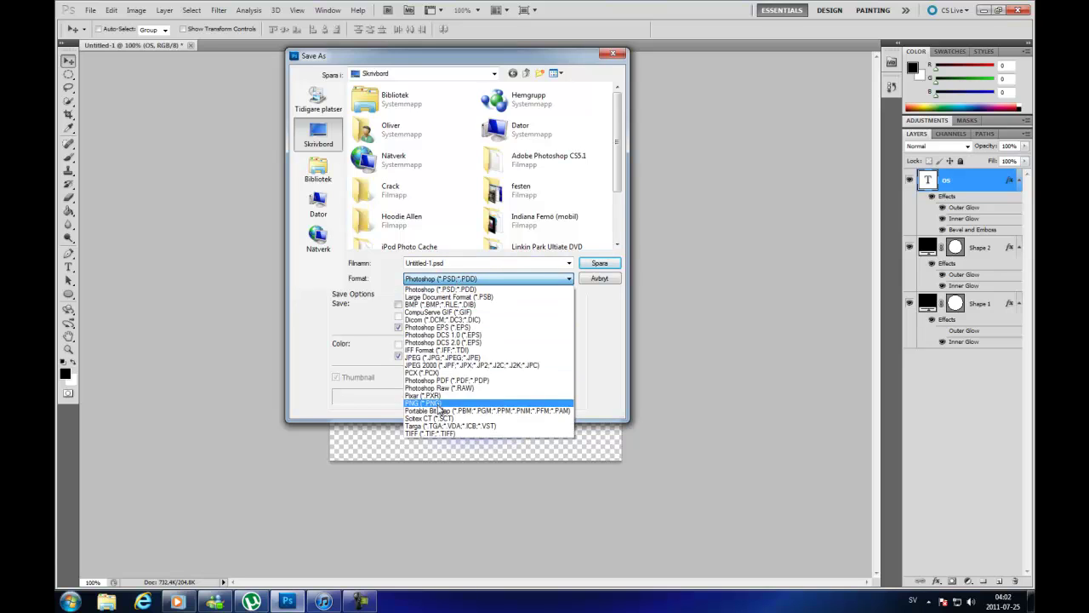
pyautogui.click(459, 404)
pyautogui.doubleClick(459, 263)
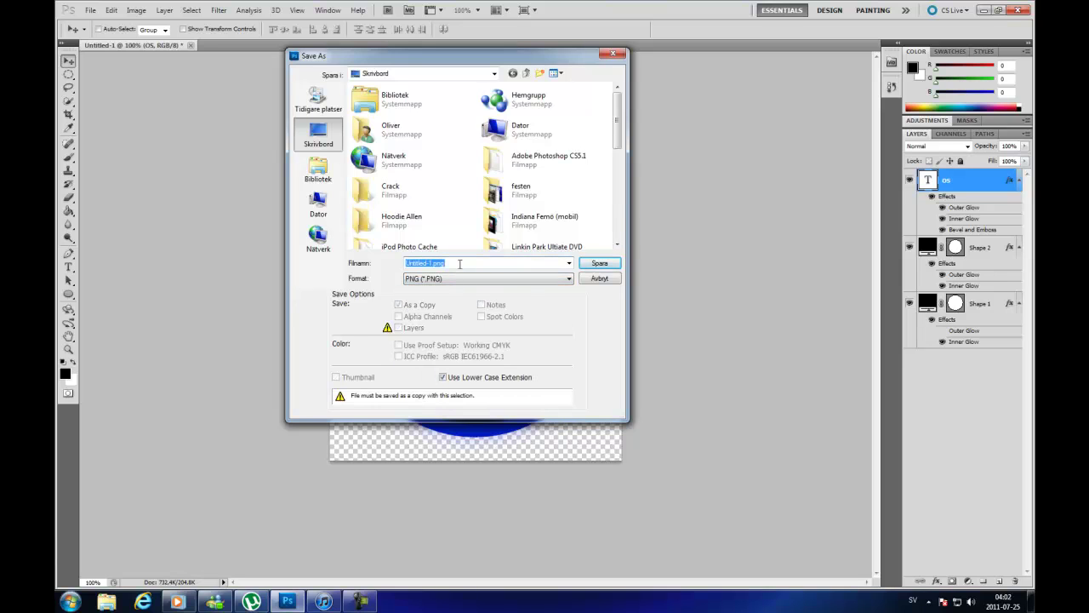
pyautogui.write('OSLogoTranspare')
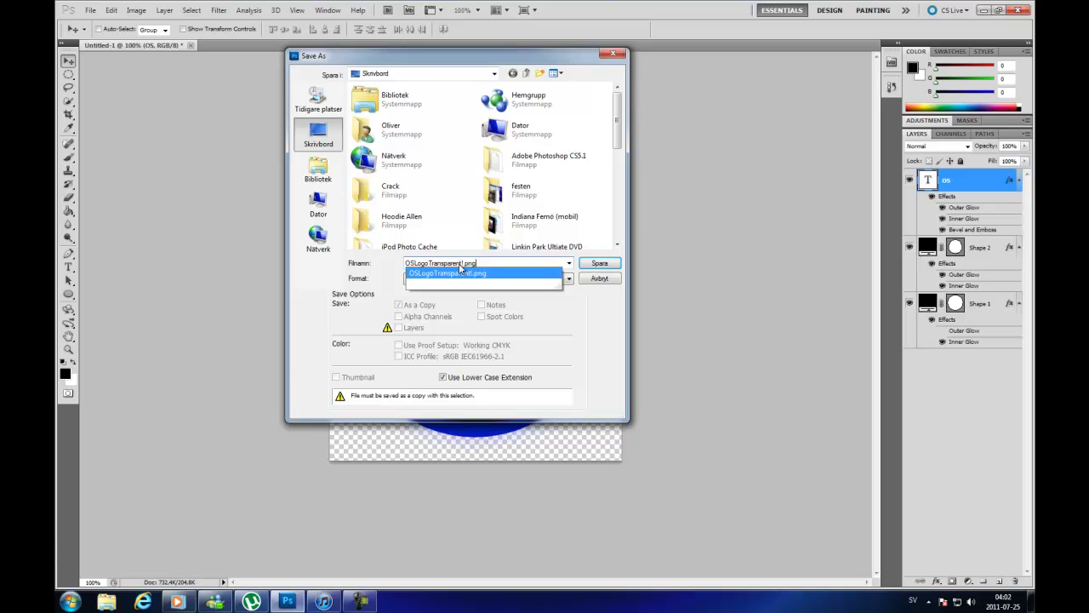
pyautogui.click(462, 273)
pyautogui.press('Return')
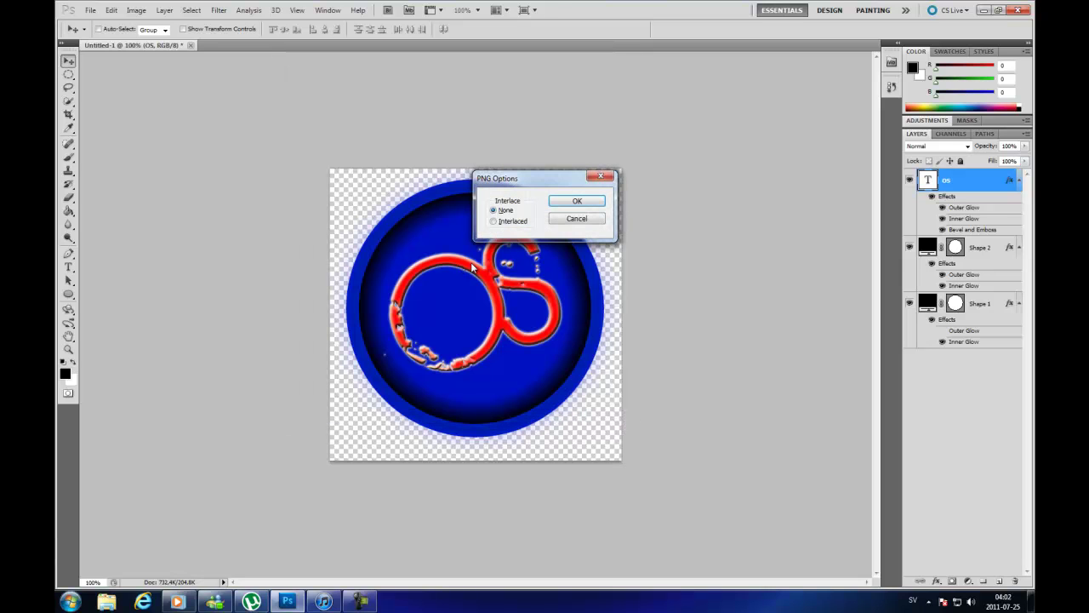
pyautogui.click(576, 200)
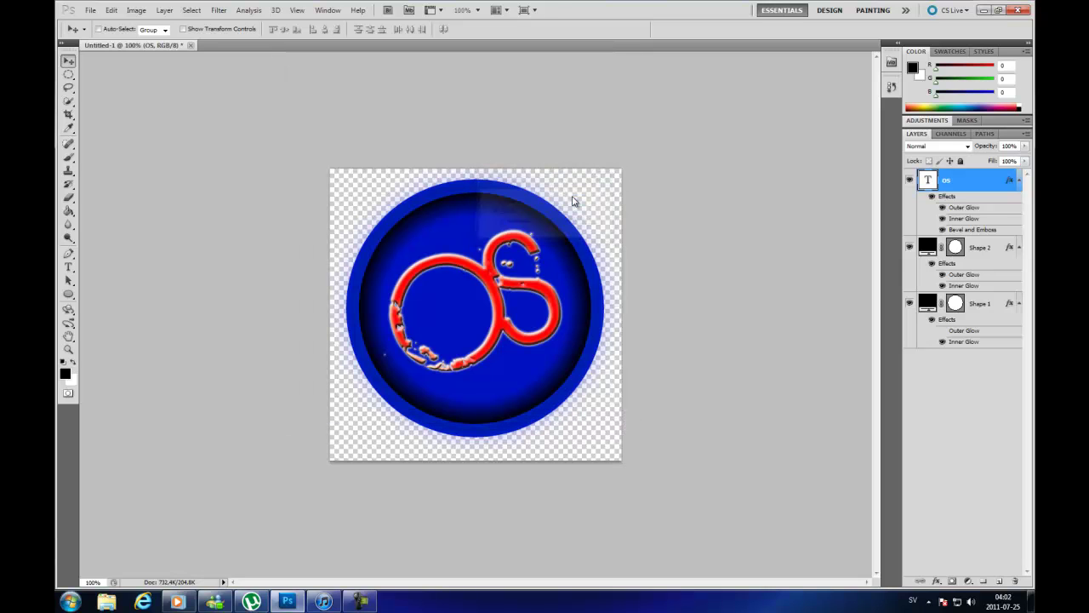
# - Preview OSLogoTransparent!.png from the desktop in Windows Photo Viewer
pyautogui.click(987, 15)
pyautogui.doubleClick(546, 472)
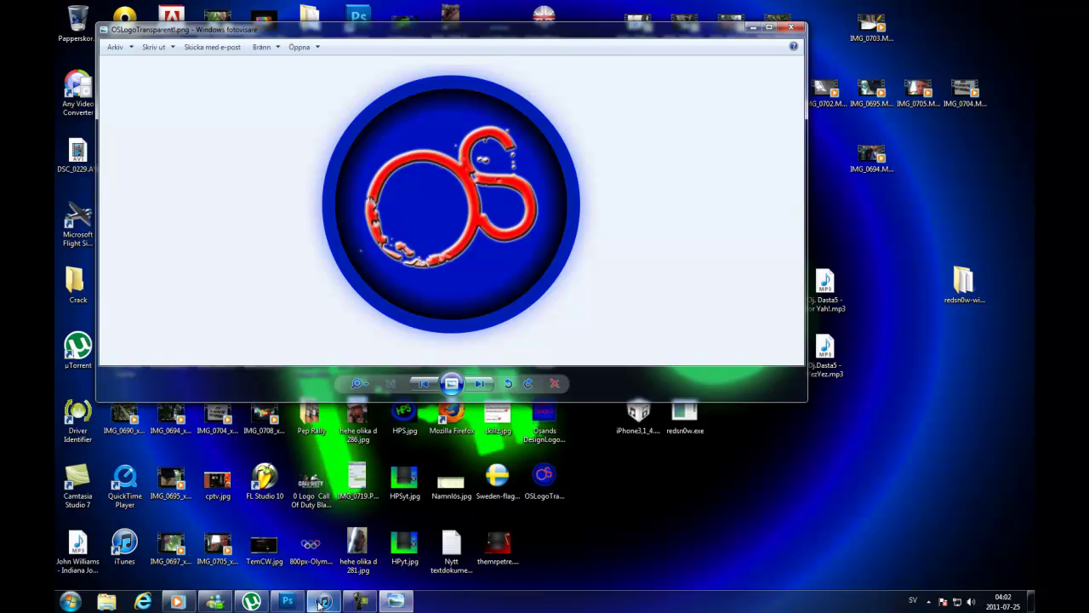
pyautogui.click(56, 599)
pyautogui.write('ant')
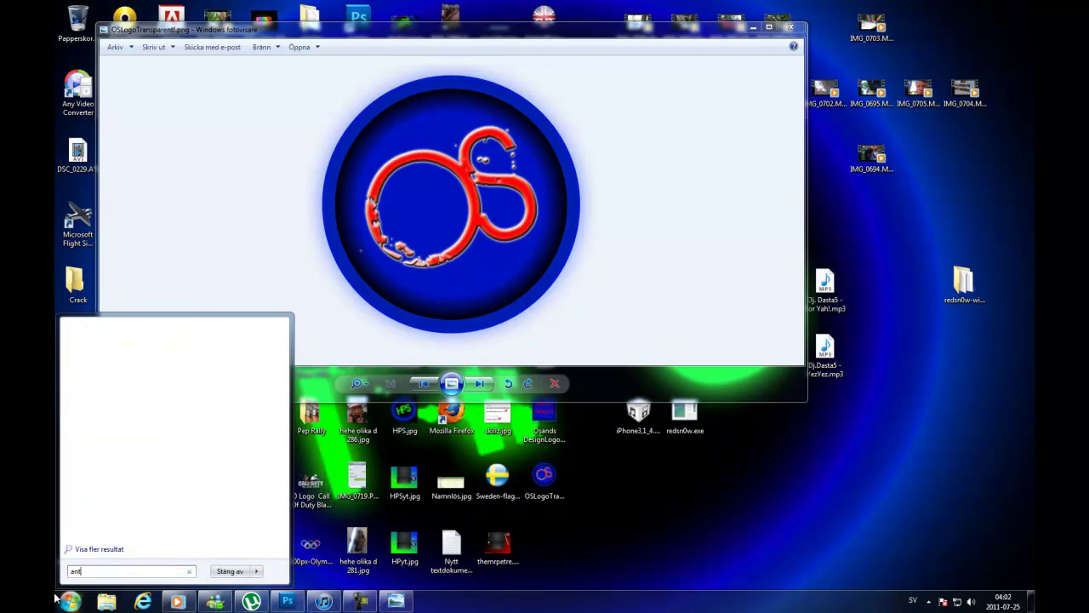
pyautogui.press('Return')
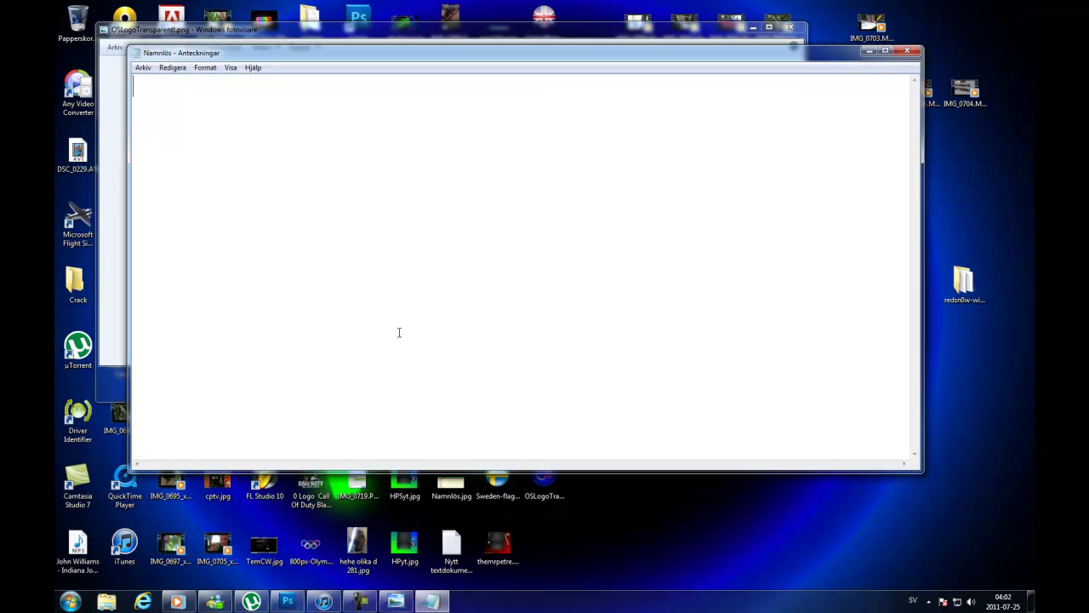
pyautogui.write('Färdiga!')
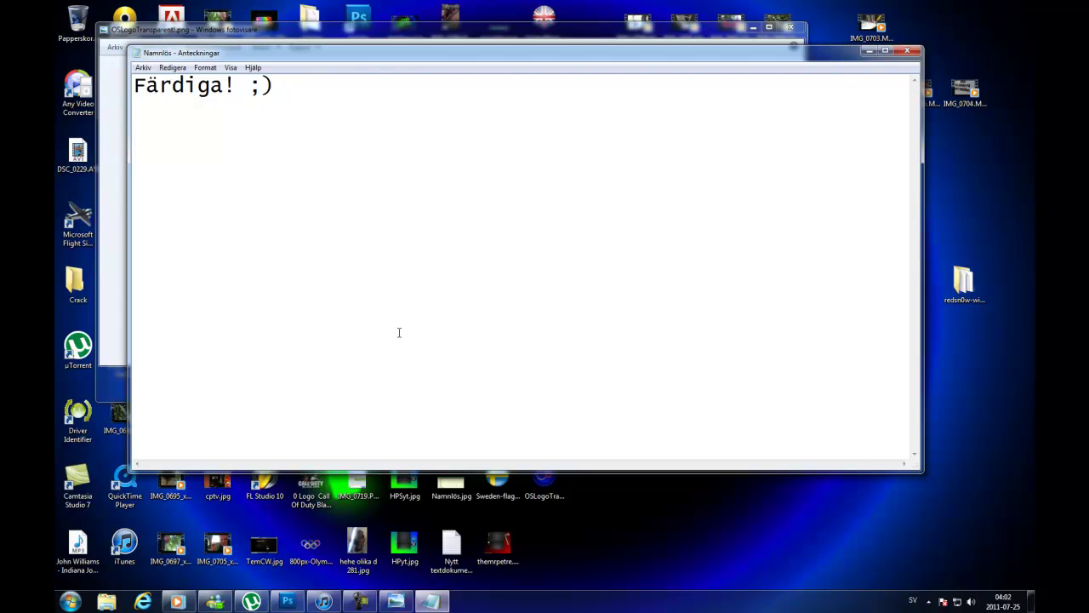
pyautogui.write('h')
pyautogui.write('ttp://')
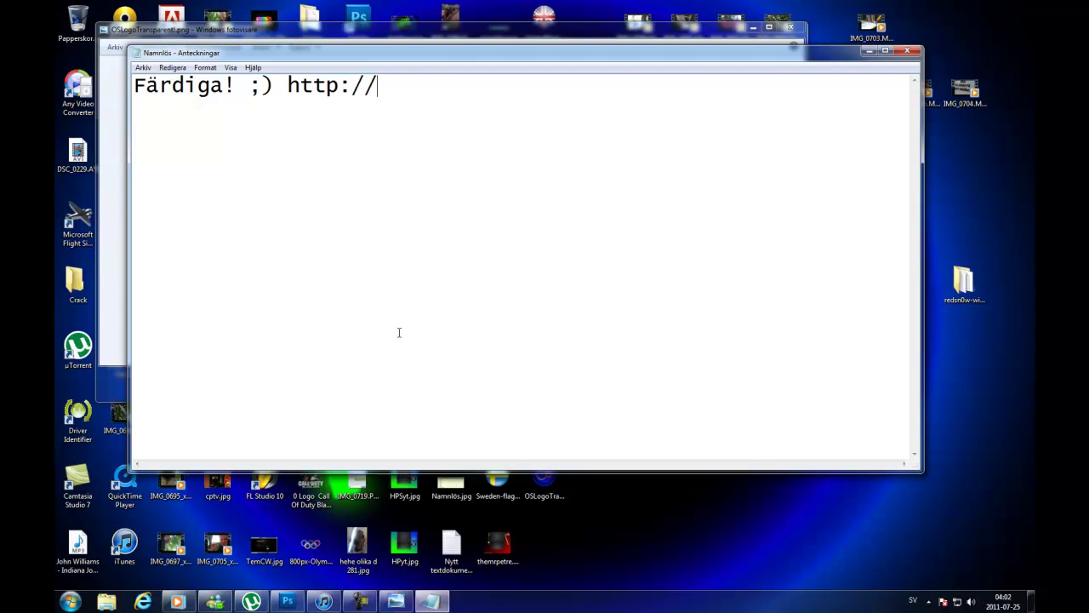
pyautogui.write('www.o')
pyautogui.write('s')
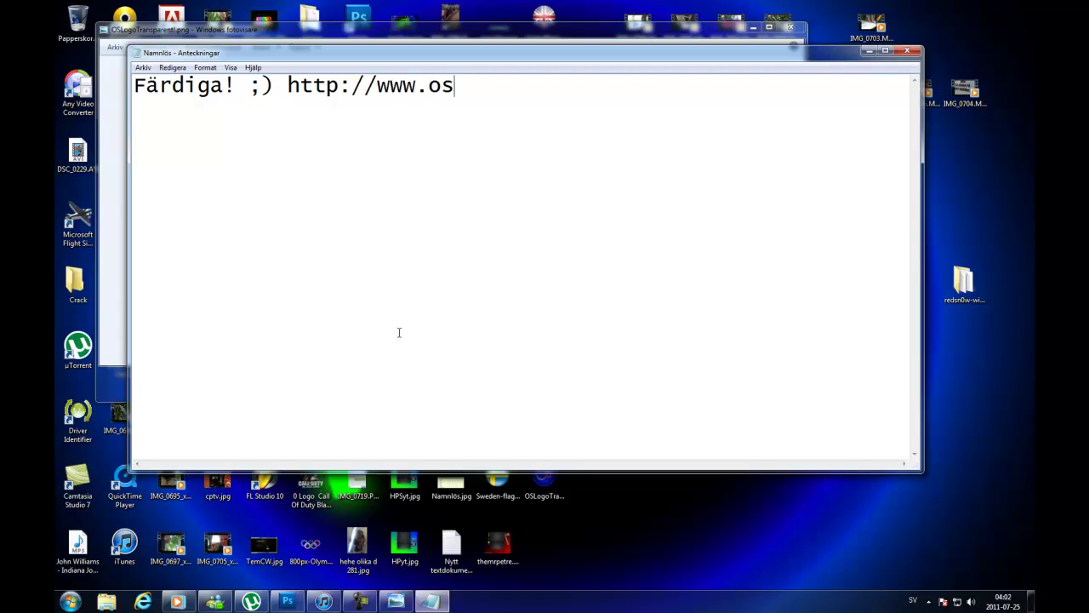
pyautogui.write('ands')
pyautogui.write('desig')
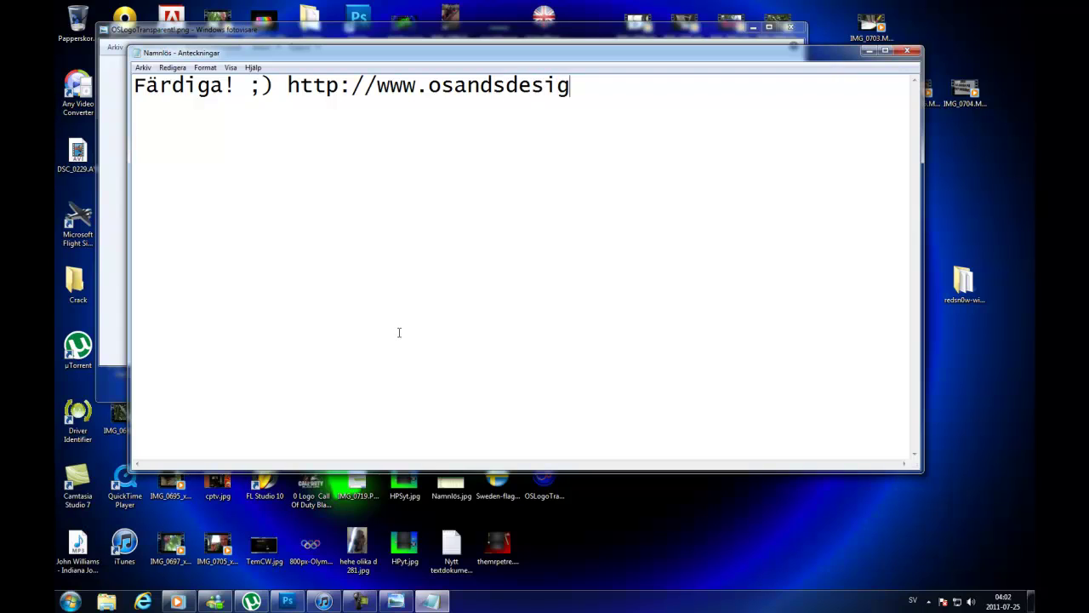
pyautogui.write('n.tk')
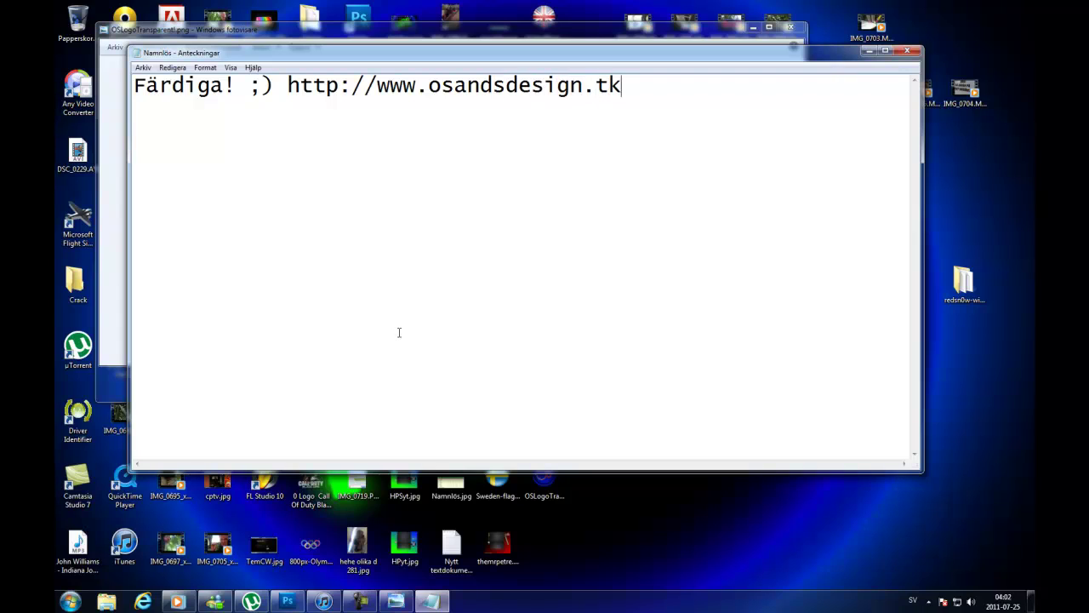